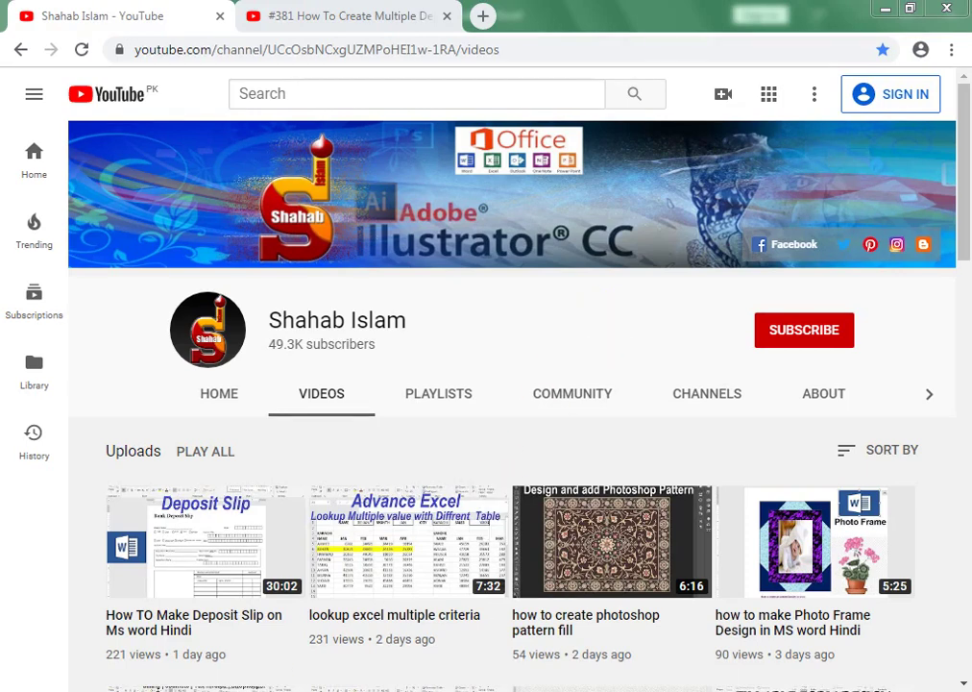
# Bring the Book1 workbook forward and select the company names in column A
pyautogui.moveTo(253, 690)
pyautogui.click(386, 614)
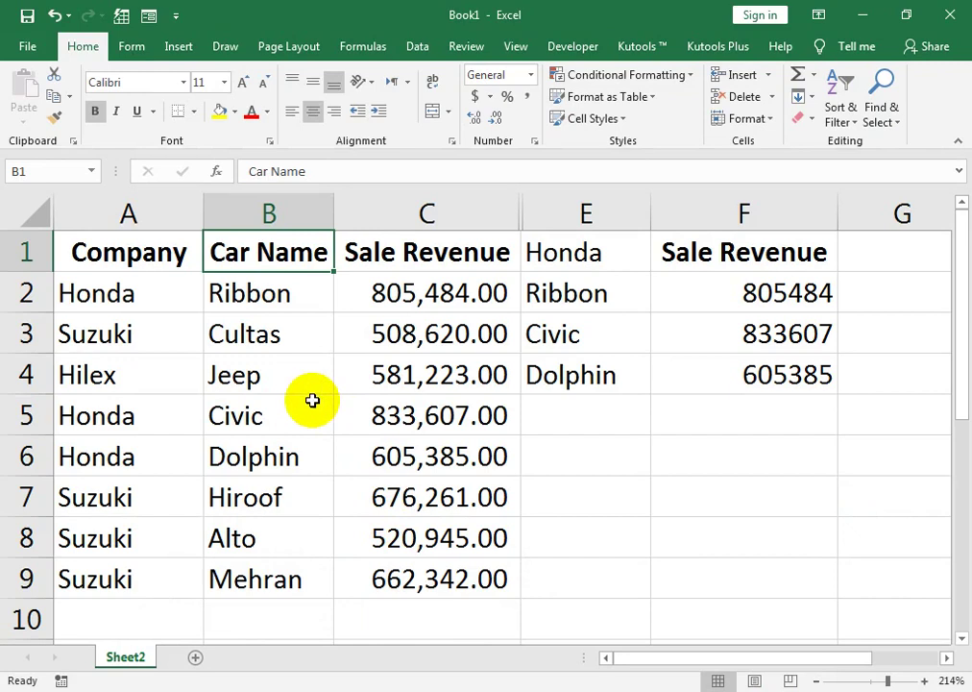
pyautogui.moveTo(134, 253); pyautogui.dragTo(128, 577)
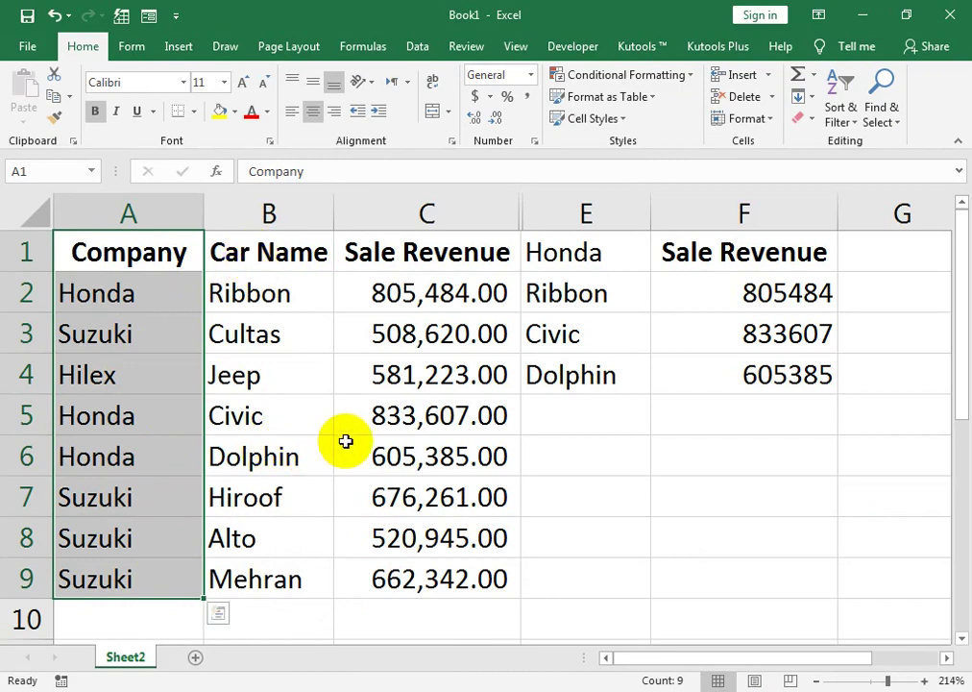
pyautogui.click(89, 293)
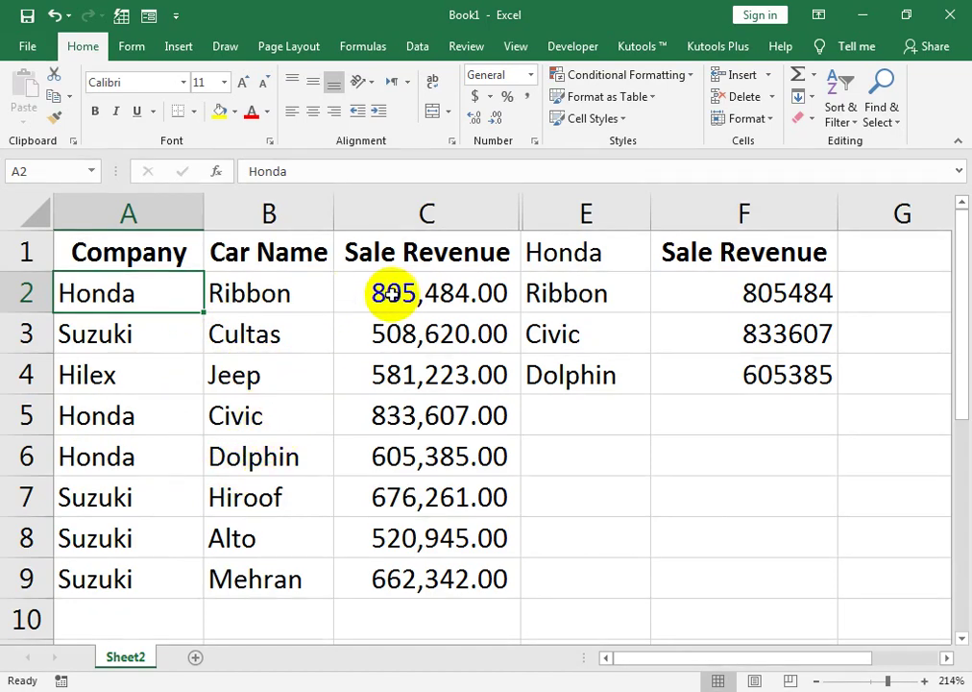
# Choose Suzuki from the company drop-down in E1
pyautogui.click(559, 261)
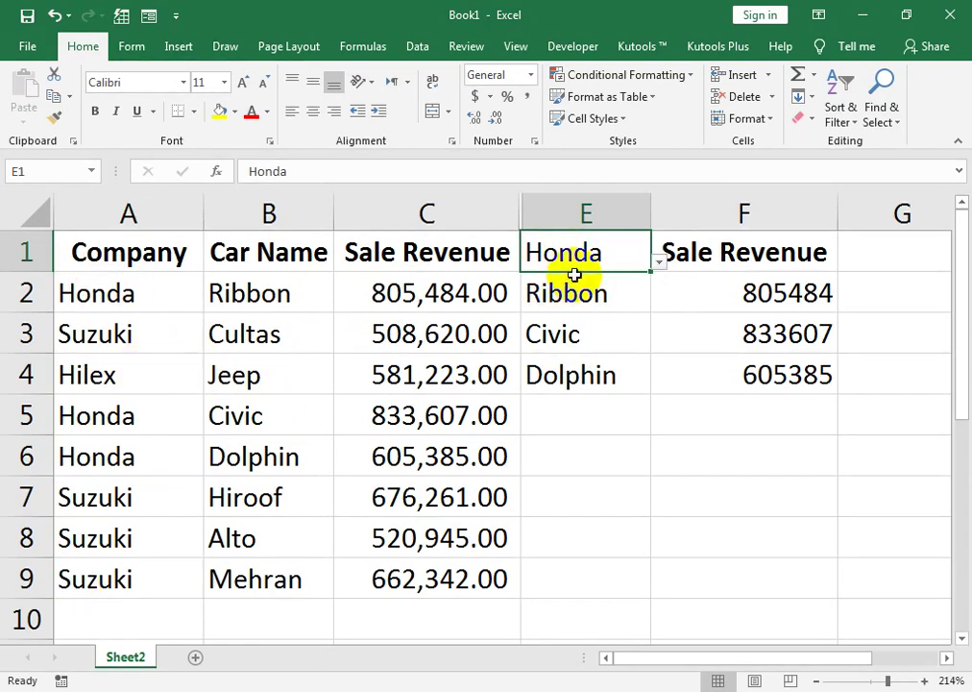
pyautogui.click(659, 263)
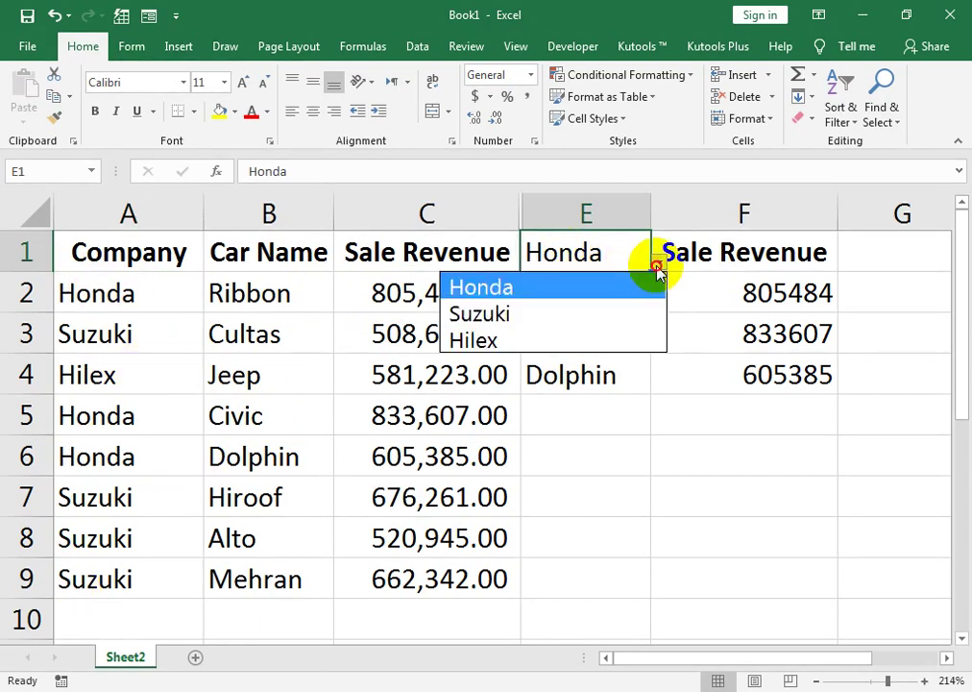
pyautogui.click(641, 315)
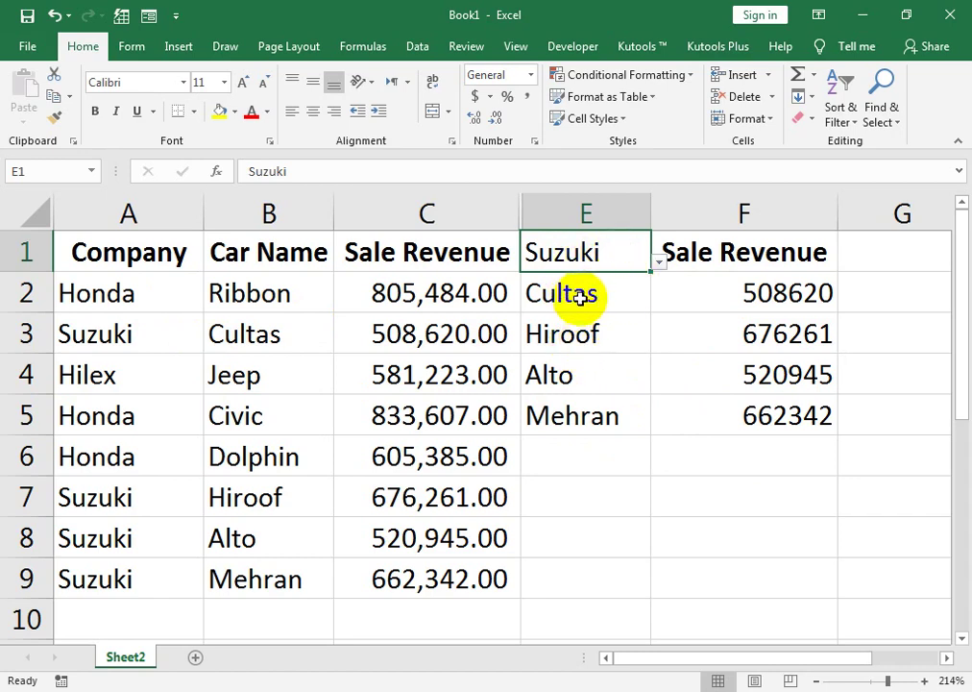
# Inspect the formulas in E2, further down column E, and in E6
pyautogui.click(620, 301)
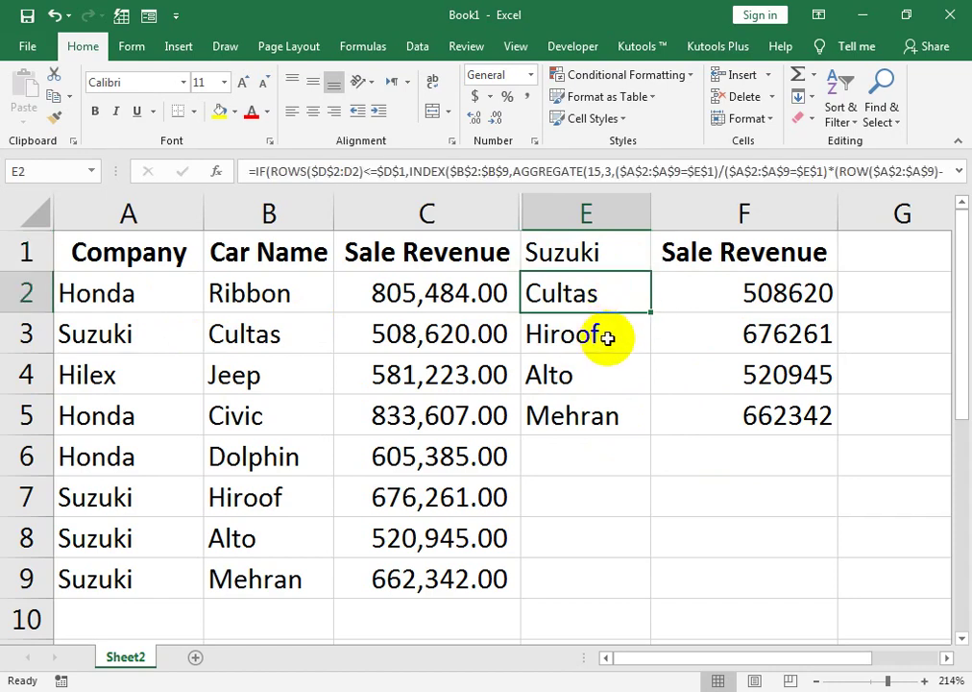
pyautogui.click(607, 337)
pyautogui.click(594, 454)
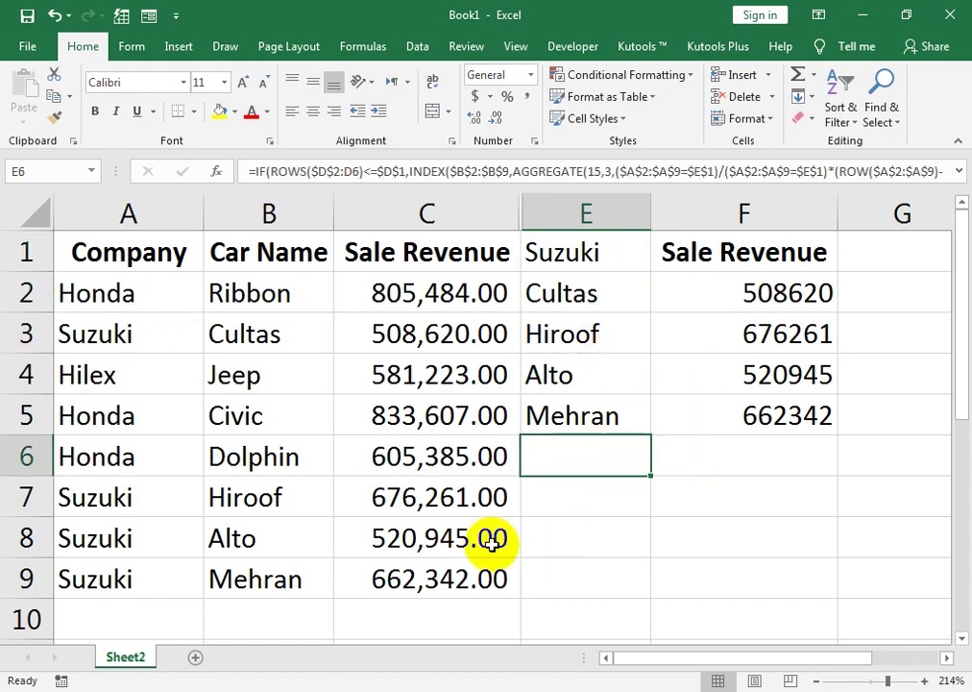
# Open the #381 dependent drop-down tutorial video in the browser
pyautogui.click(358, 603)
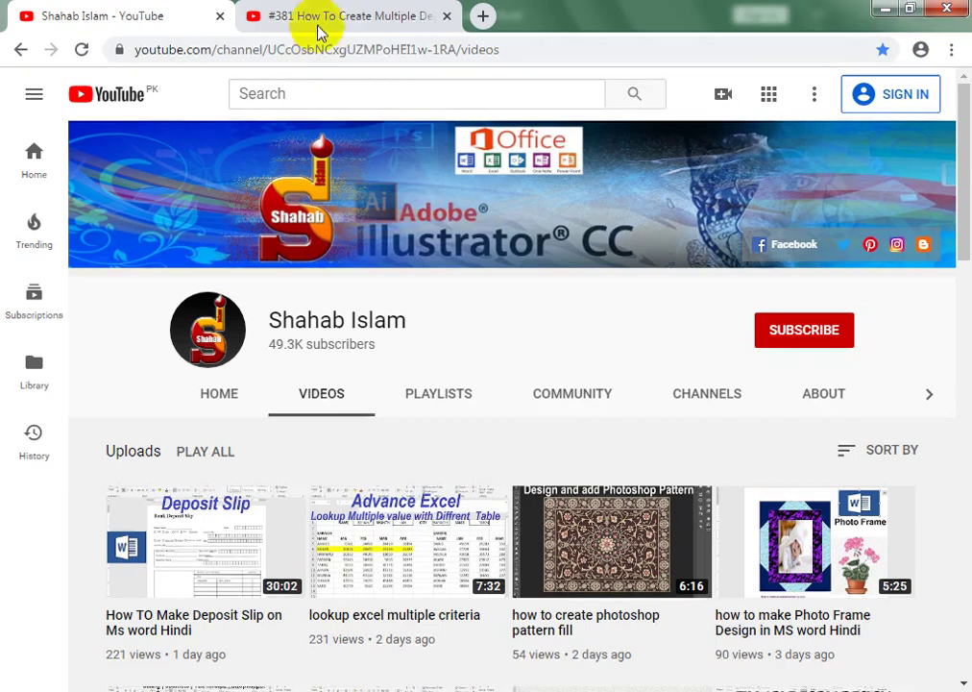
pyautogui.click(320, 32)
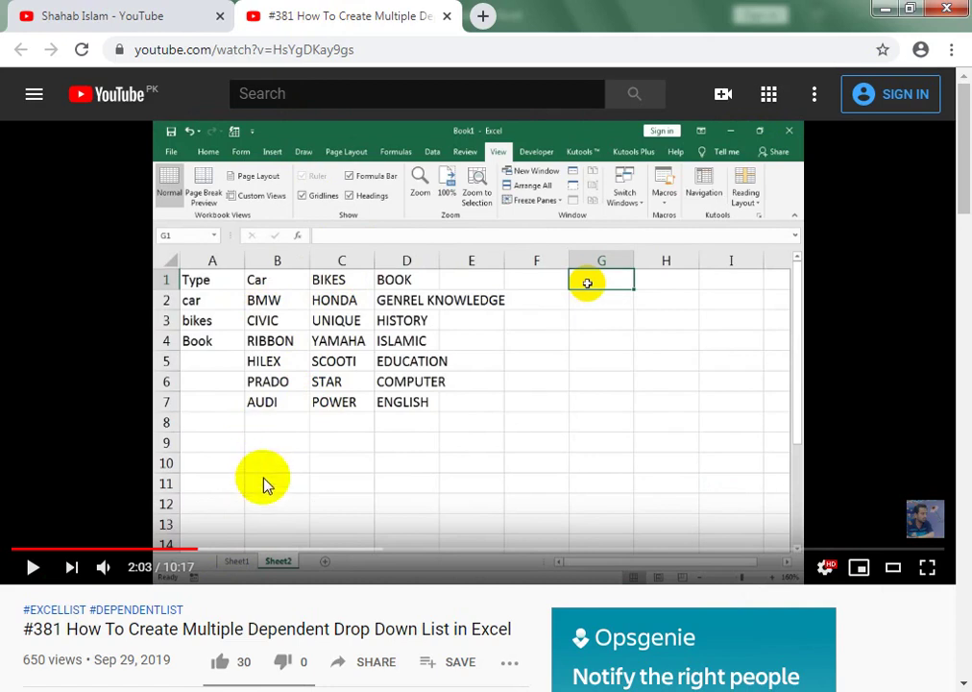
pyautogui.moveTo(320, 690)
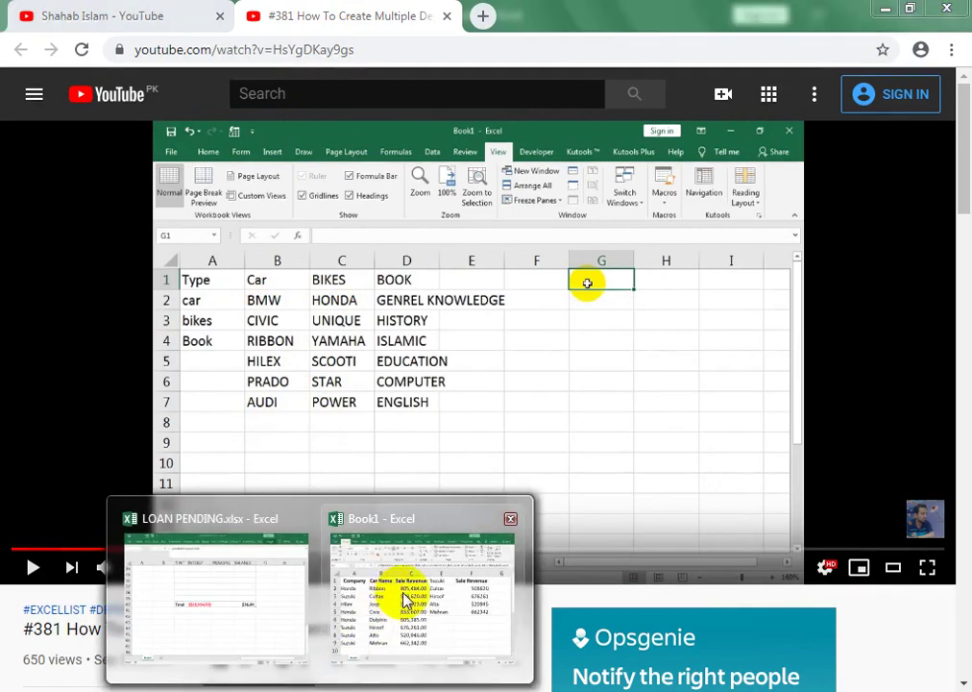
# Check Honda in A2 of Book1, then return to the tutorial video
pyautogui.click(401, 596)
pyautogui.click(129, 285)
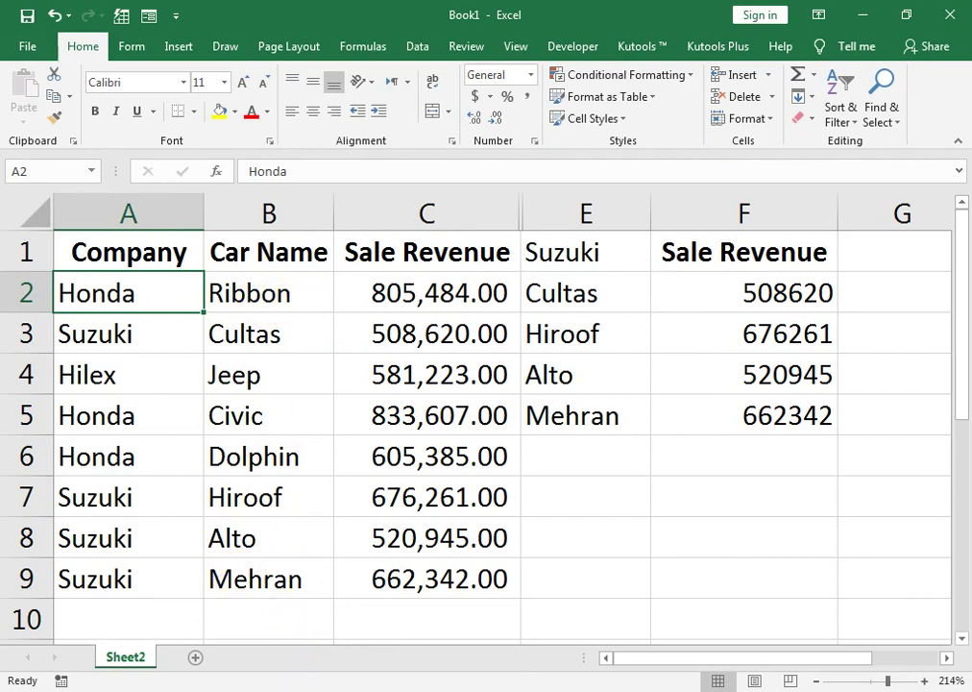
pyautogui.click(326, 582)
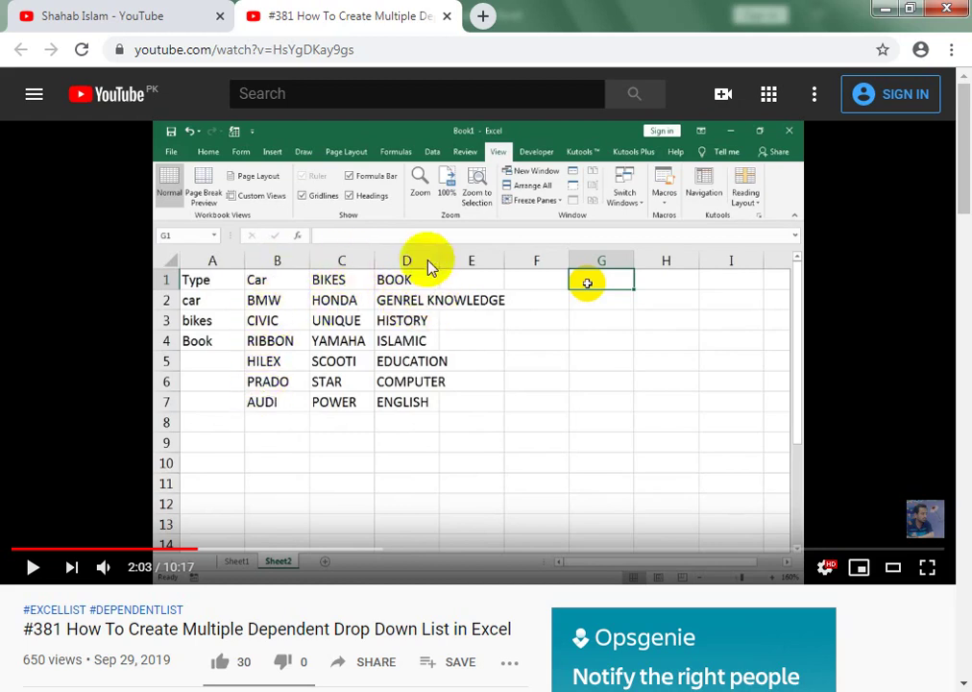
# Duplicate Sheet2 as Sheet2 (2) via Move or Copy with Create a copy ticked
pyautogui.click(406, 605)
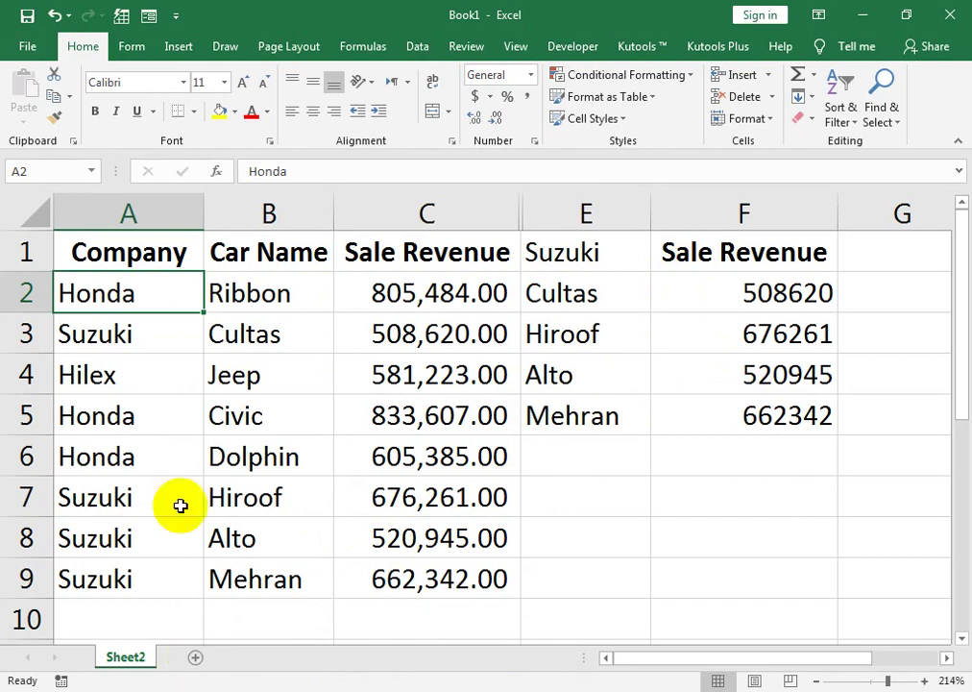
pyautogui.rightClick(127, 661)
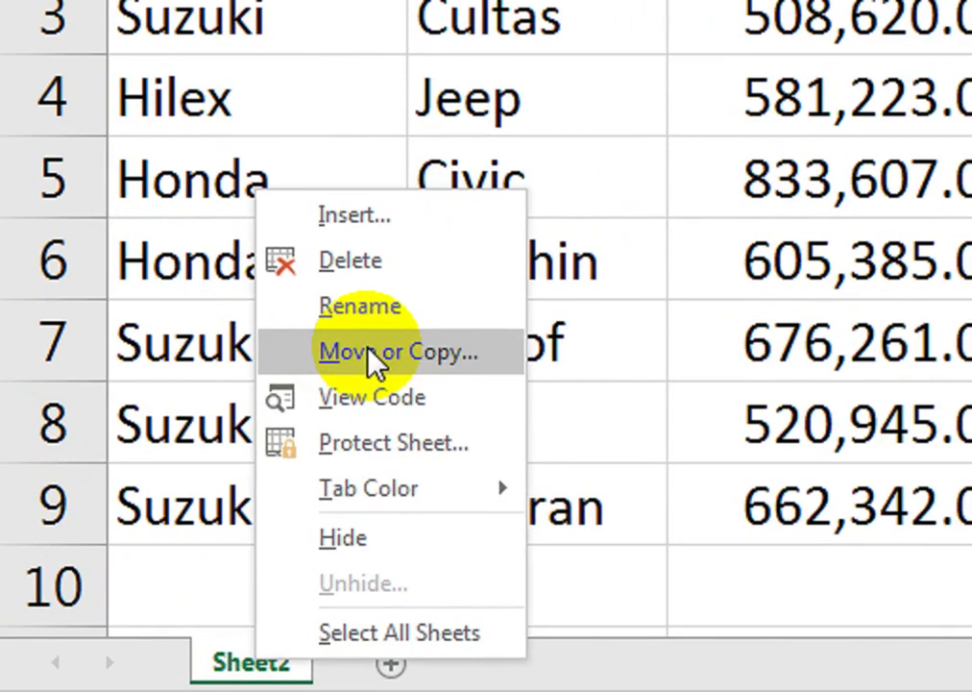
pyautogui.click(185, 503)
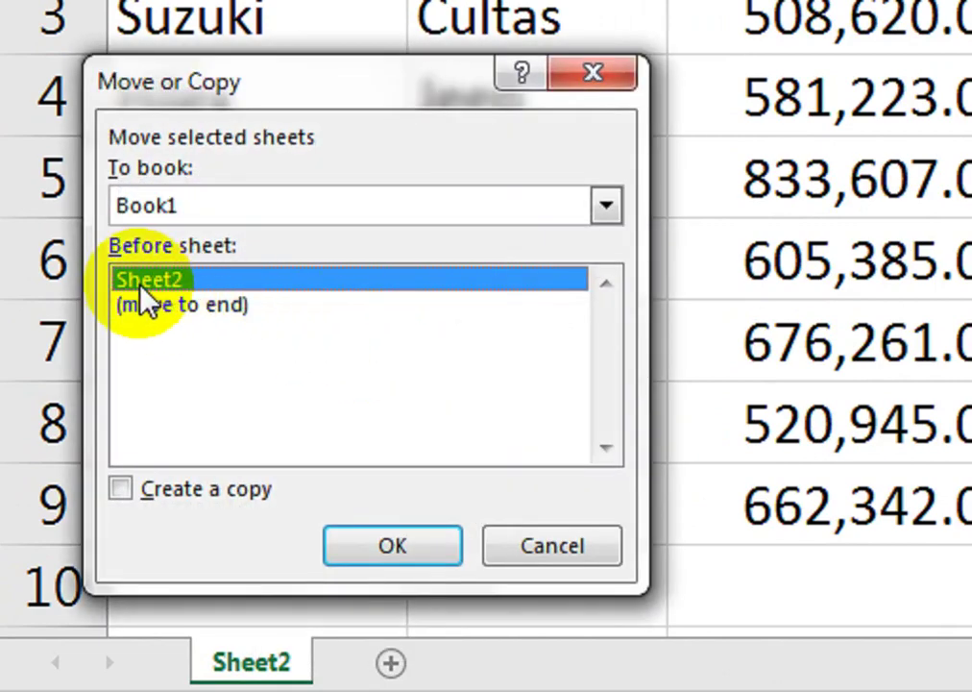
pyautogui.click(204, 491)
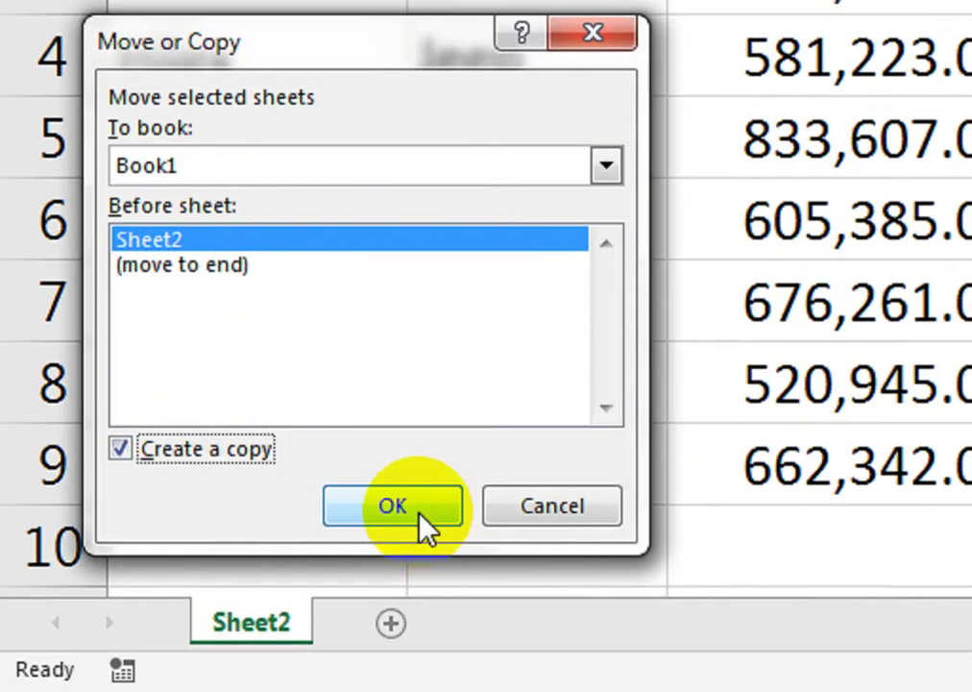
pyautogui.click(351, 543)
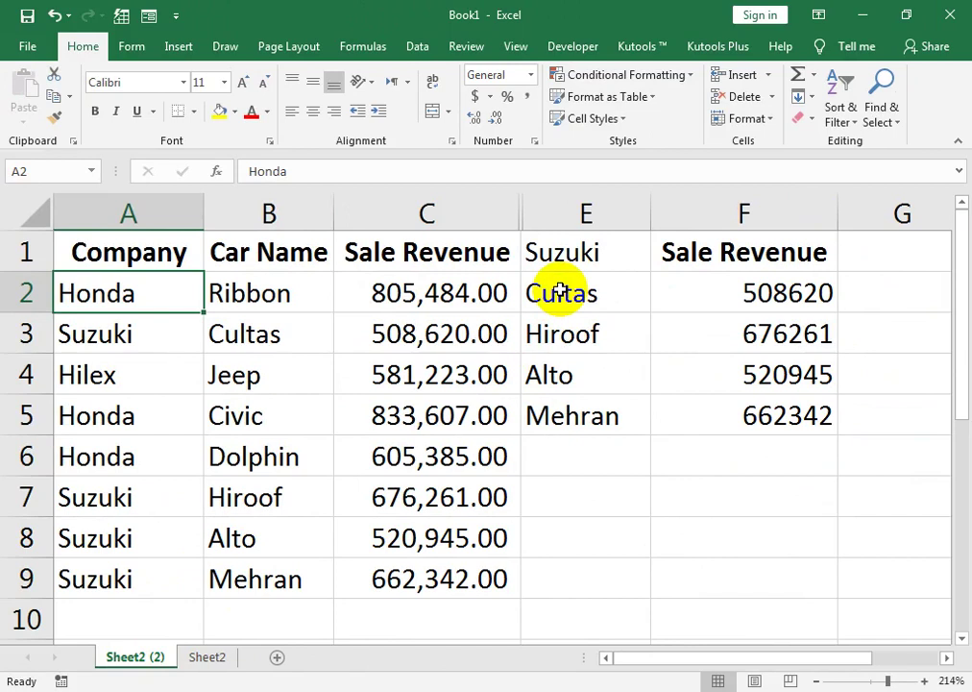
# Clear the car names and revenues from E2:F5, keeping Suzuki in E1
pyautogui.moveTo(576, 302); pyautogui.dragTo(788, 423)
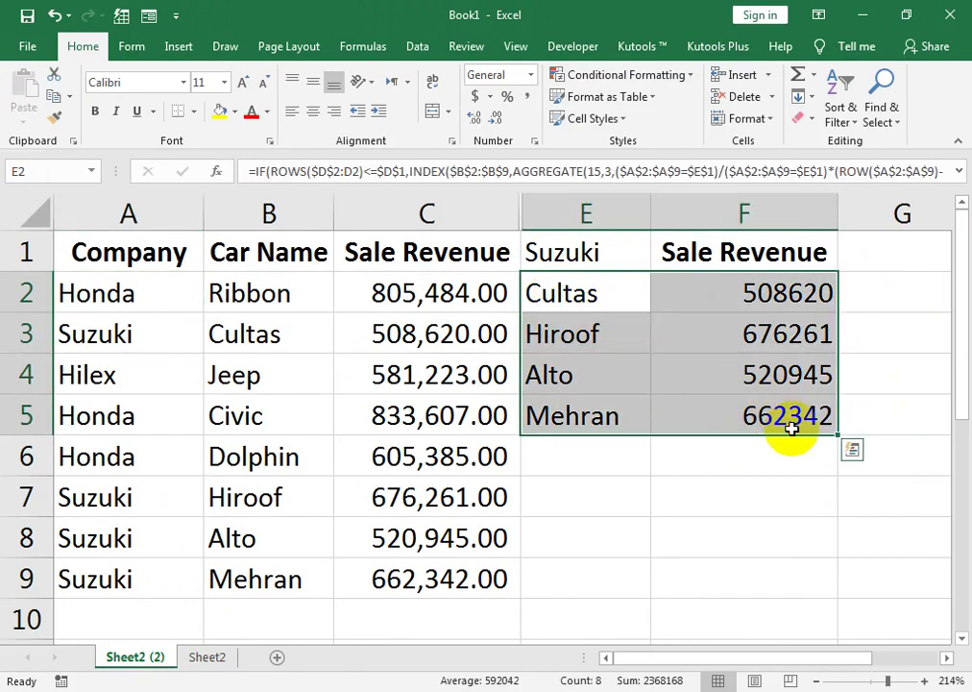
pyautogui.press('Delete')
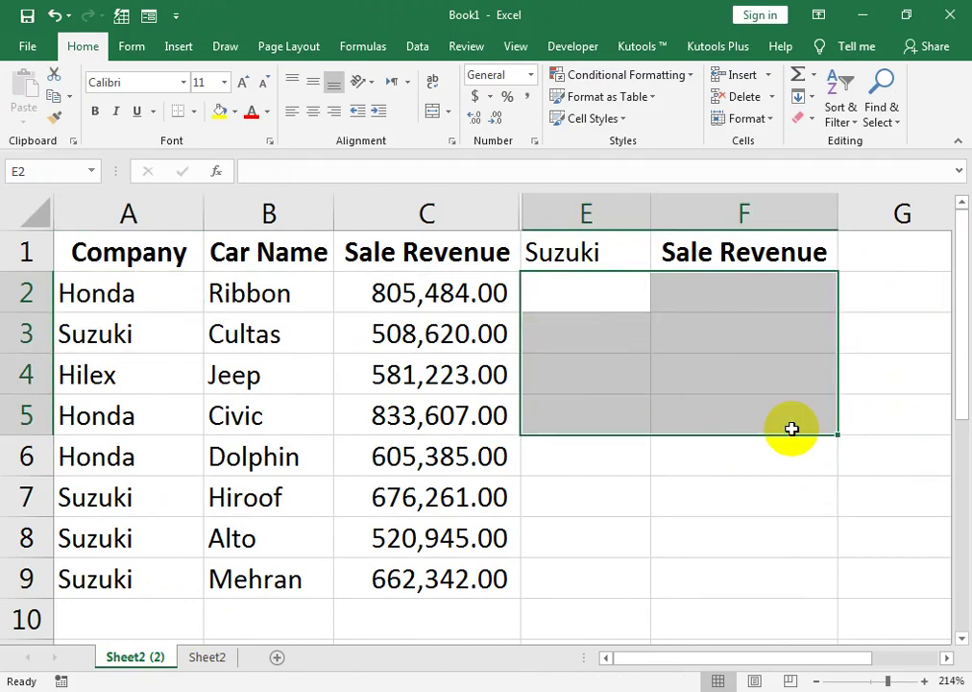
pyautogui.click(556, 253)
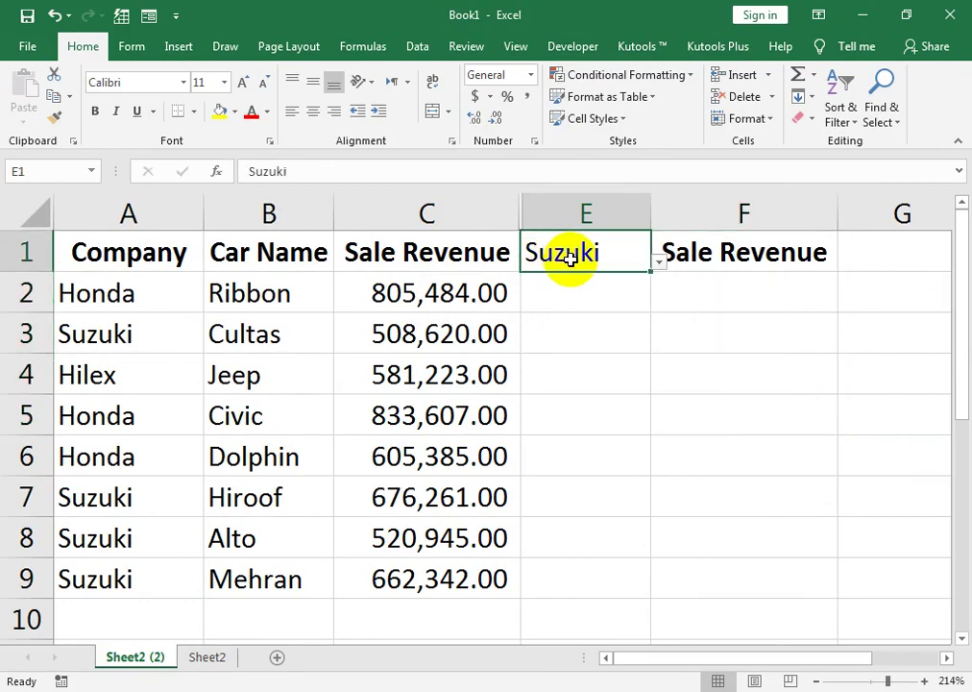
# Hide all columns of the whole sheet, then undo the hiding
pyautogui.click(20, 215)
pyautogui.rightClick(19, 216)
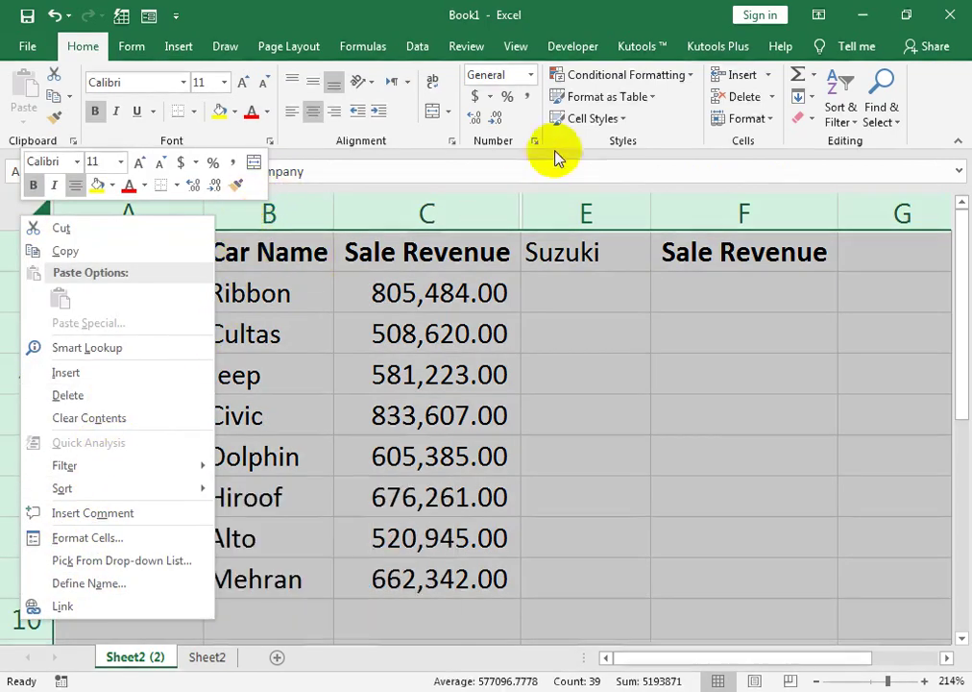
pyautogui.click(773, 123)
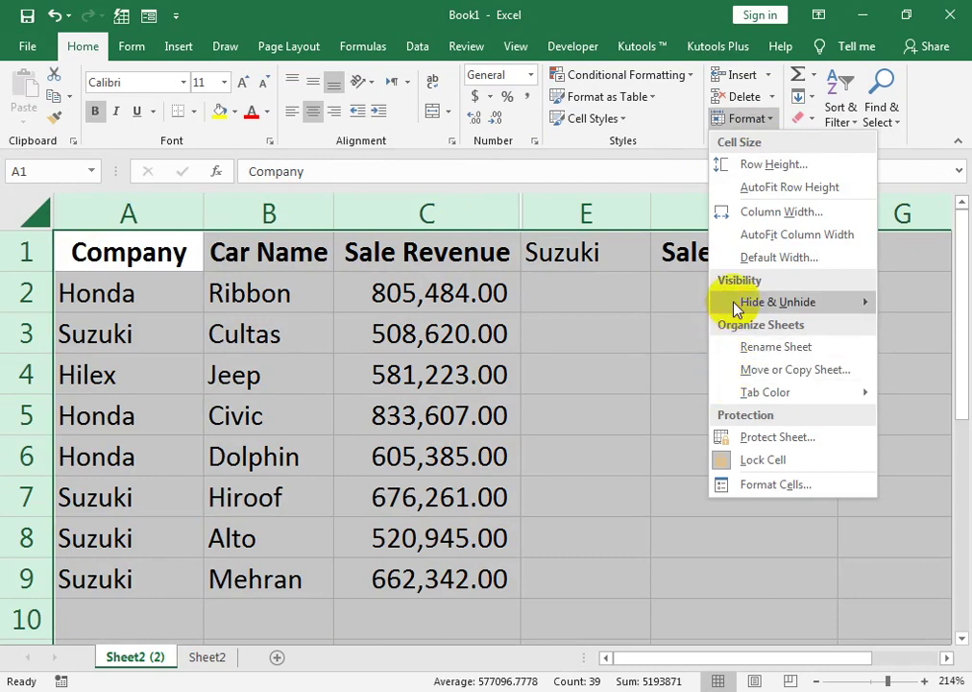
pyautogui.moveTo(733, 305)
pyautogui.click(673, 328)
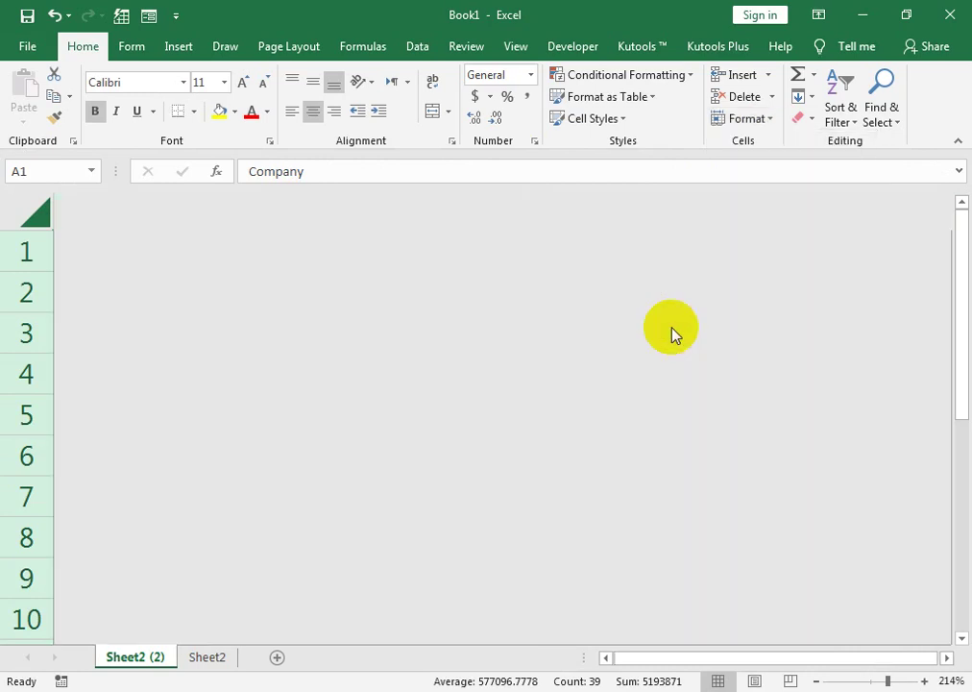
pyautogui.hotkey('ctrl', 'z')
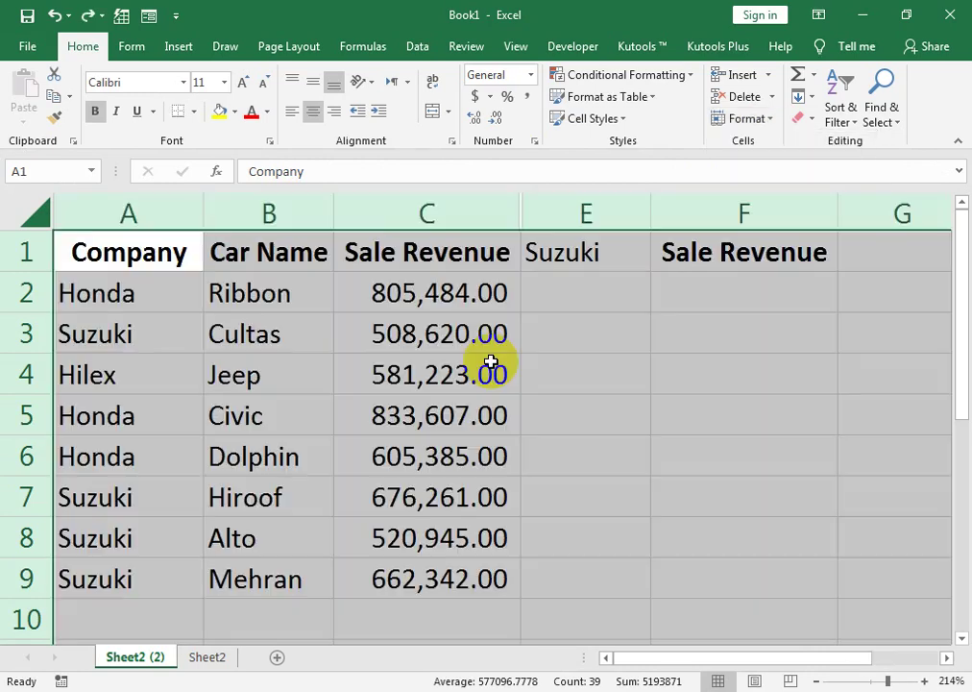
# Unhide column D and view the COUNTIF formula in D1
pyautogui.rightClick(542, 212)
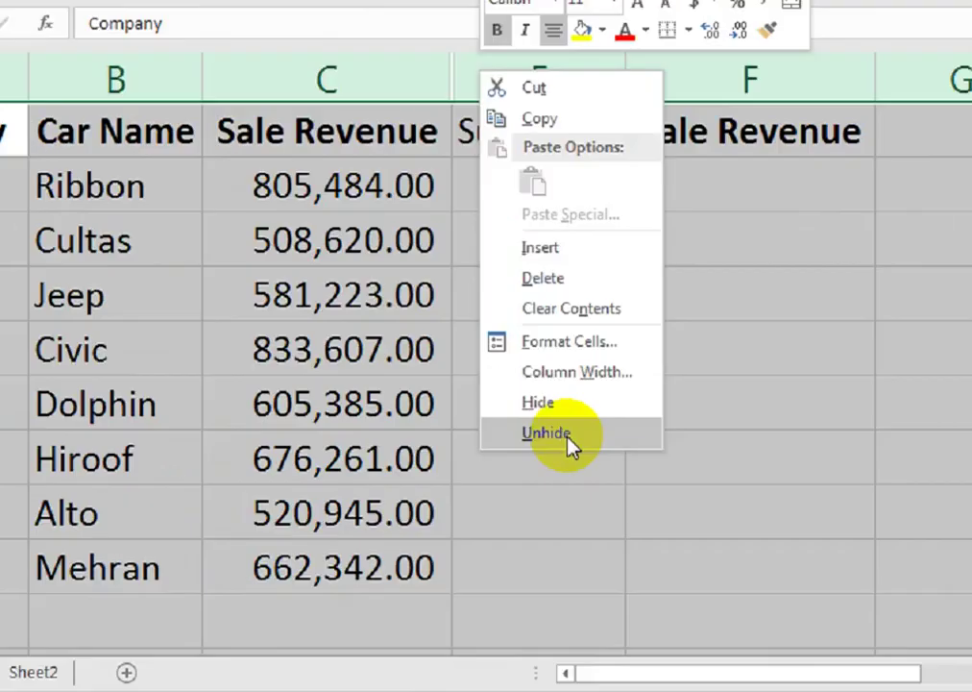
pyautogui.click(605, 482)
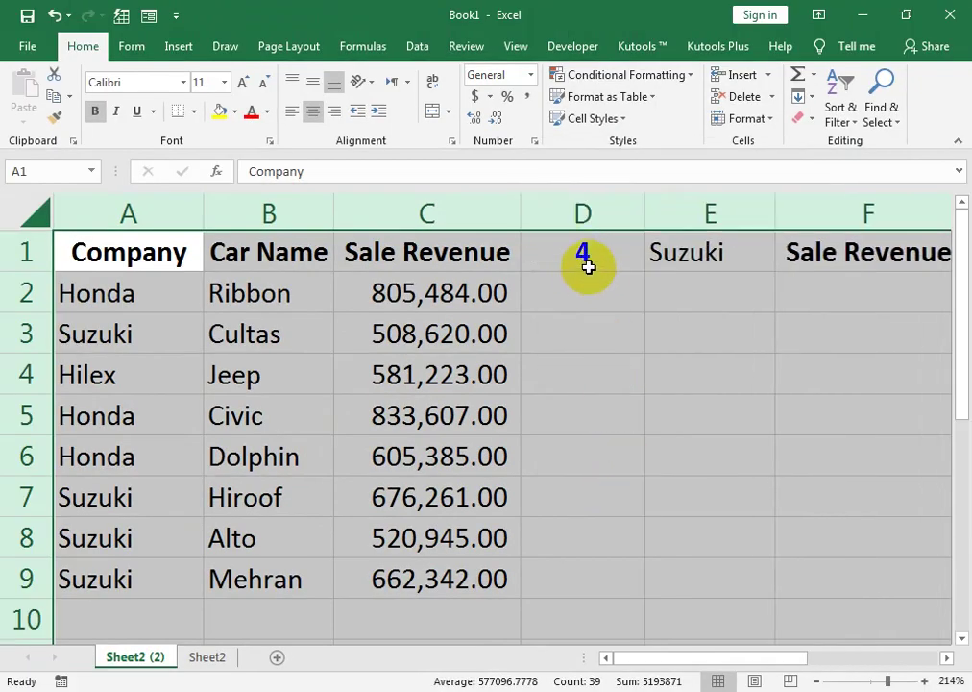
pyautogui.doubleClick(588, 255)
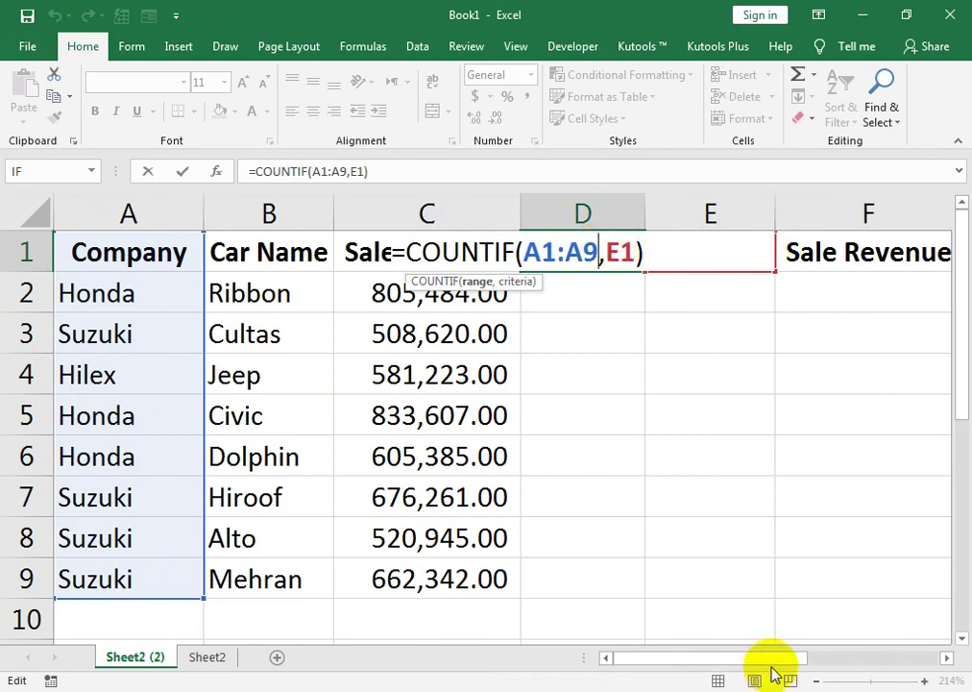
# Commit the trial COUNTIF in D1, then delete it and zoom out
pyautogui.click(805, 659)
pyautogui.moveTo(805, 659); pyautogui.dragTo(825, 657)
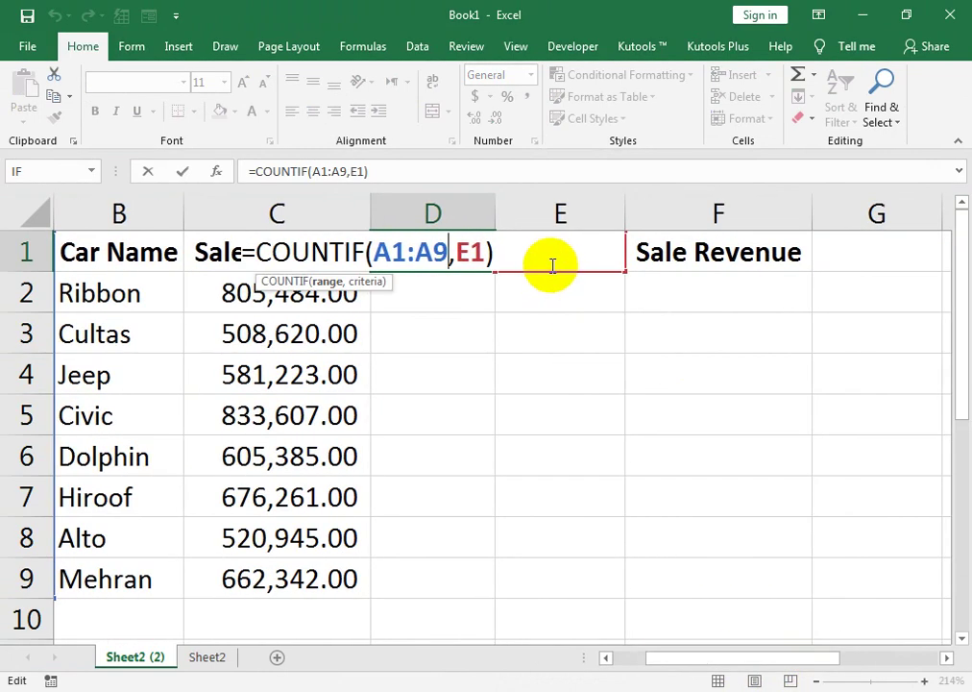
pyautogui.press('Return')
pyautogui.press('Up')
pyautogui.press('Delete')
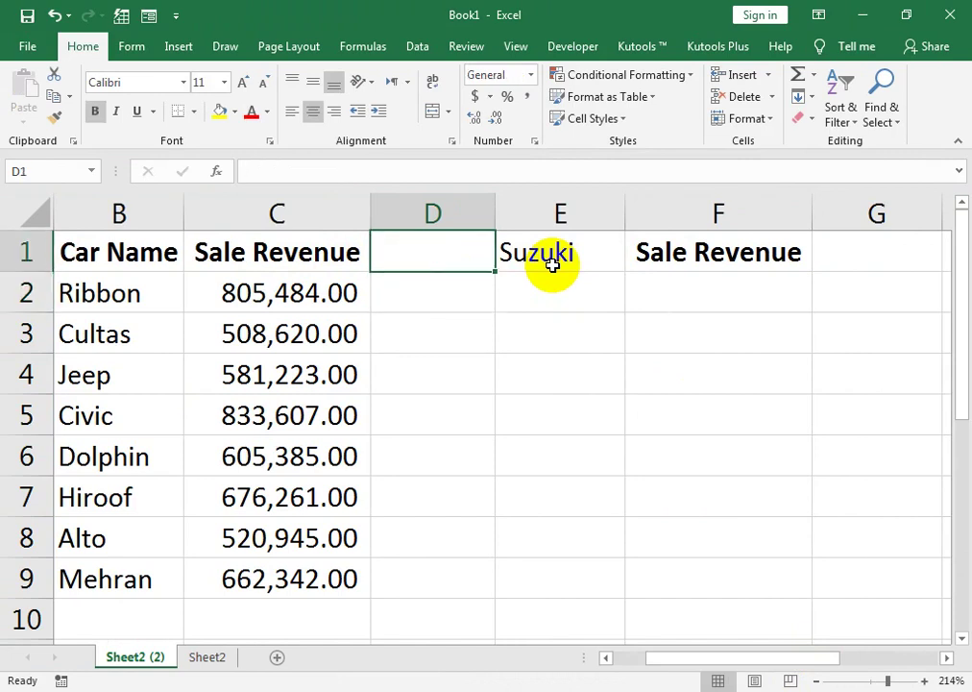
pyautogui.click(872, 679)
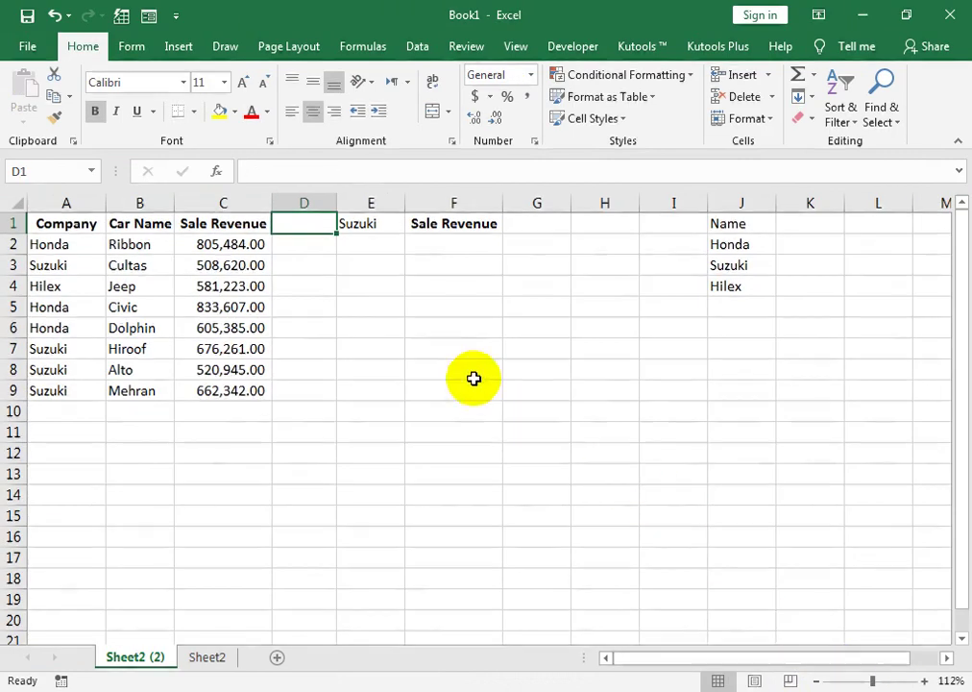
# Enter a COUNTIF in D1 over A1:A9, mistakenly using F1 as criteria
pyautogui.click(885, 680)
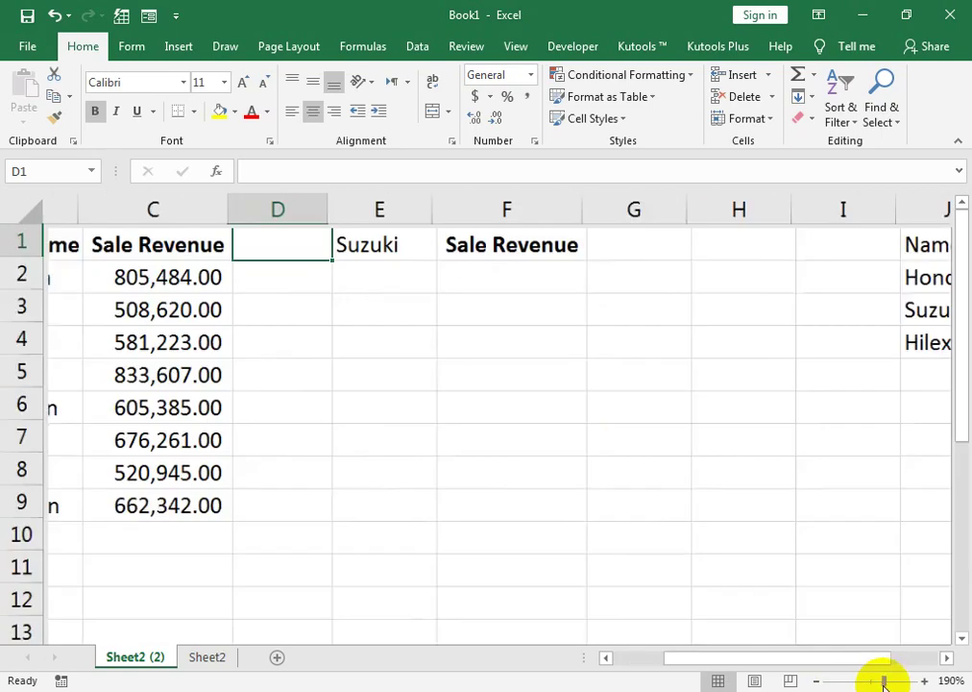
pyautogui.moveTo(413, 505); pyautogui.dragTo(57, 500)
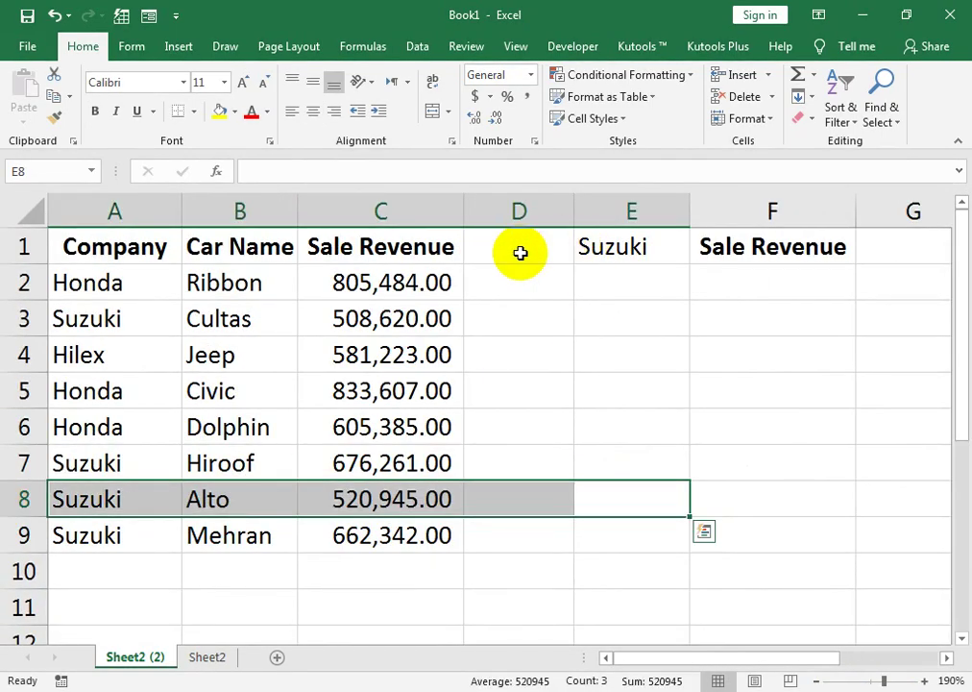
pyautogui.press('Up')
pyautogui.press('Up')
pyautogui.press('Left')
pyautogui.press('Left')
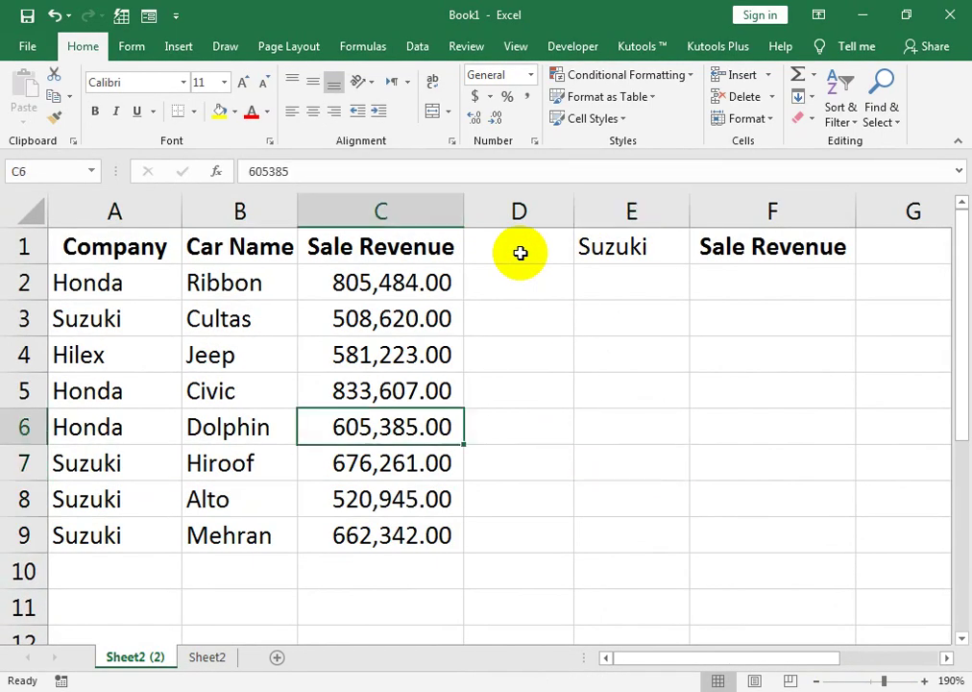
pyautogui.hotkey('ctrl', 'Up')
pyautogui.press('Right')
pyautogui.press('Right')
pyautogui.press('Left')
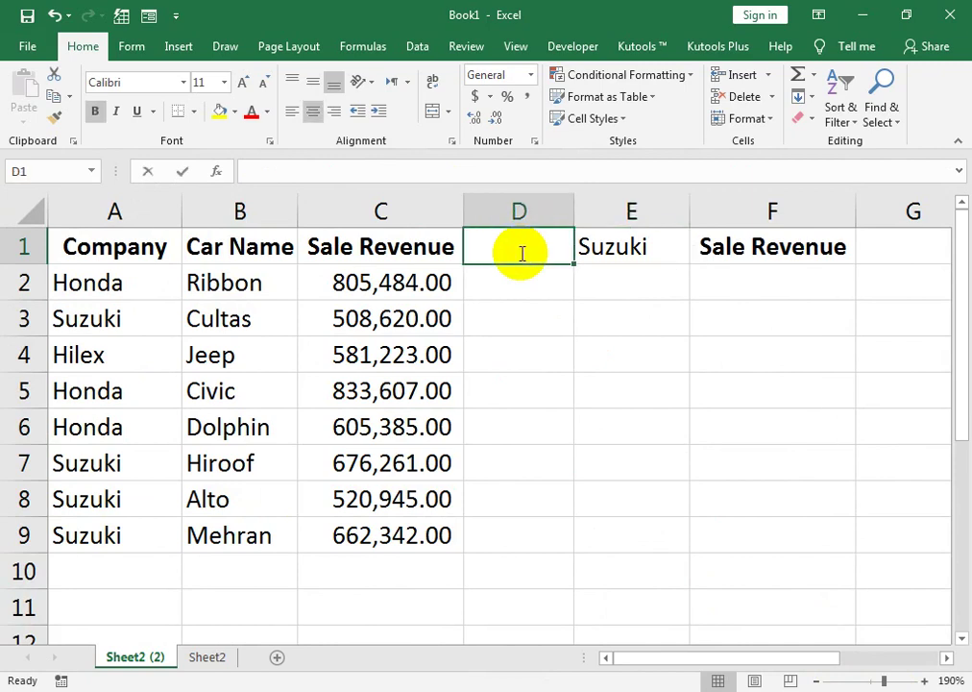
pyautogui.write('=cou')
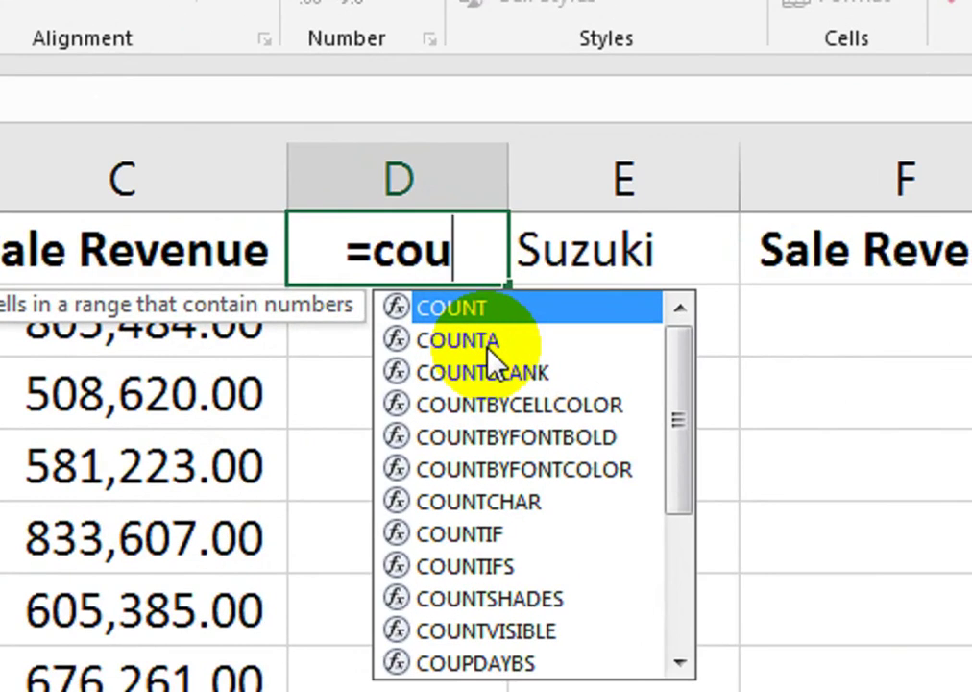
pyautogui.press('Down')
pyautogui.press('Down')
pyautogui.press('Down')
pyautogui.press('Down')
pyautogui.press('Down')
pyautogui.press('Down')
pyautogui.press('Down')
pyautogui.press('Tab')
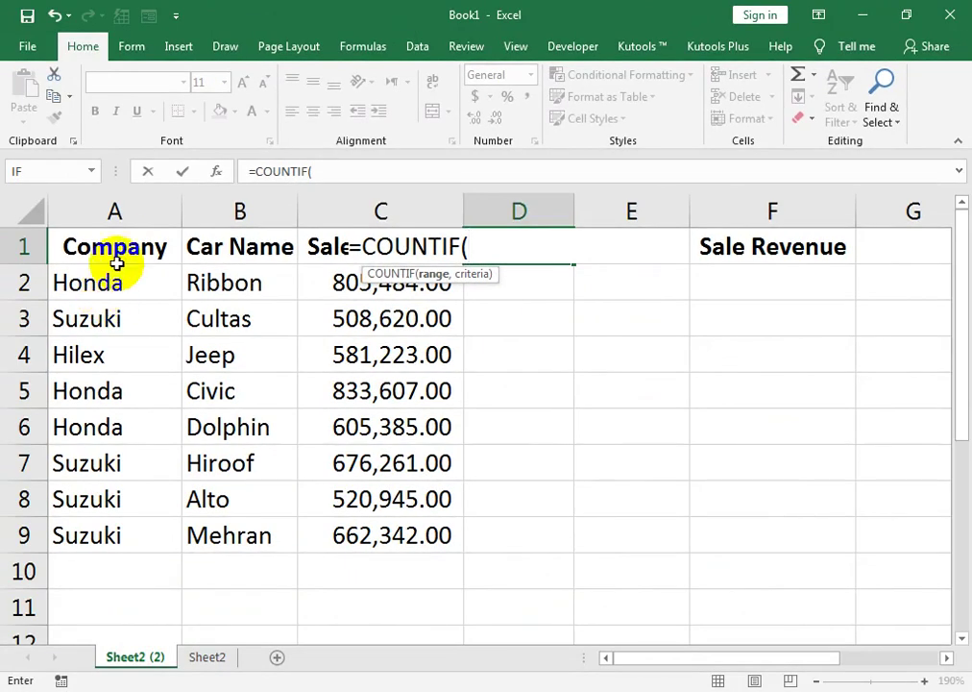
pyautogui.moveTo(122, 252); pyautogui.dragTo(123, 522)
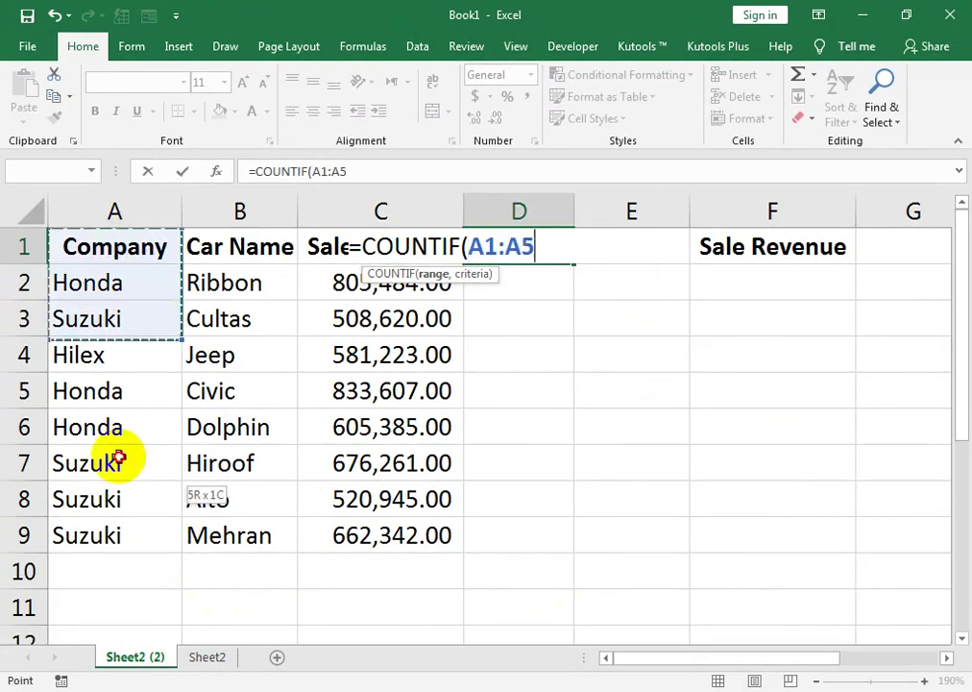
pyautogui.write(',')
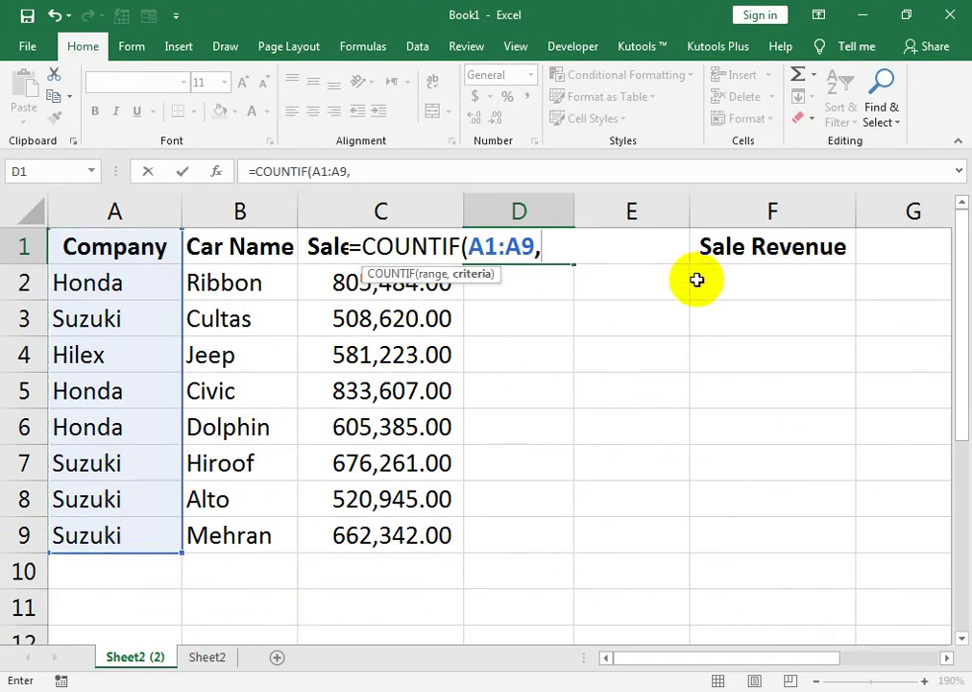
pyautogui.click(743, 249)
pyautogui.press('Return')
# Correct D1's criteria to E1, making it =COUNTIF(A1:A9,E1) returning 4
pyautogui.click(626, 279)
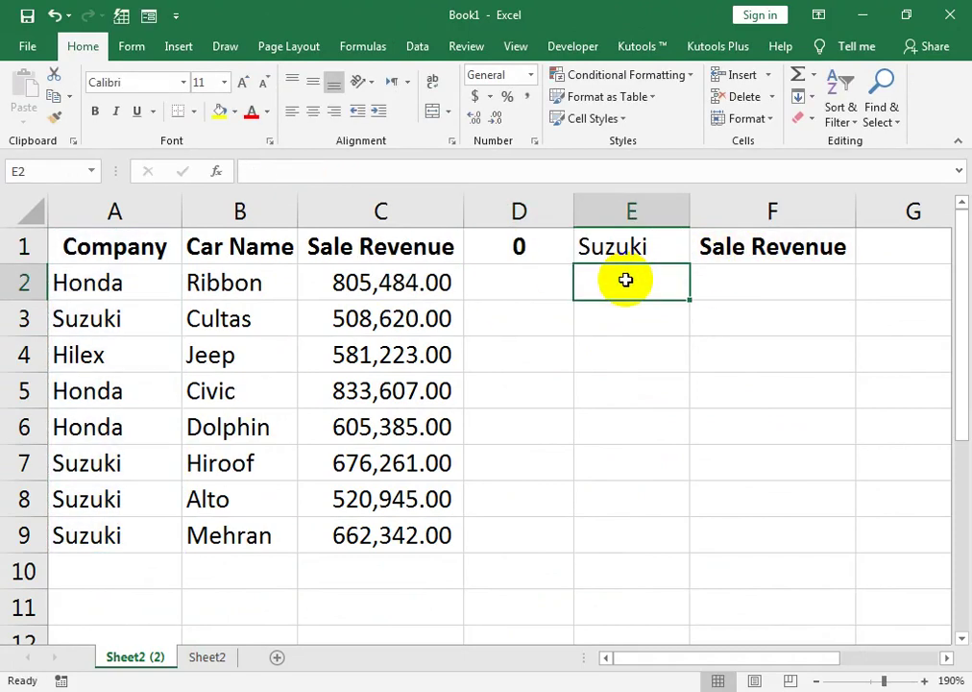
pyautogui.press('Up')
pyautogui.press('Left')
pyautogui.press('F2')
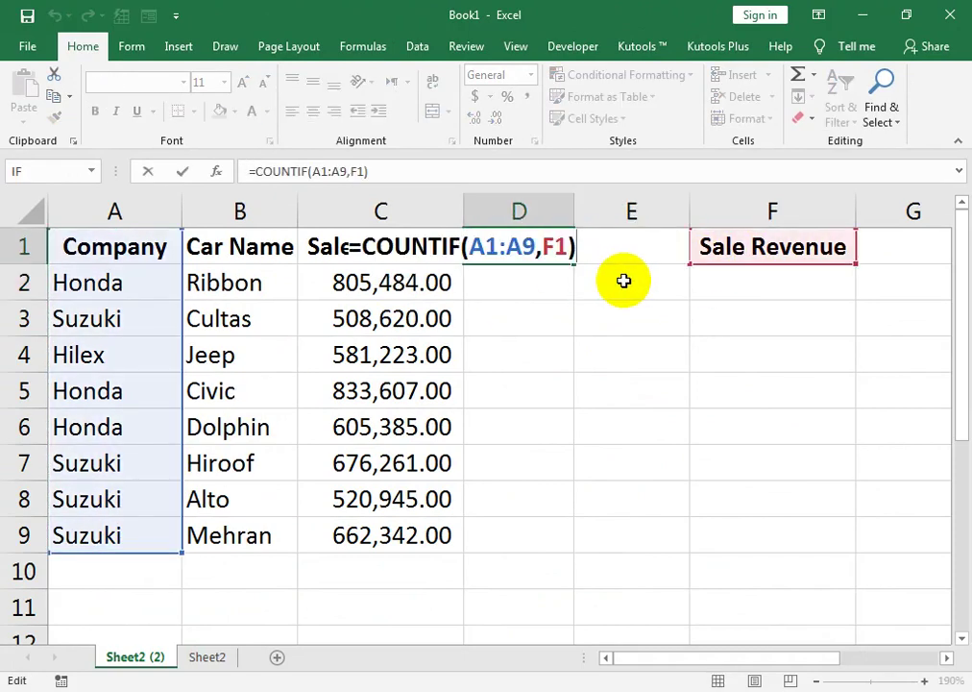
pyautogui.moveTo(580, 252); pyautogui.dragTo(545, 248)
pyautogui.click(601, 279)
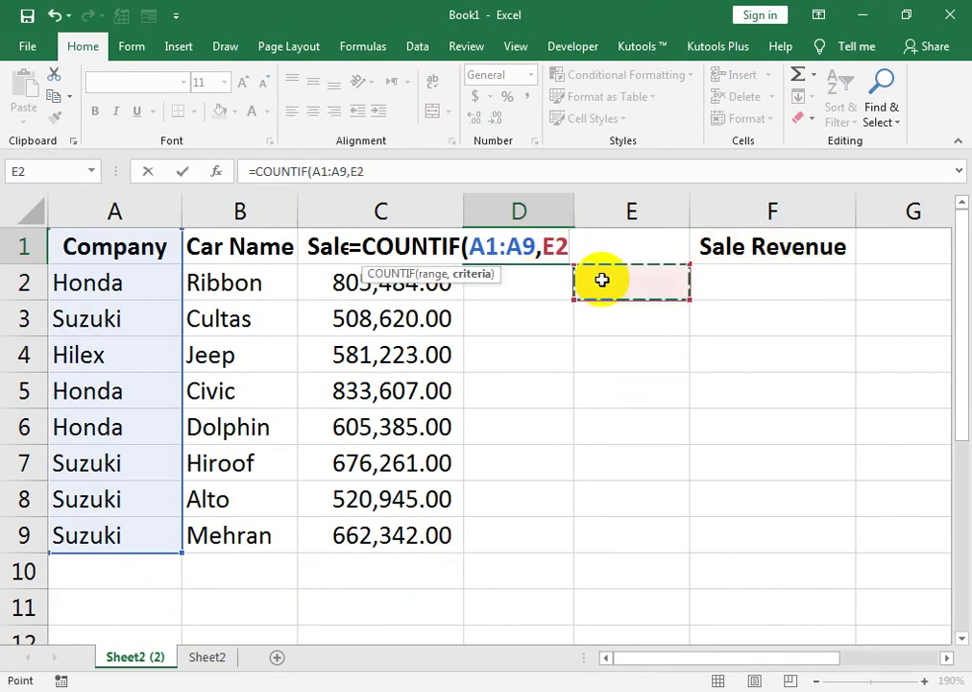
pyautogui.press('Up')
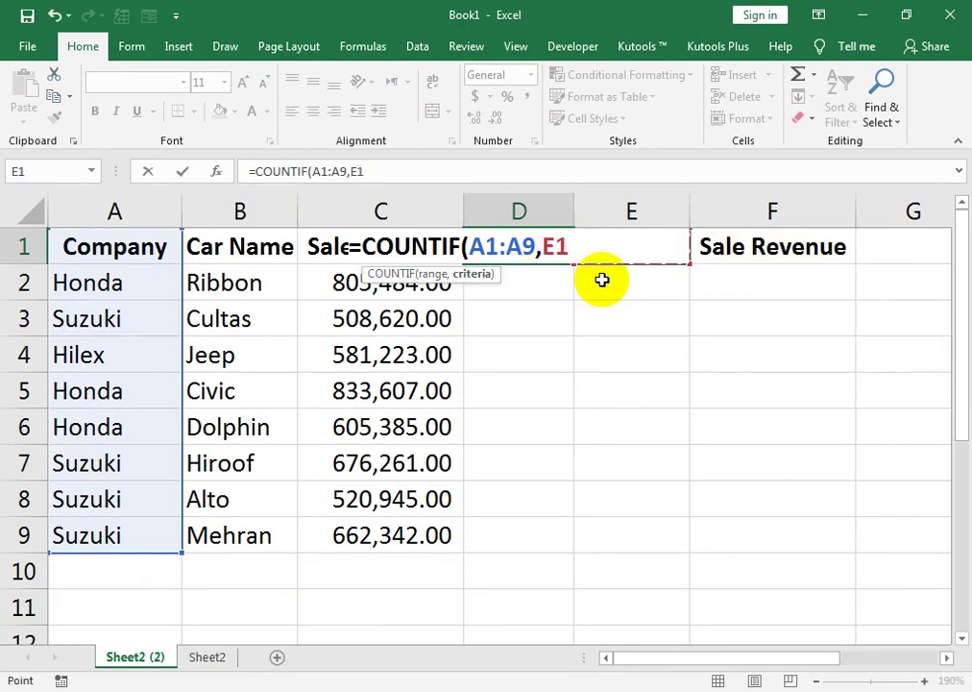
pyautogui.write(')')
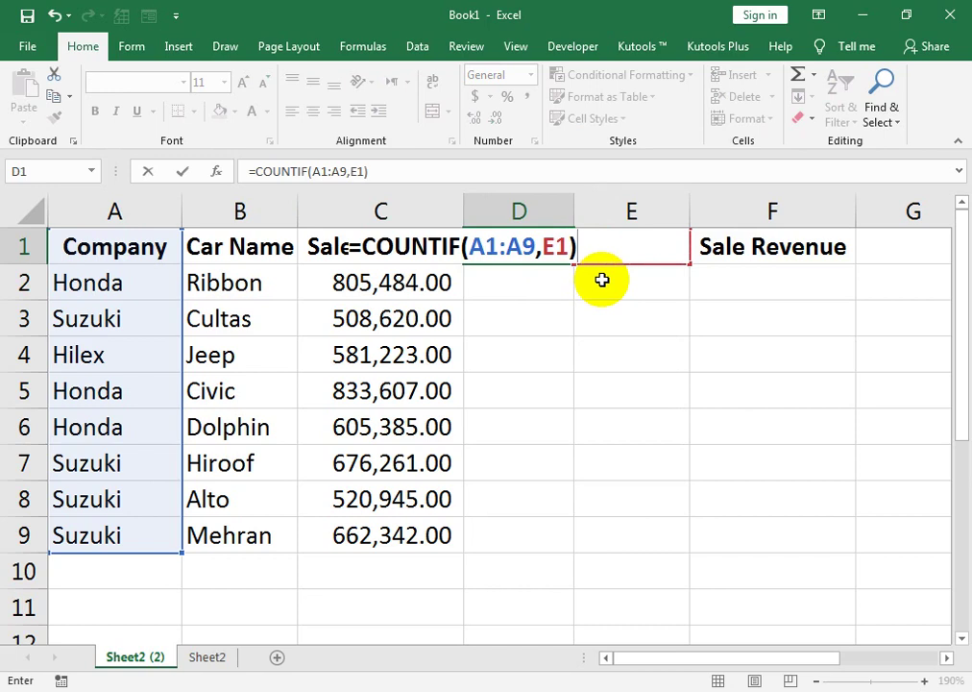
pyautogui.press('Return')
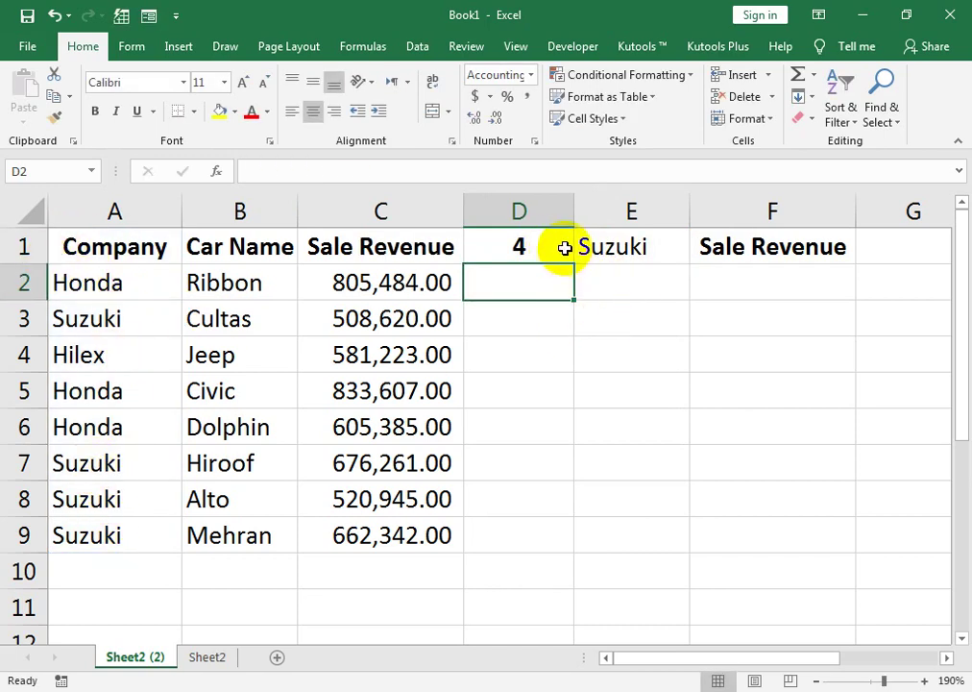
pyautogui.click(597, 272)
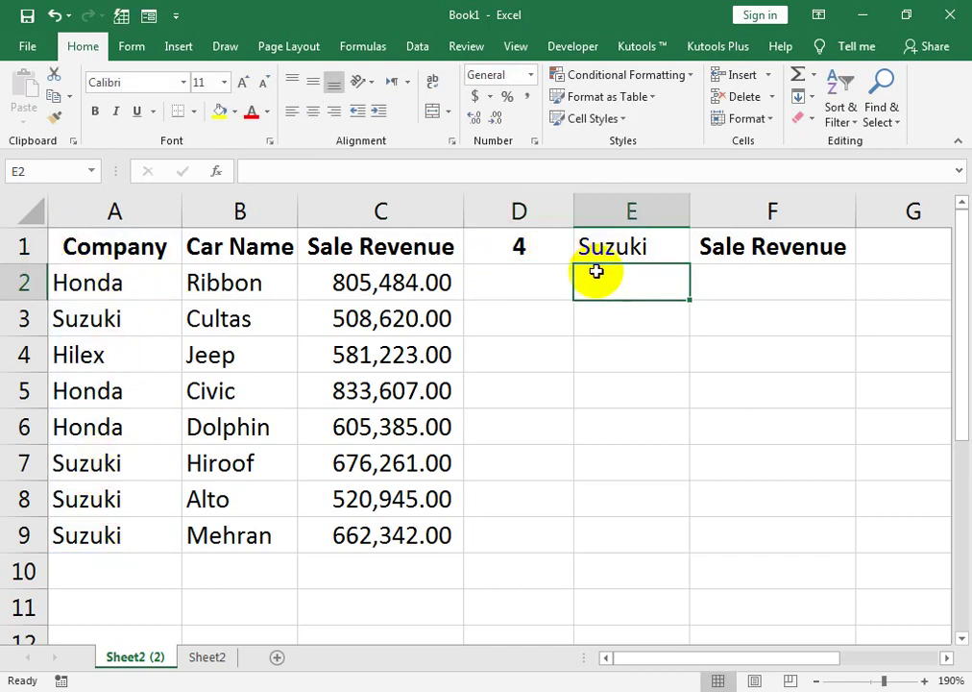
pyautogui.click(710, 277)
pyautogui.moveTo(518, 282); pyautogui.dragTo(773, 535)
pyautogui.click(868, 627)
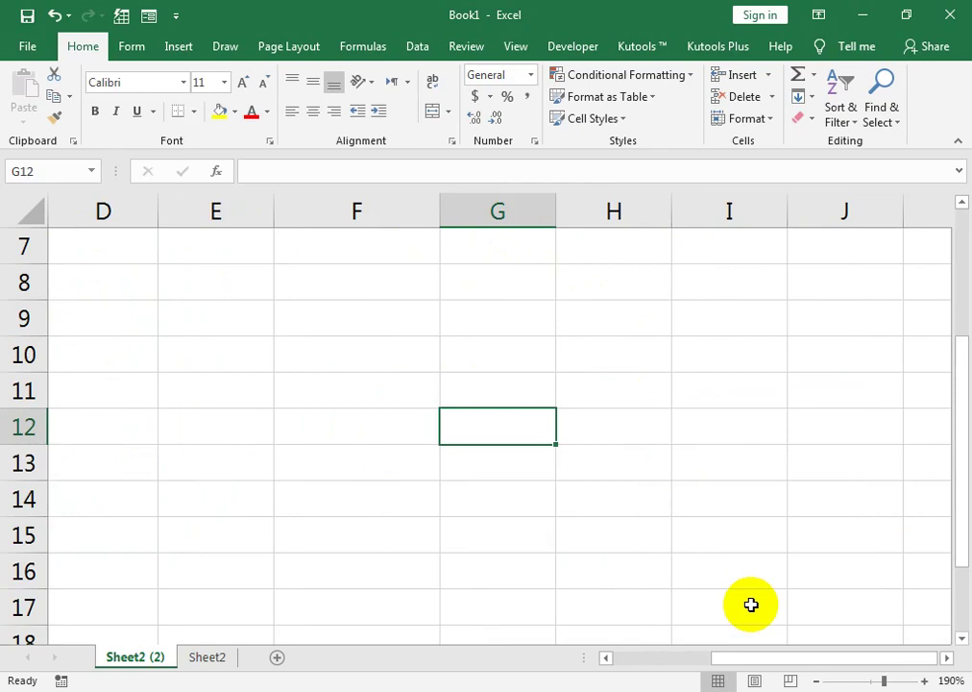
pyautogui.press('Home')
pyautogui.hotkey('ctrl', 'Up')
pyautogui.hotkey('ctrl', 'Up')
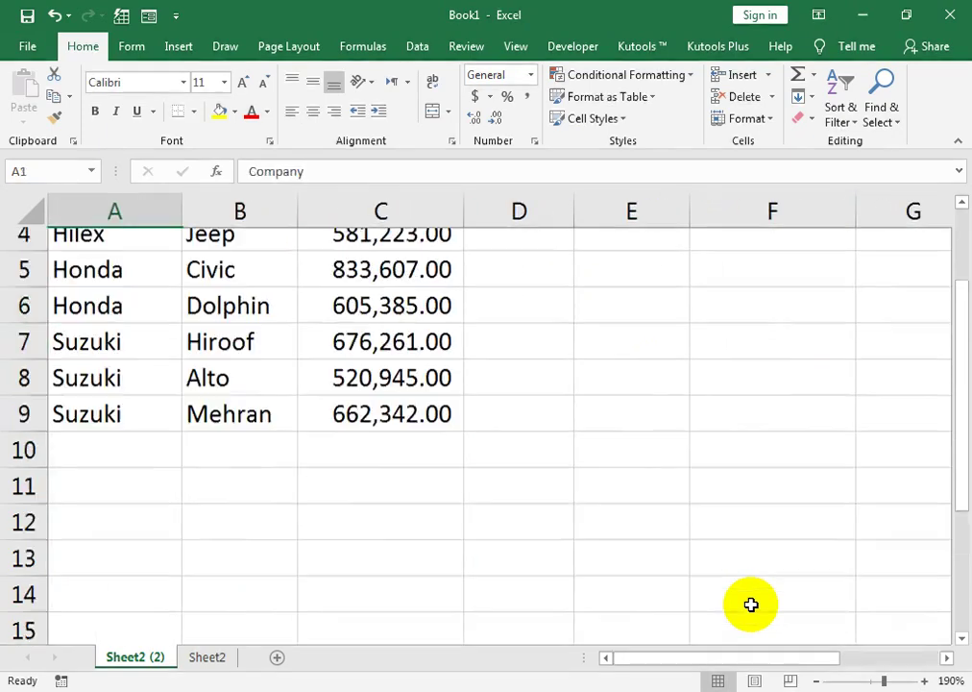
pyautogui.press('Right')
pyautogui.press('Right')
pyautogui.press('Right')
pyautogui.press('Down')
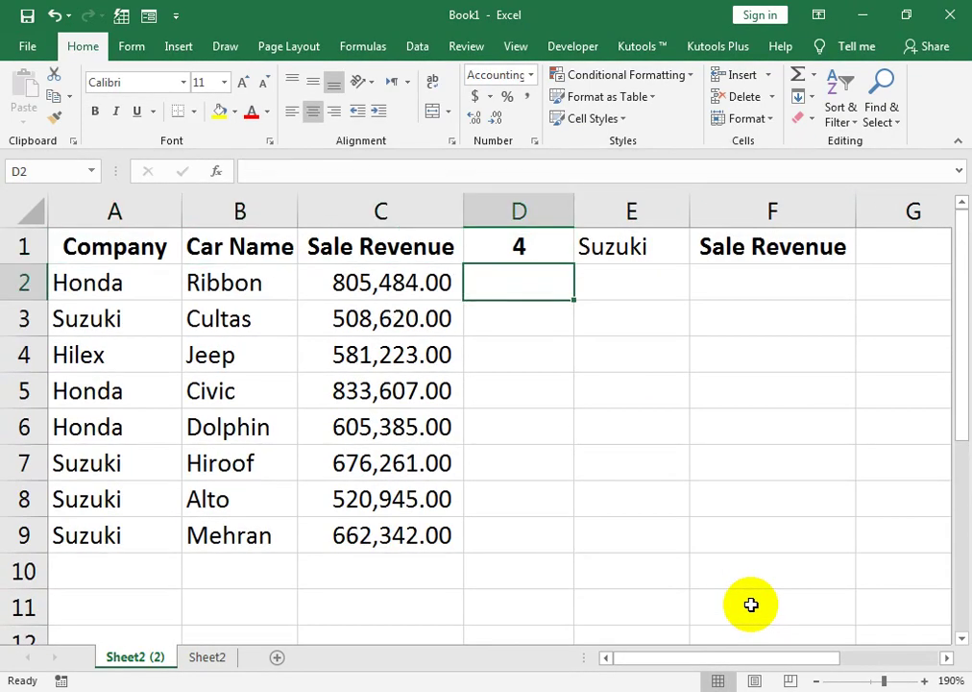
pyautogui.press('Right')
pyautogui.press('Up')
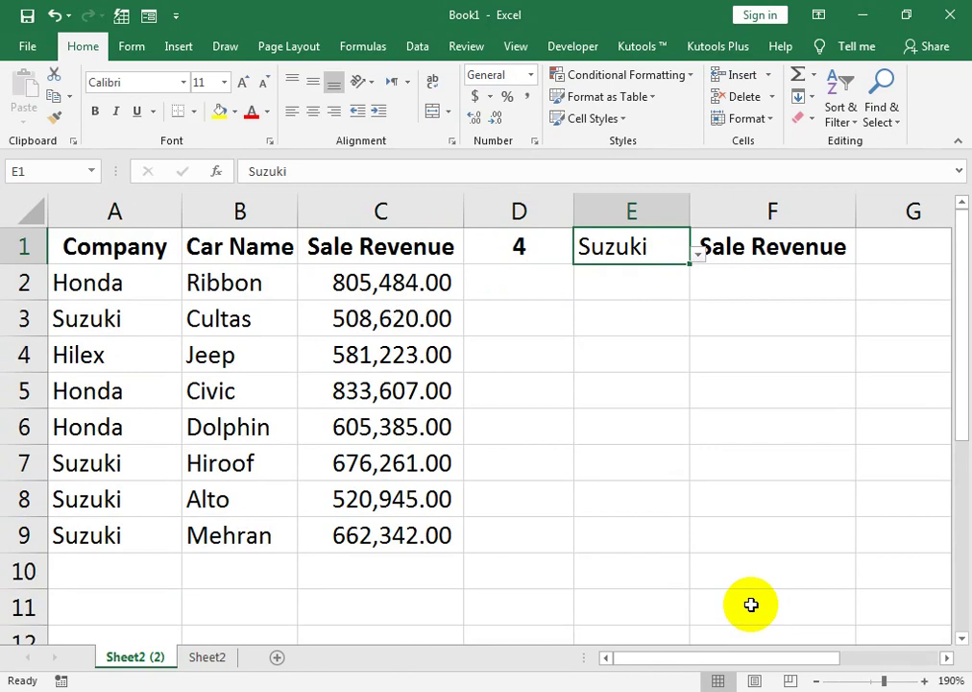
pyautogui.press('Down')
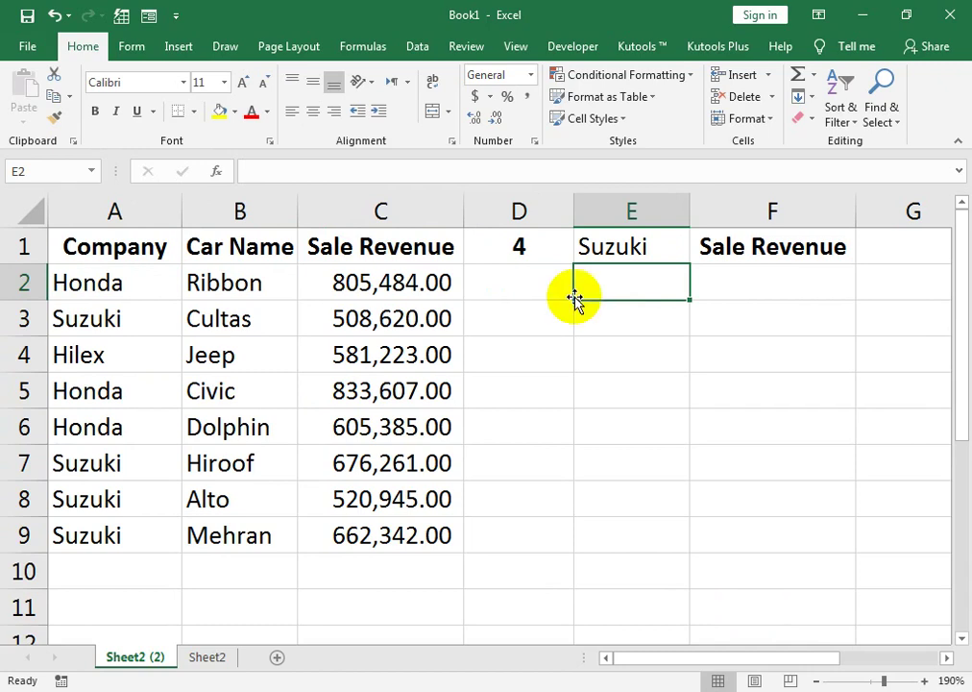
# Start E2's formula with =IF(ROW($D$2:D2)), anchoring the first D2 absolutely
pyautogui.write('=if')
pyautogui.press('BackSpace')
pyautogui.press('BackSpace')
pyautogui.write('IF')
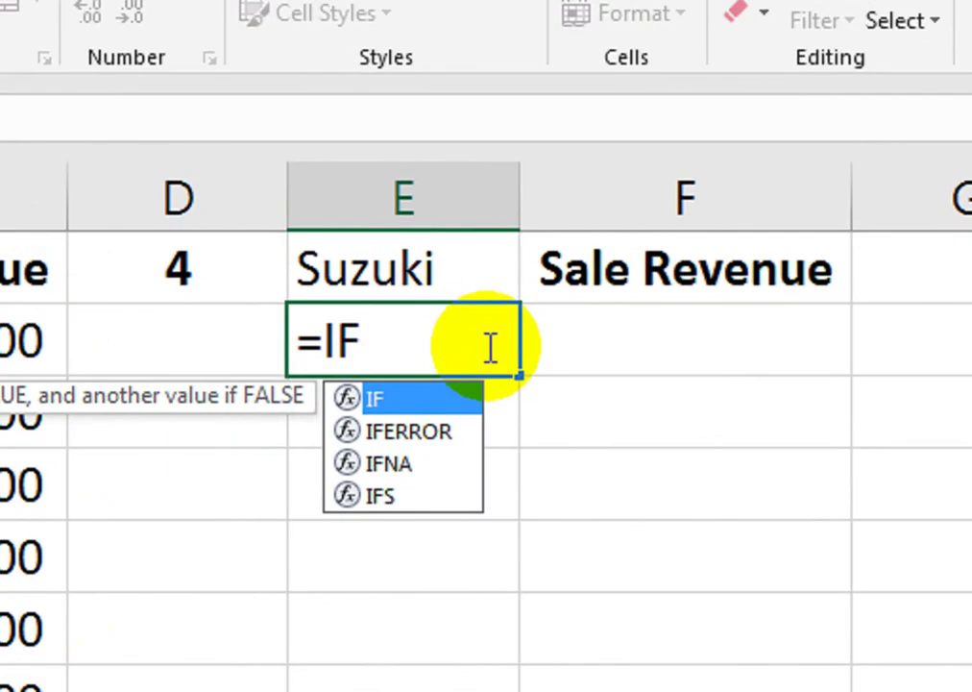
pyautogui.write('(ROW')
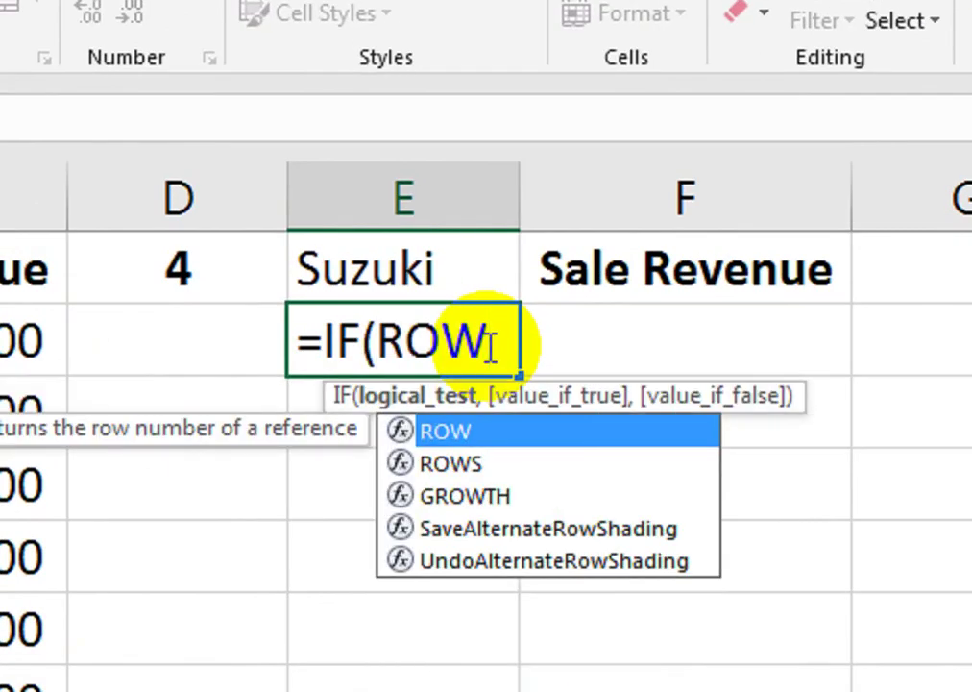
pyautogui.write('(')
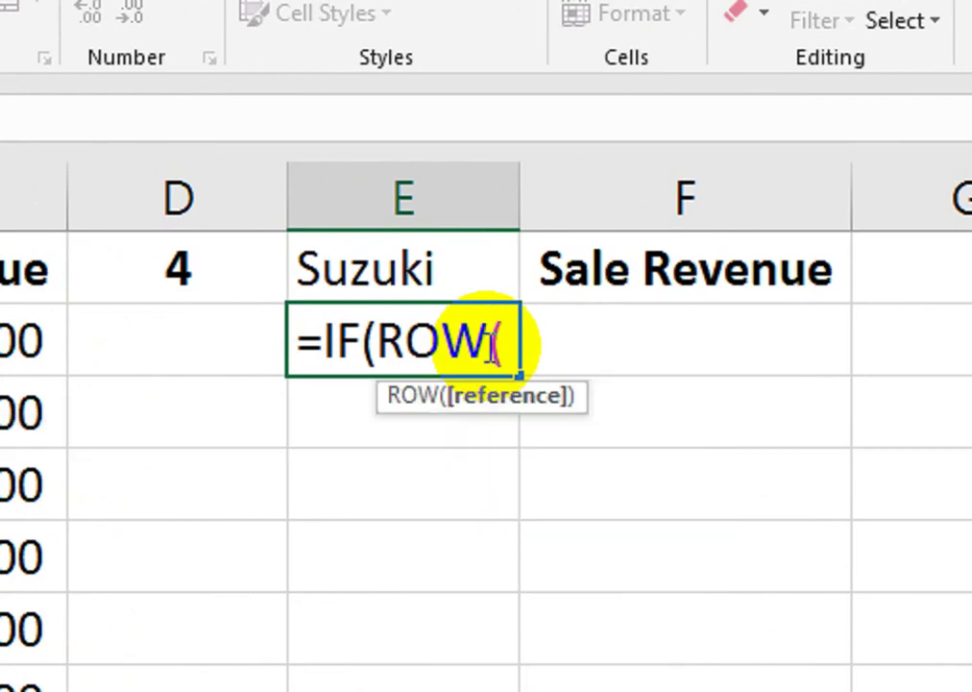
pyautogui.click(241, 336)
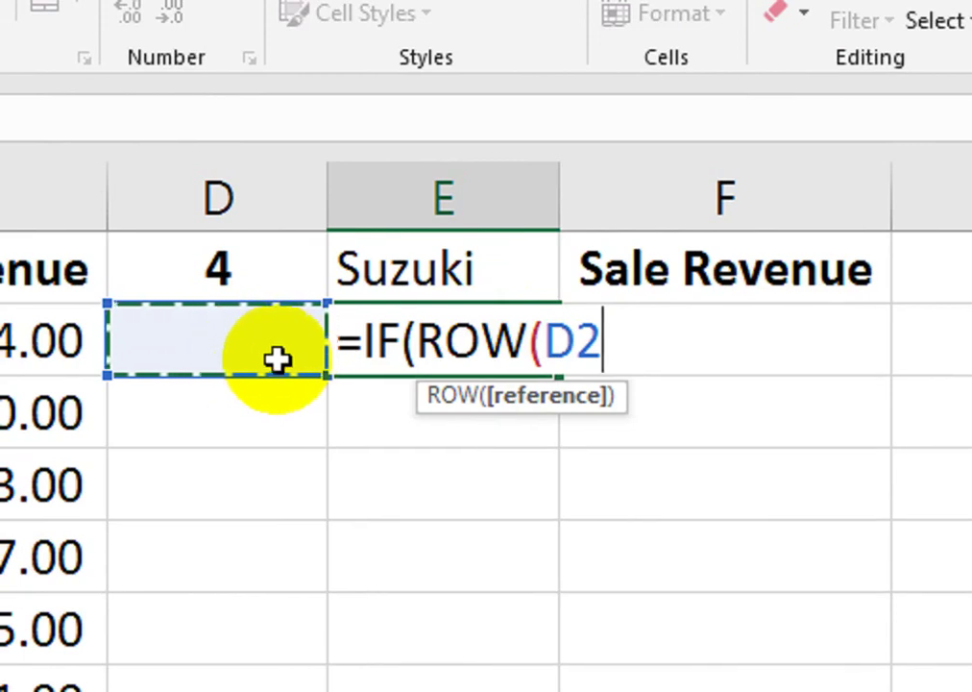
pyautogui.write(':')
pyautogui.click(282, 362)
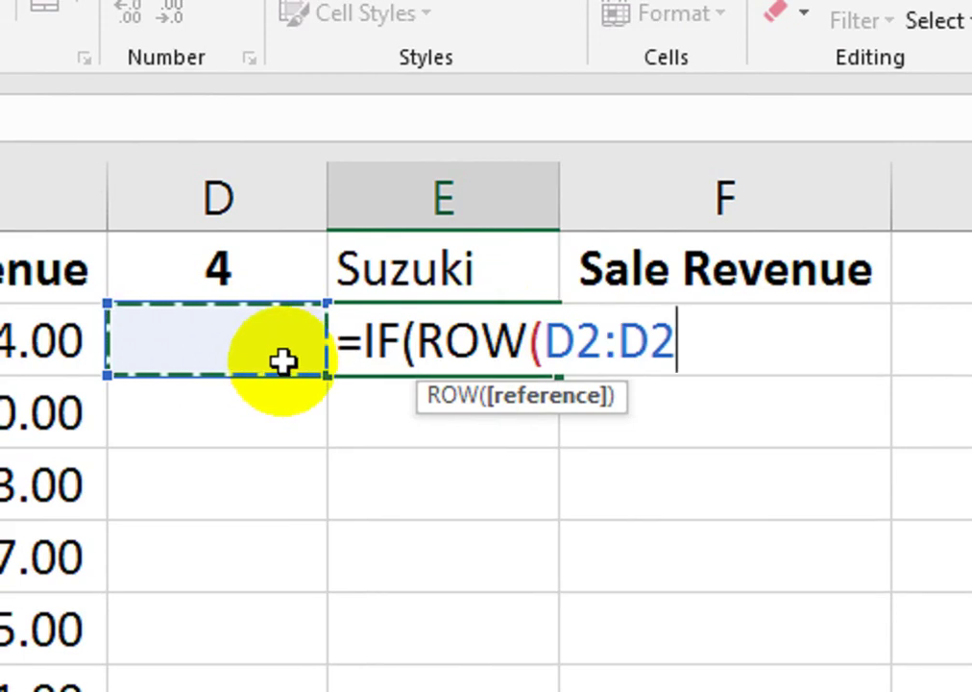
pyautogui.click(570, 340)
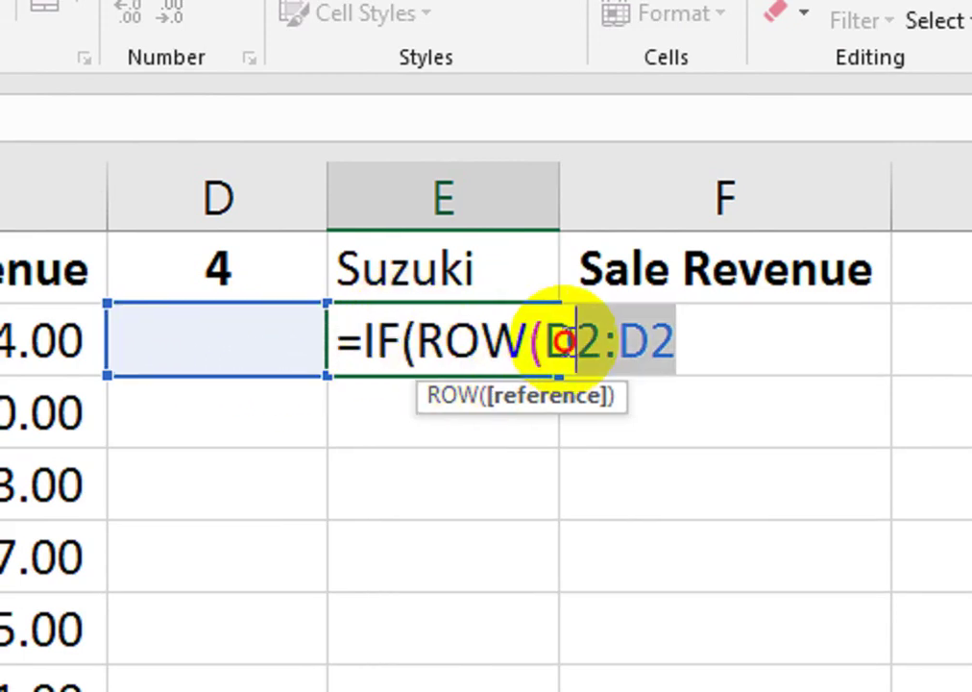
pyautogui.press('F4')
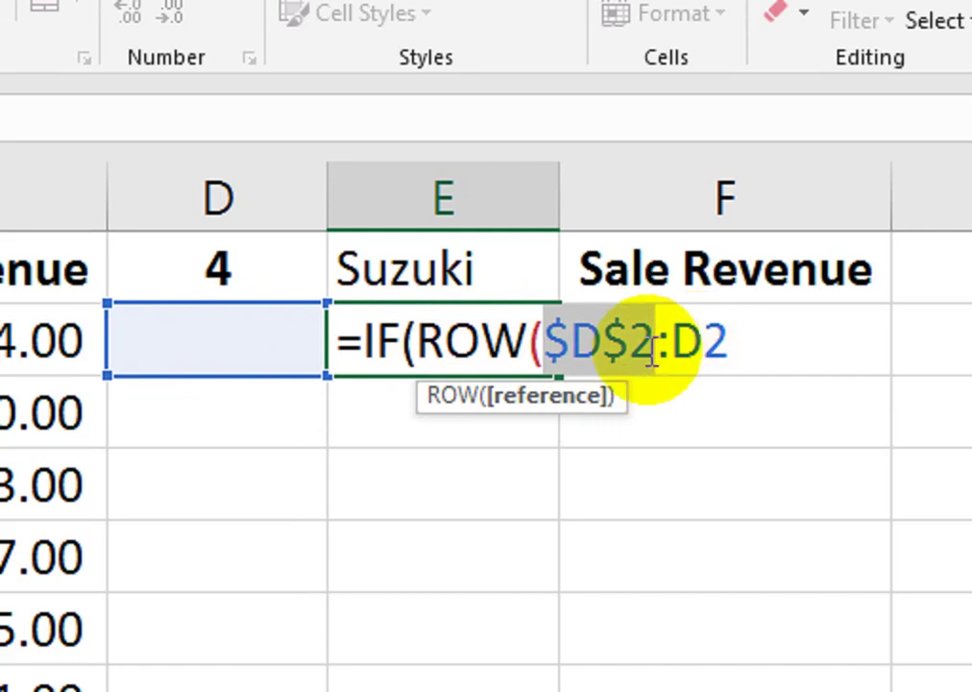
pyautogui.click(727, 365)
pyautogui.write(')')
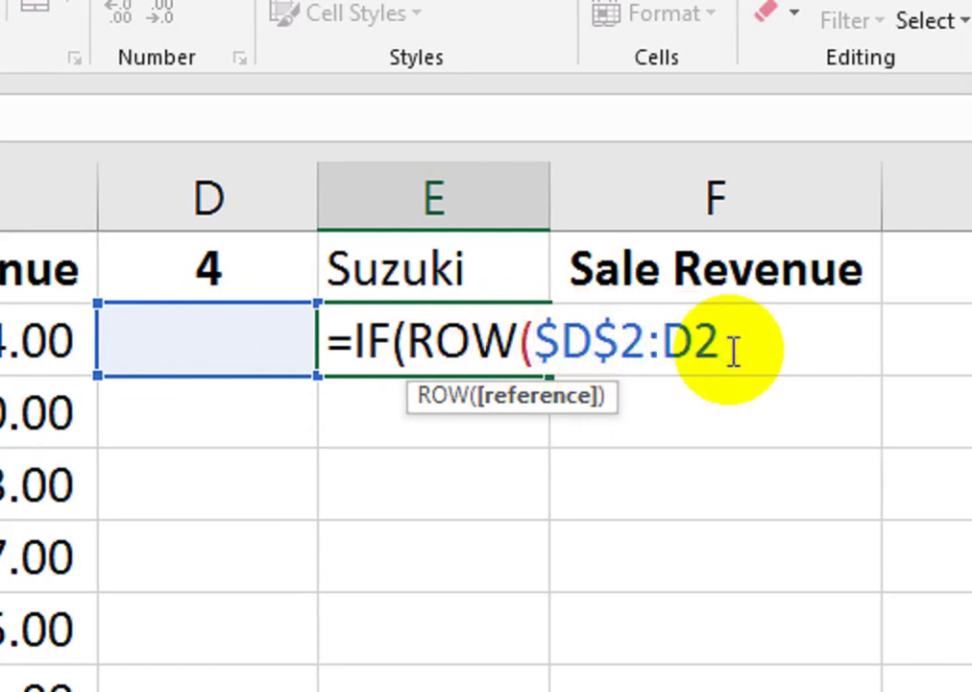
pyautogui.write(')<=')
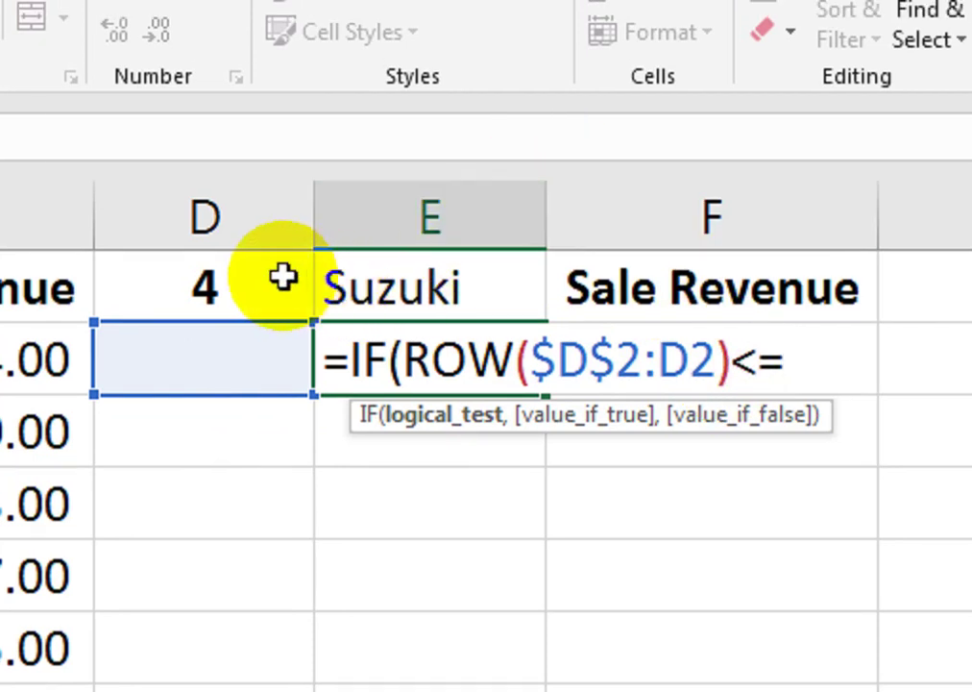
# Add the comparison <=$D$1 and begin the INDEX function
pyautogui.click(260, 259)
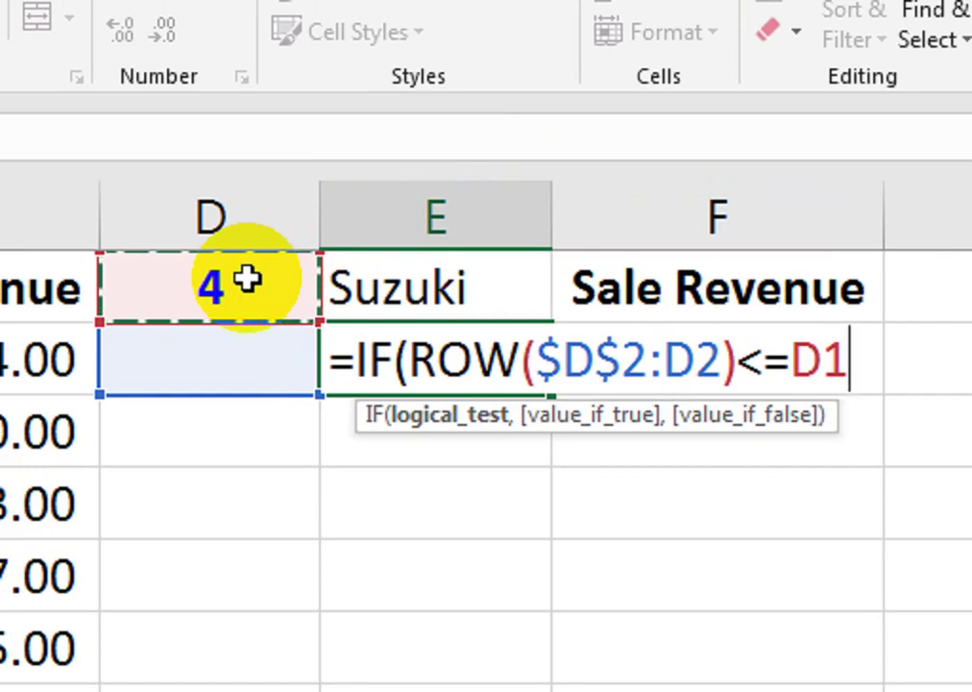
pyautogui.click(851, 358)
pyautogui.press('F4')
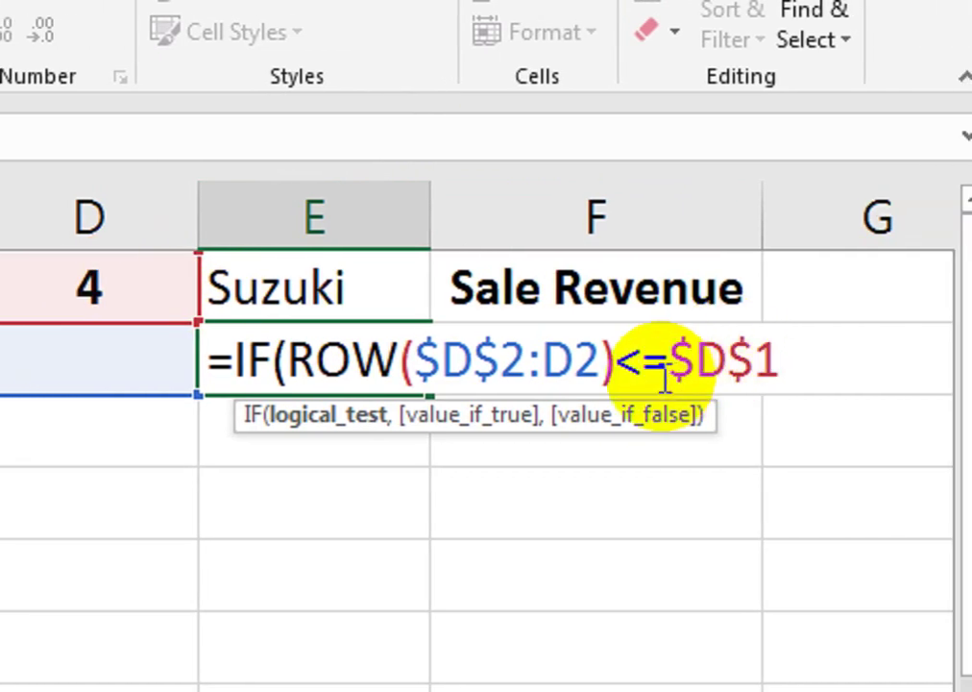
pyautogui.write(',I')
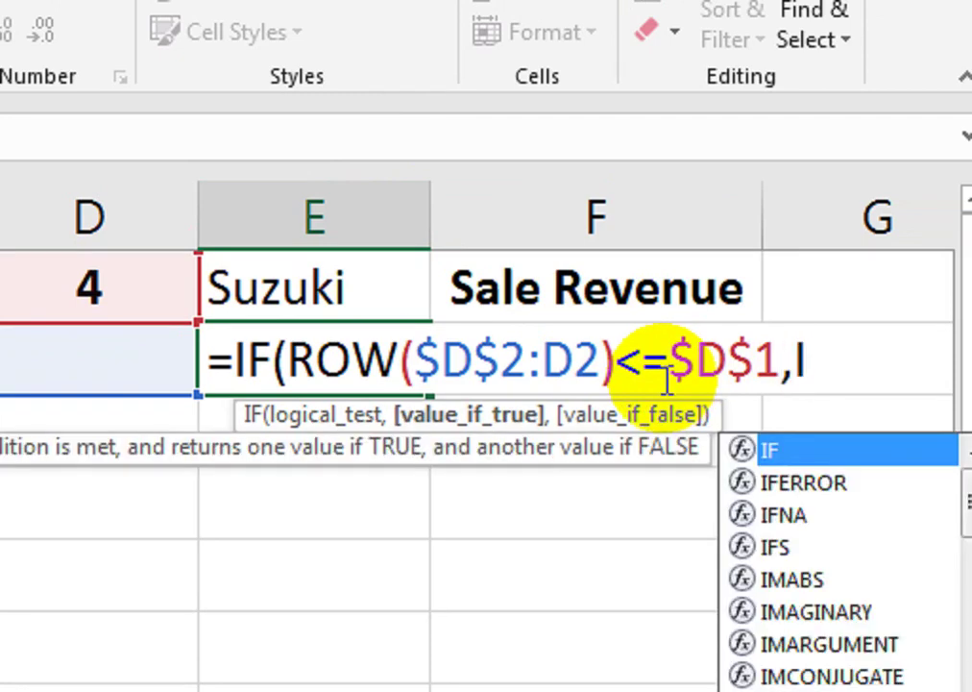
pyautogui.write('N')
pyautogui.press('Tab')
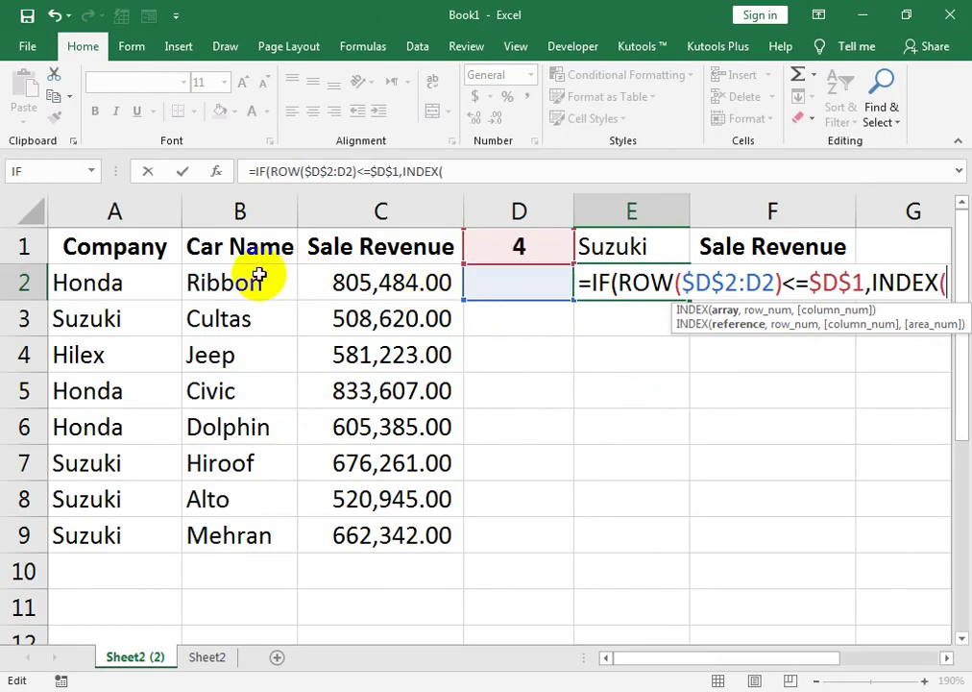
# Give INDEX the absolute car-name range $B$2:$B$9, then insert AGGREGATE
pyautogui.moveTo(255, 278); pyautogui.dragTo(230, 391)
pyautogui.click(238, 531)
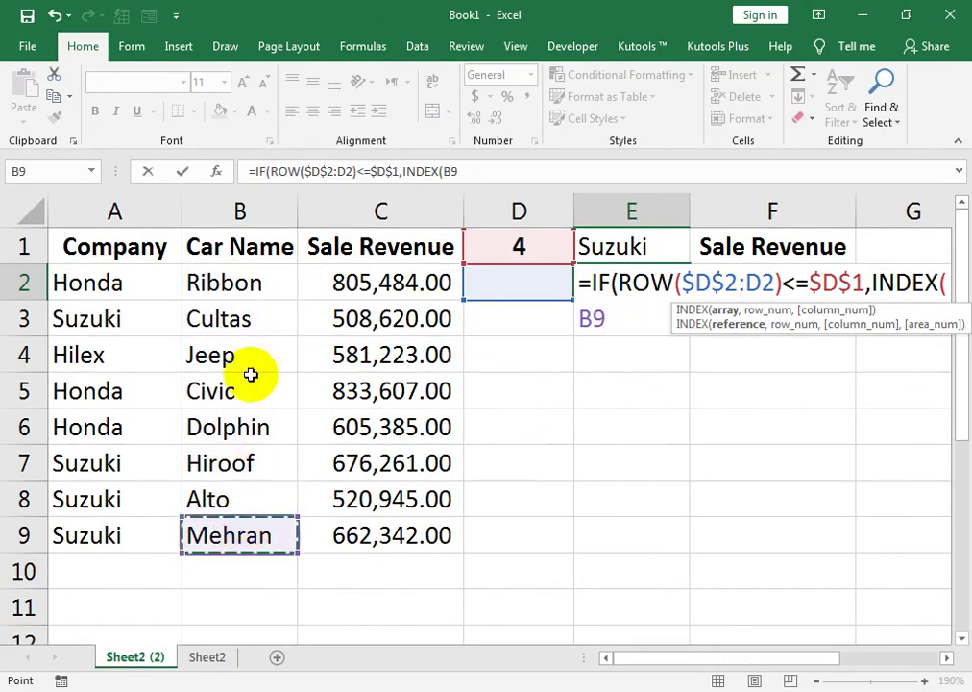
pyautogui.moveTo(246, 283)
pyautogui.mouseDown()
pyautogui.moveTo(231, 459)
pyautogui.moveTo(243, 533)
pyautogui.mouseUp()
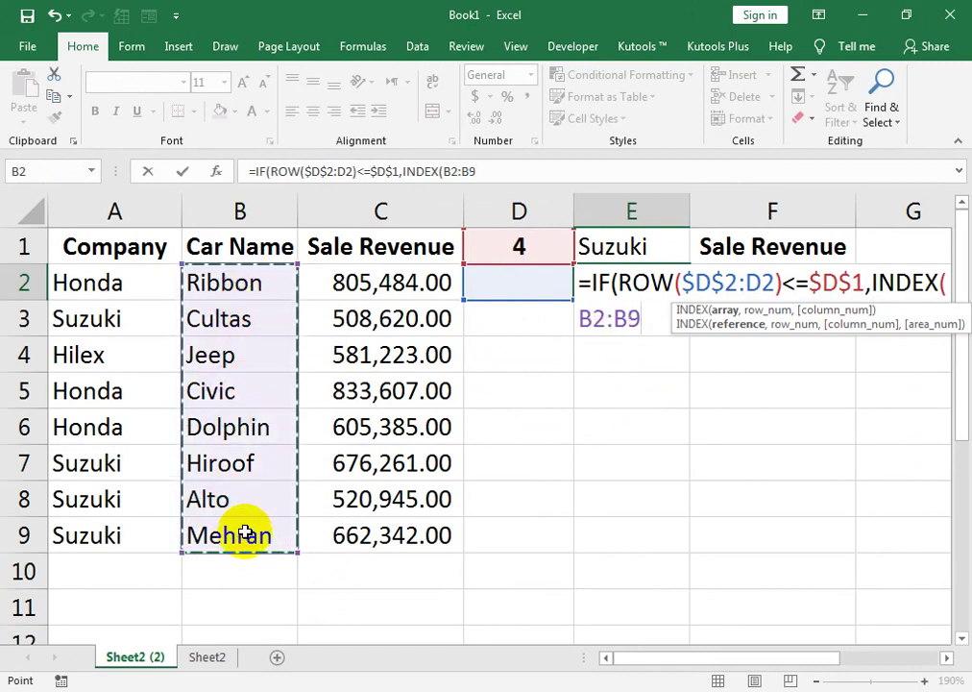
pyautogui.press('F4')
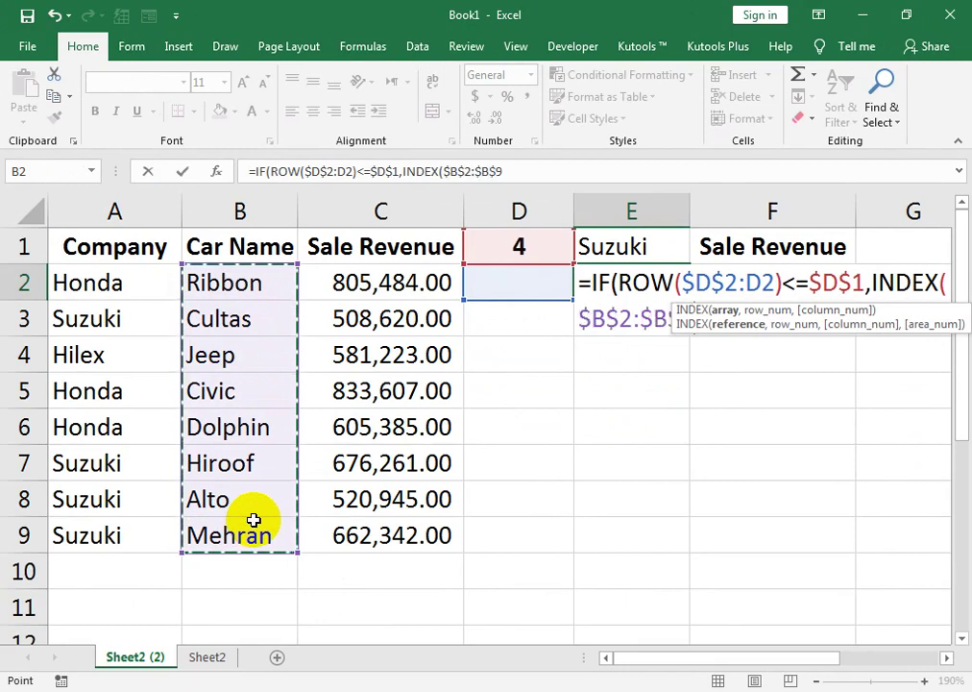
pyautogui.write(',')
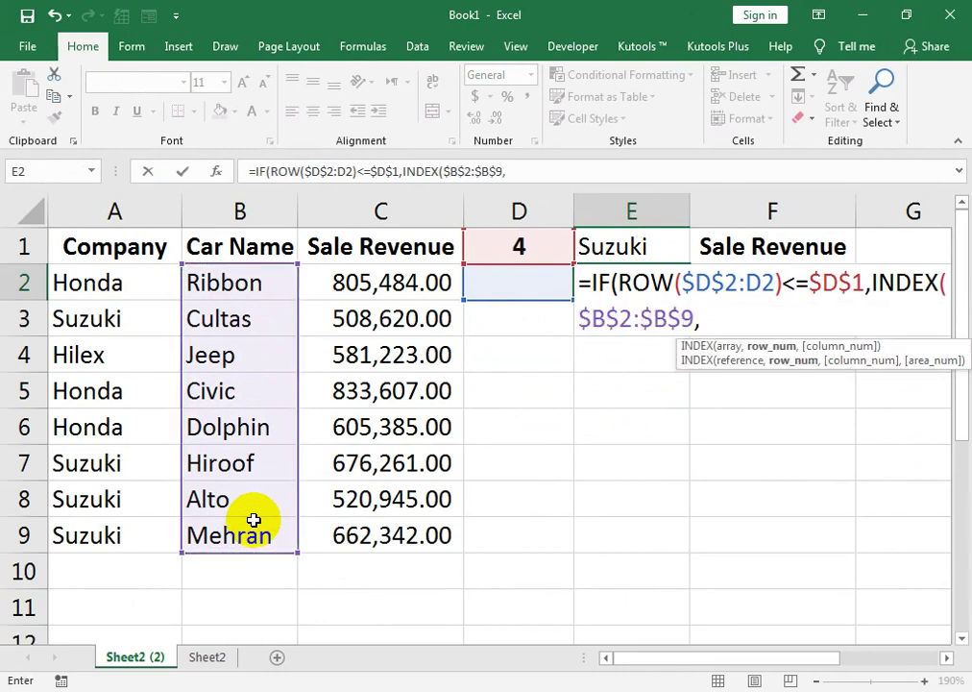
pyautogui.write('AG')
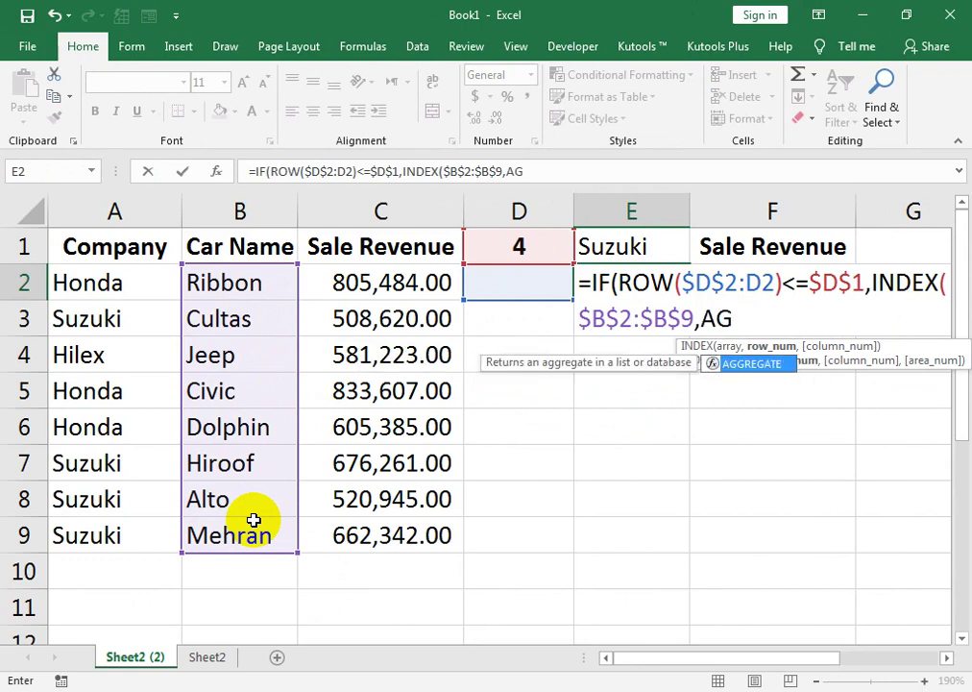
pyautogui.press('Tab')
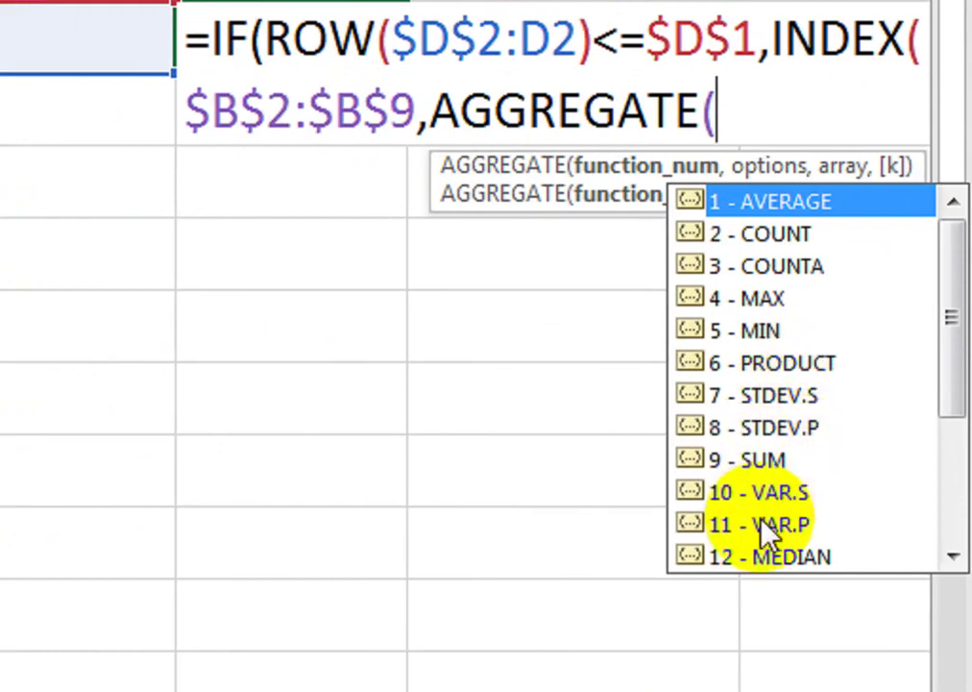
# Set AGGREGATE to function 15 (SMALL) and option 3 to ignore errors
pyautogui.moveTo(958, 348); pyautogui.dragTo(955, 434)
pyautogui.click(780, 521)
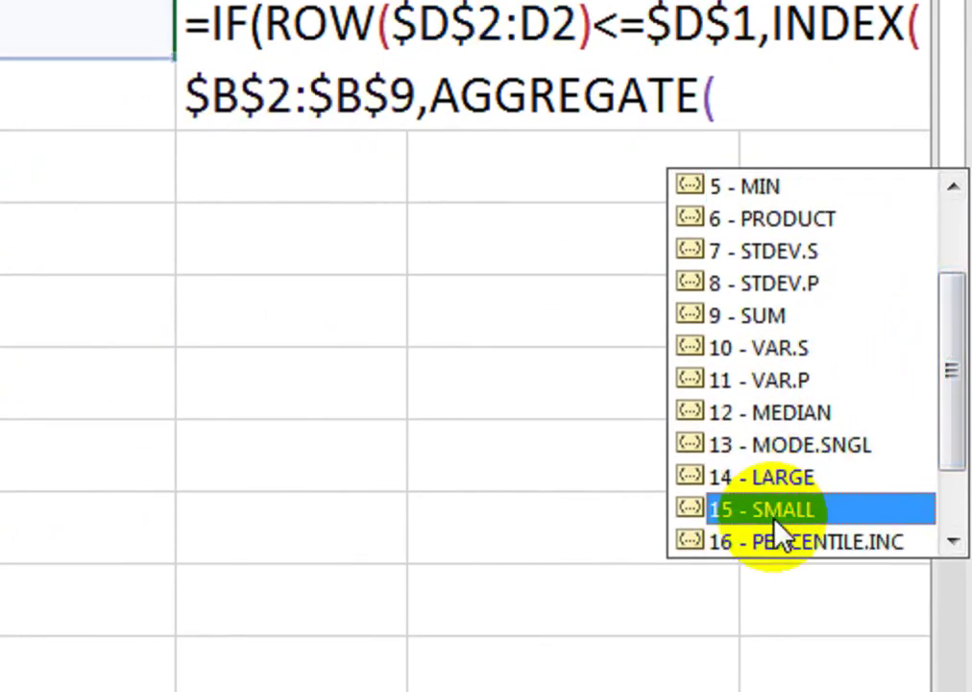
pyautogui.doubleClick(781, 524)
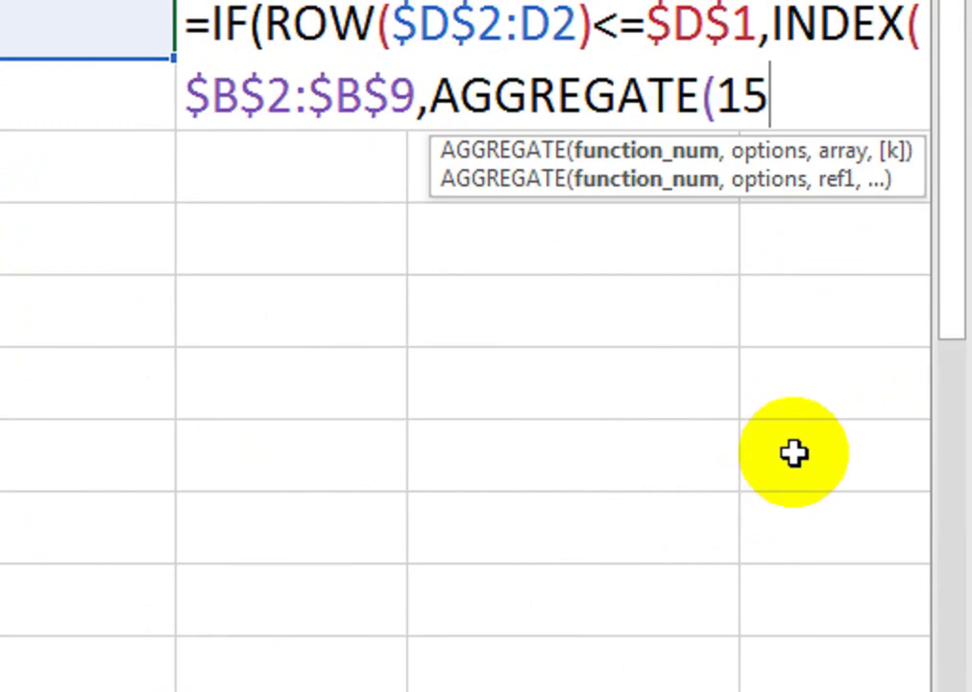
pyautogui.write(',')
pyautogui.doubleClick(428, 284)
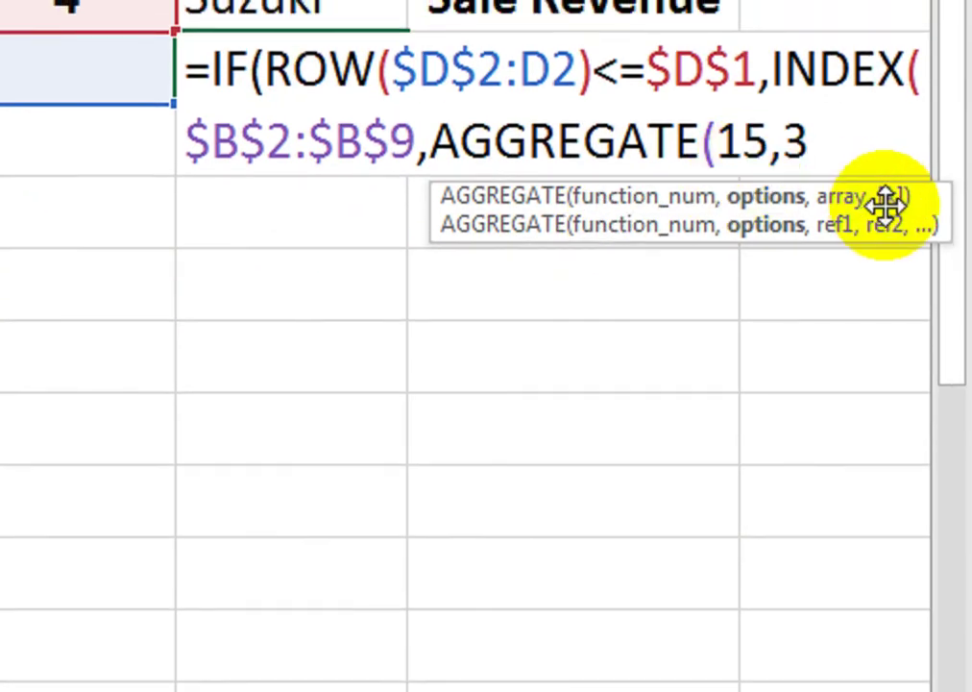
pyautogui.write(',(')
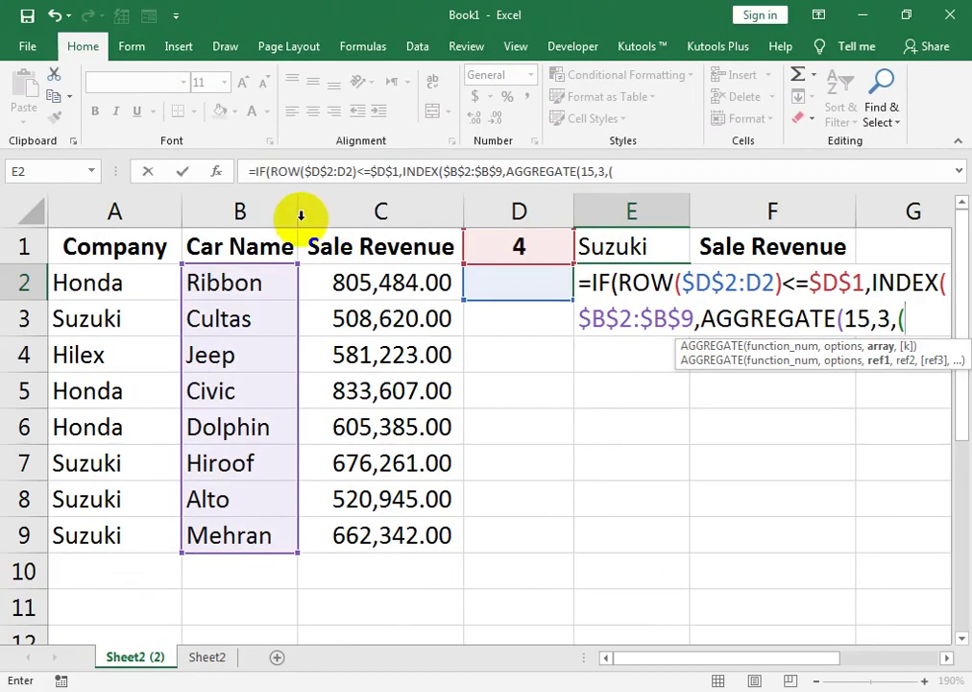
# Add the absolute range $A$2:$A$9 with $E$1, then a second $A$2:$A$9 divisor
pyautogui.moveTo(113, 289); pyautogui.dragTo(110, 524)
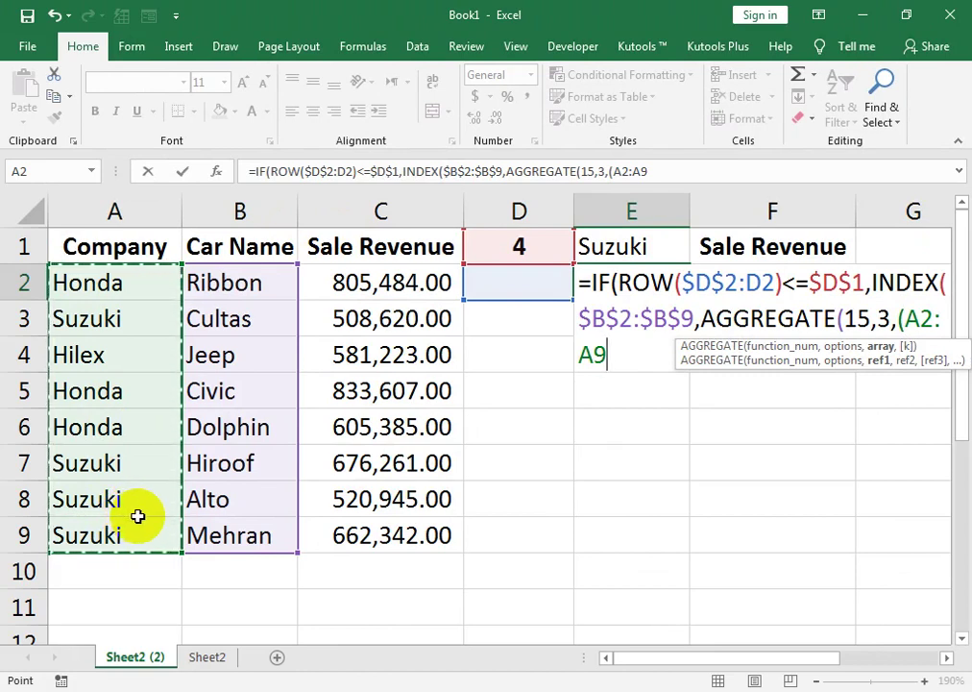
pyautogui.press('F4')
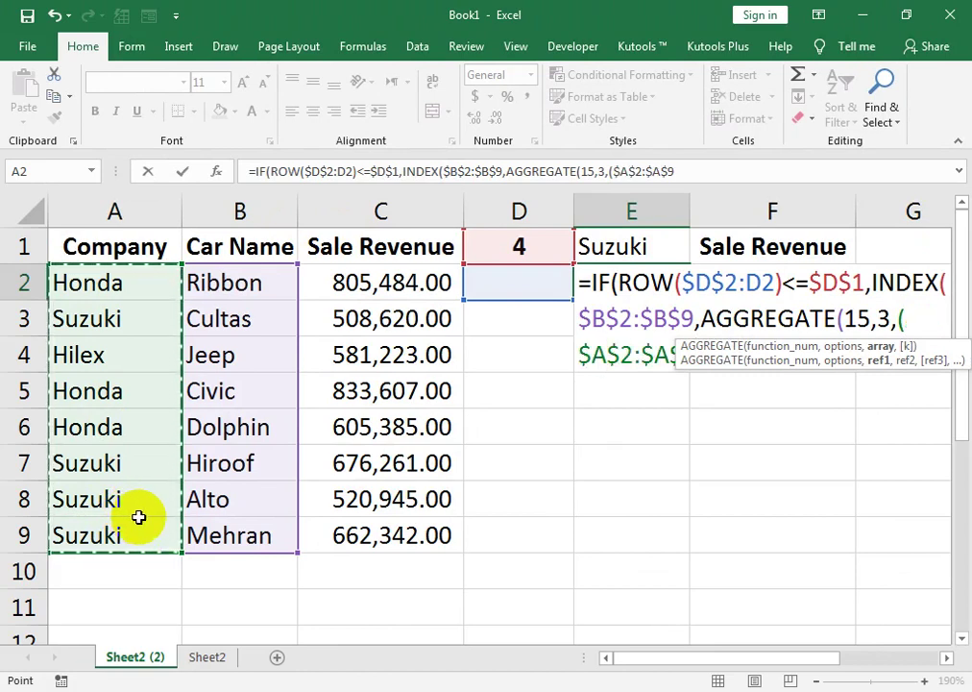
pyautogui.write(',')
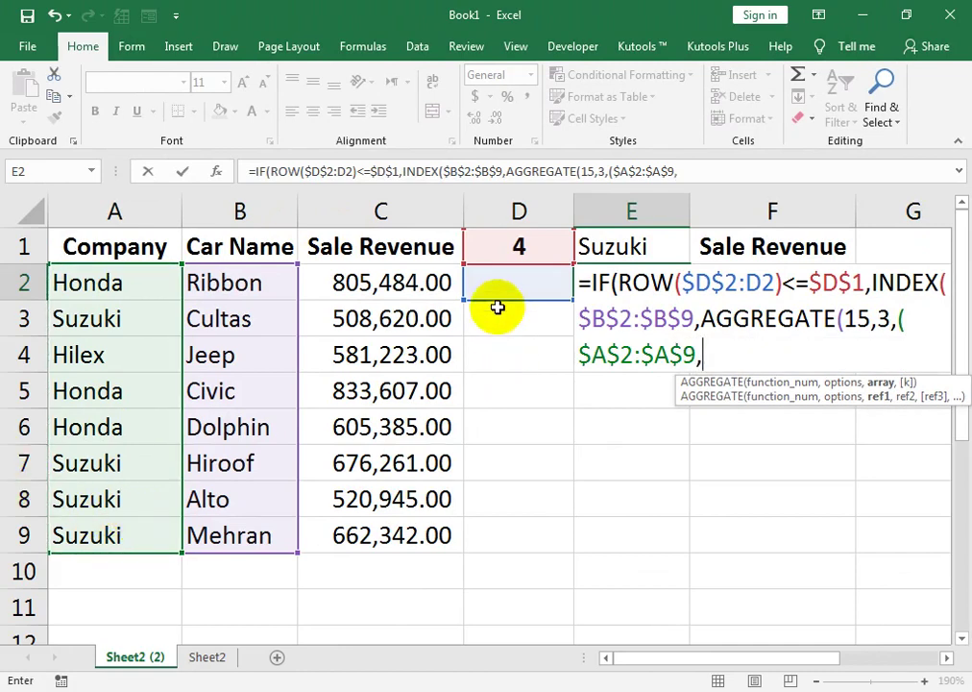
pyautogui.click(615, 248)
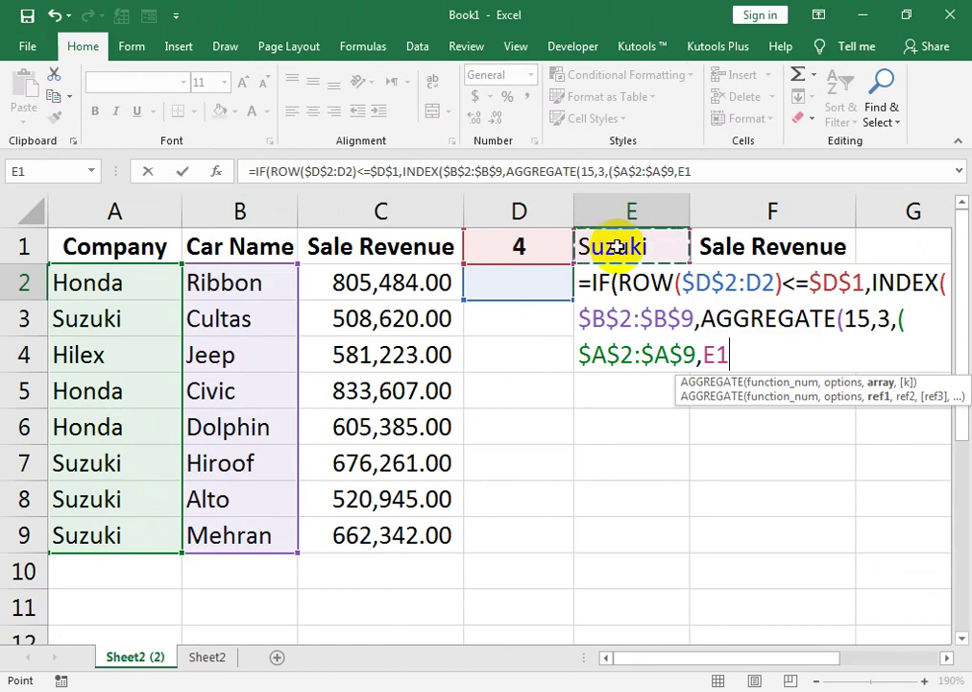
pyautogui.press('F4')
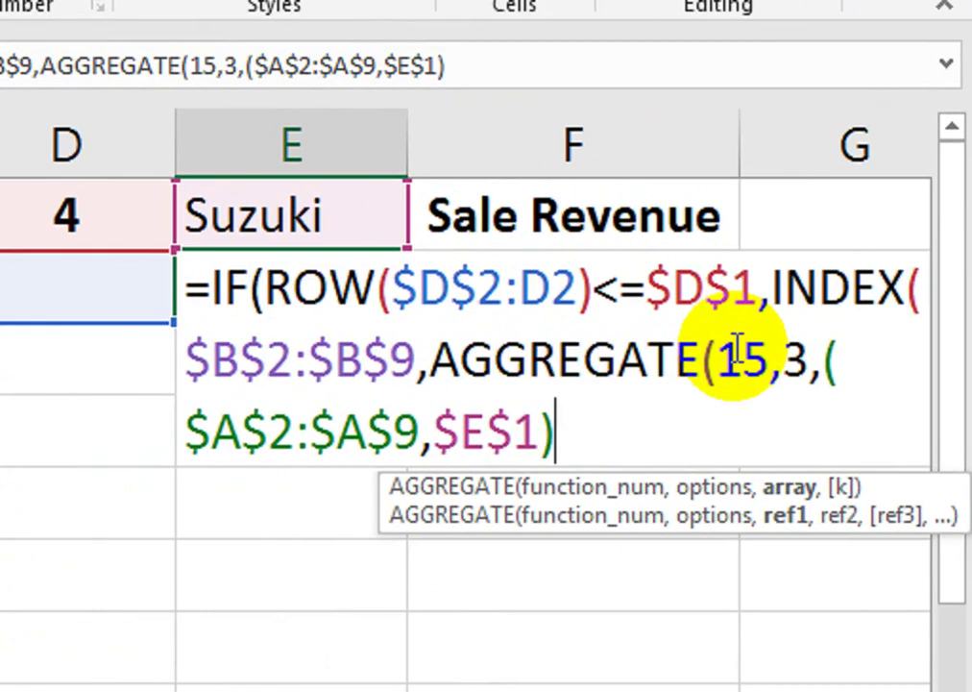
pyautogui.write('(')
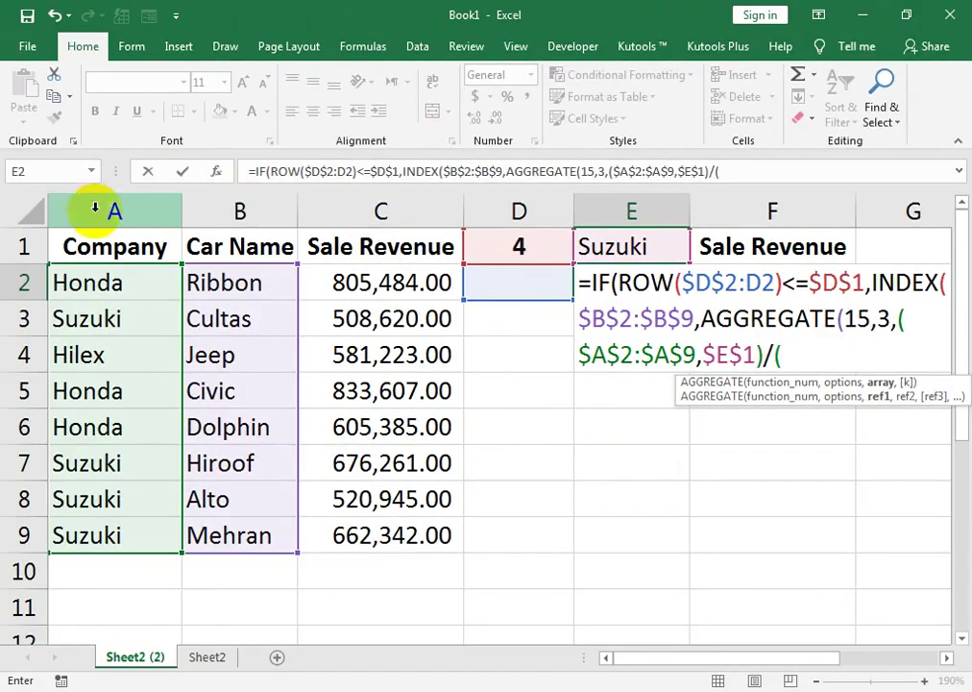
pyautogui.moveTo(120, 282); pyautogui.dragTo(109, 518)
pyautogui.click(108, 519)
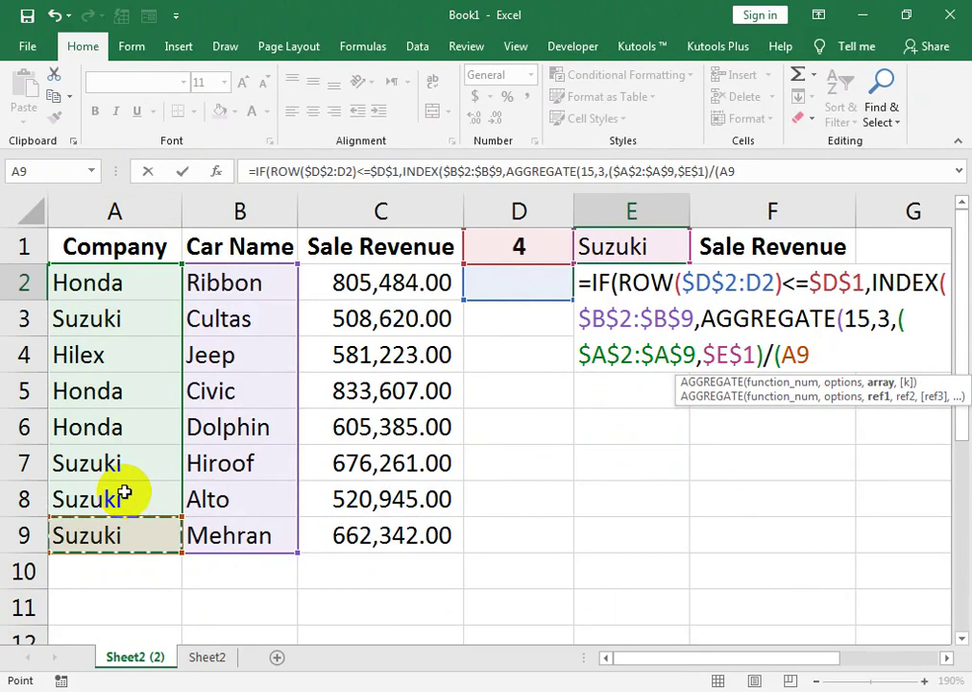
pyautogui.press('F4')
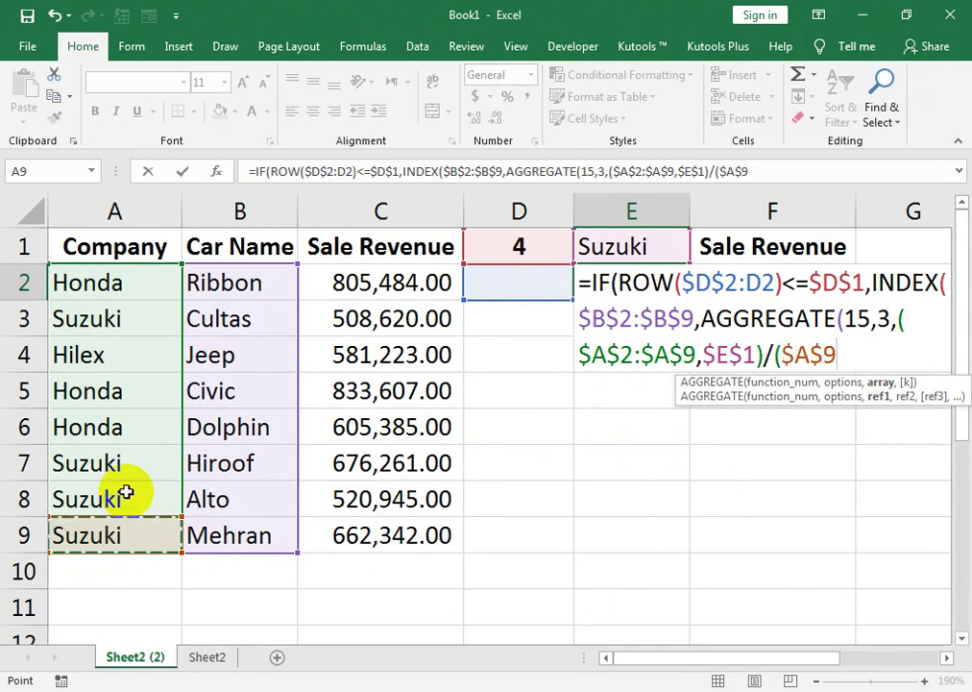
pyautogui.press('BackSpace')
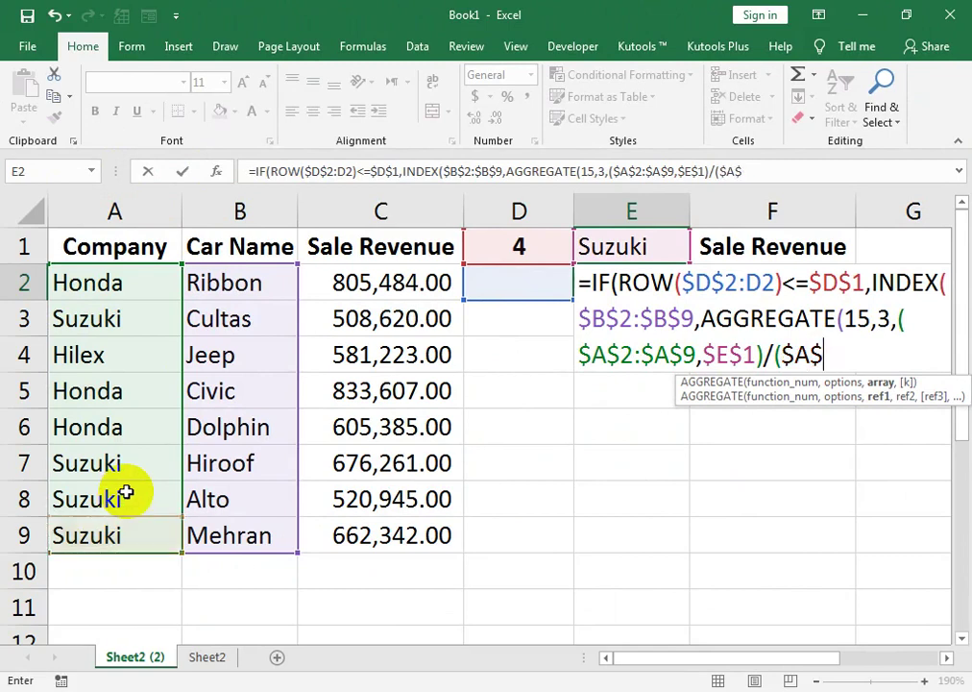
pyautogui.moveTo(120, 279); pyautogui.dragTo(93, 533)
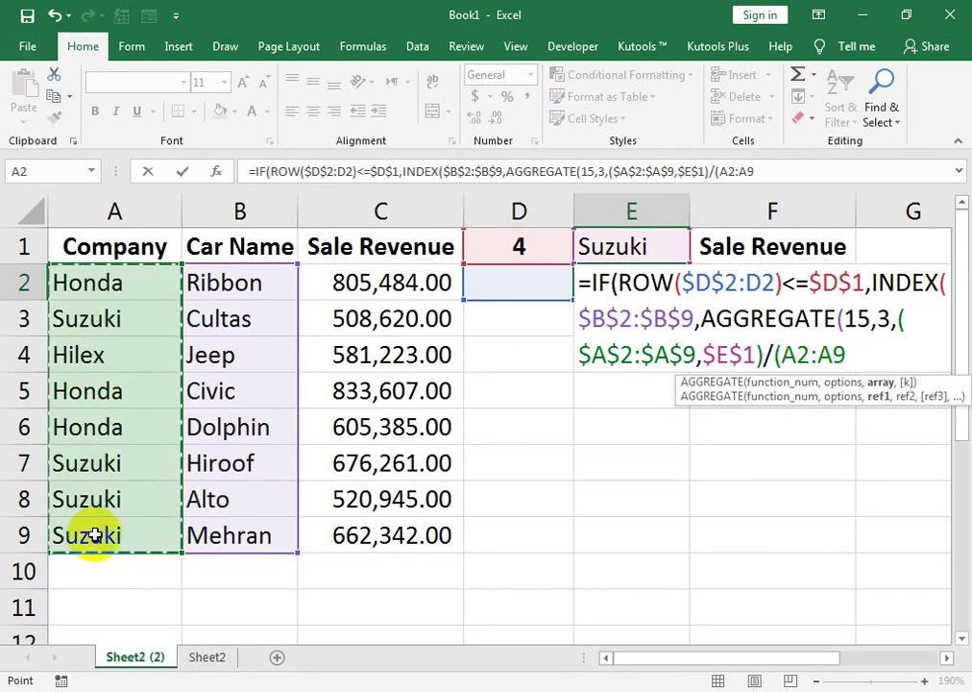
pyautogui.press('F4')
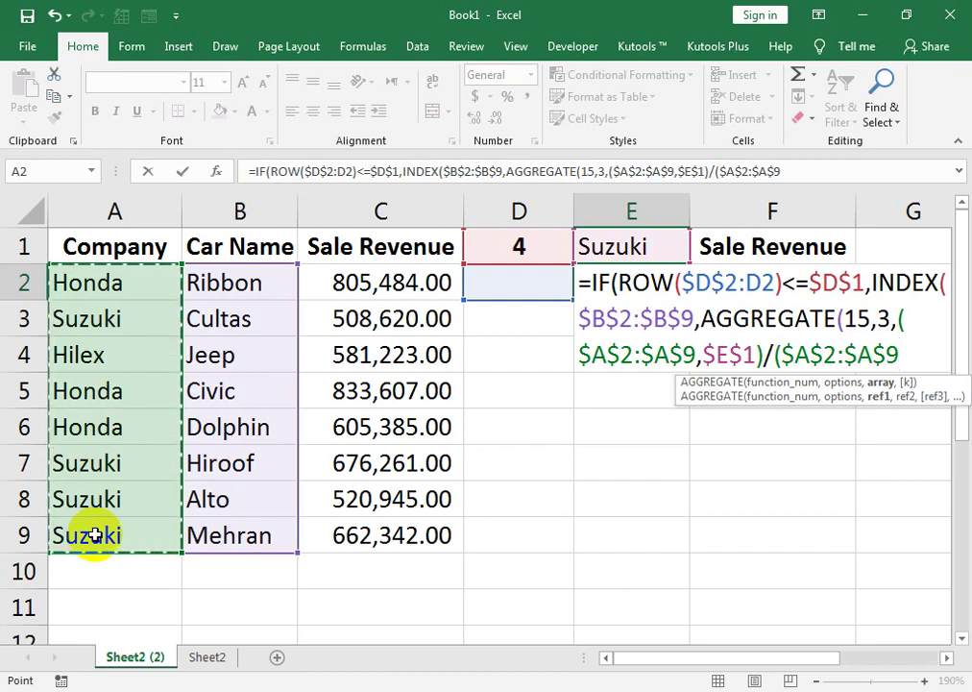
# Complete the divisor as =$E$1, removing the stray comma, and append )*(
pyautogui.write(',')
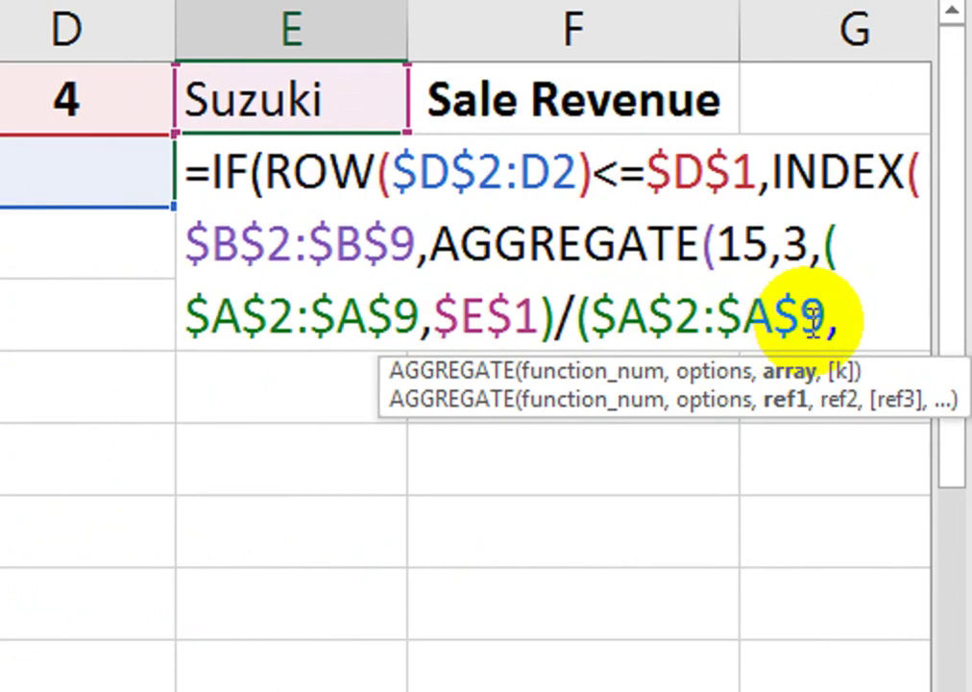
pyautogui.press('BackSpace')
pyautogui.write('=')
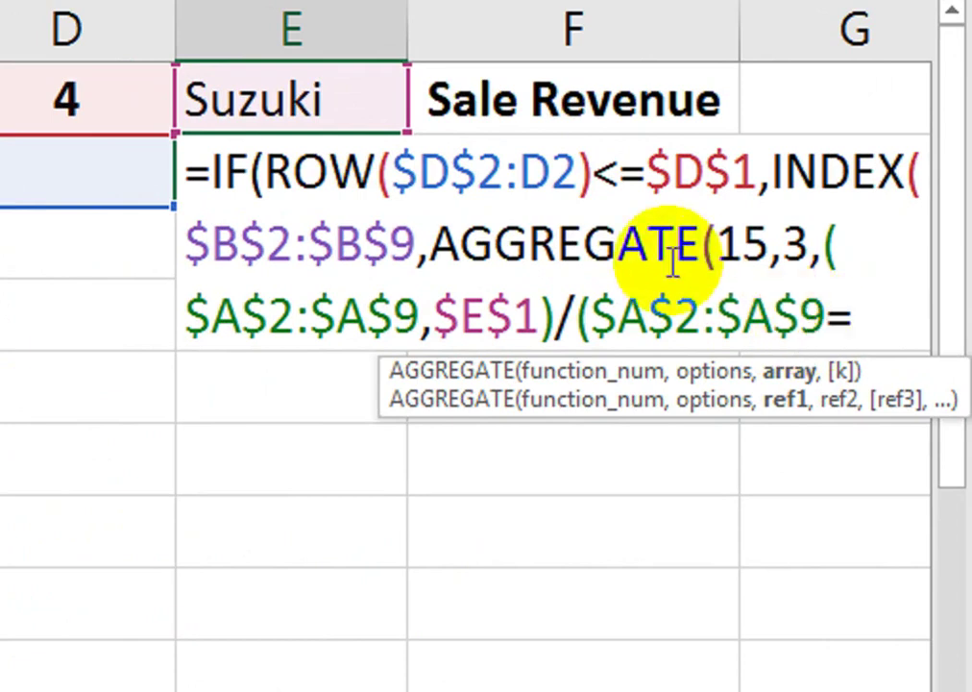
pyautogui.click(362, 91)
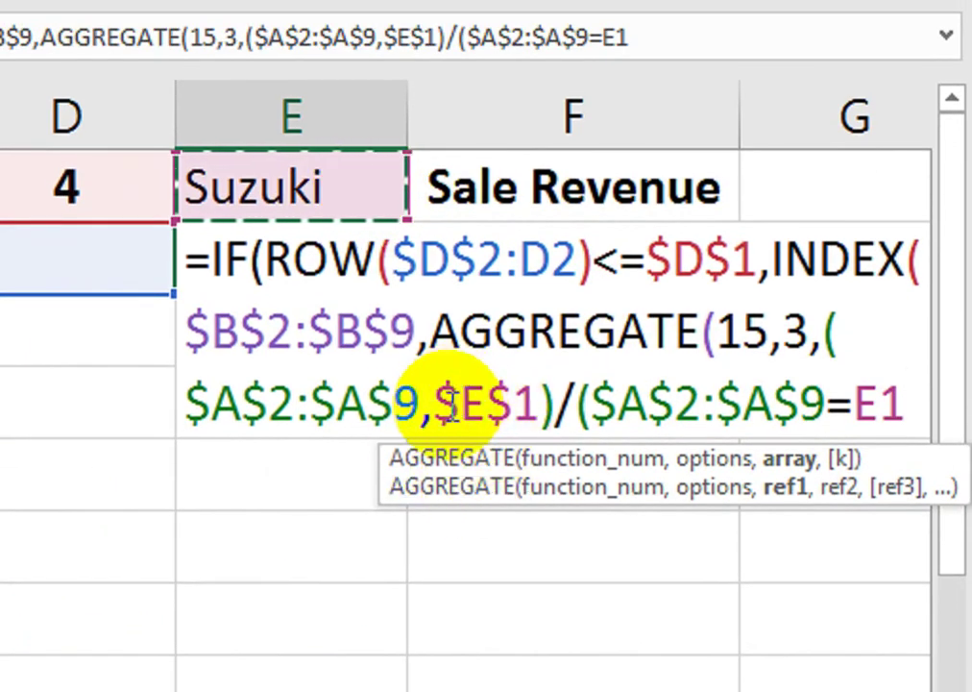
pyautogui.click(459, 403)
pyautogui.click(438, 404)
pyautogui.press('BackSpace')
pyautogui.write('=')
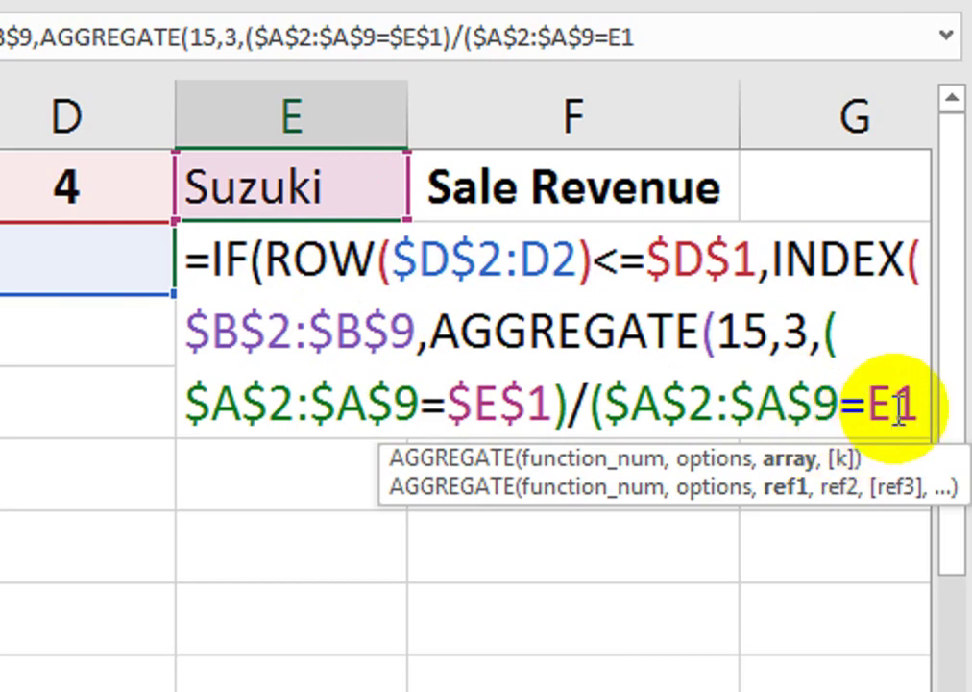
pyautogui.moveTo(917, 403); pyautogui.dragTo(868, 403)
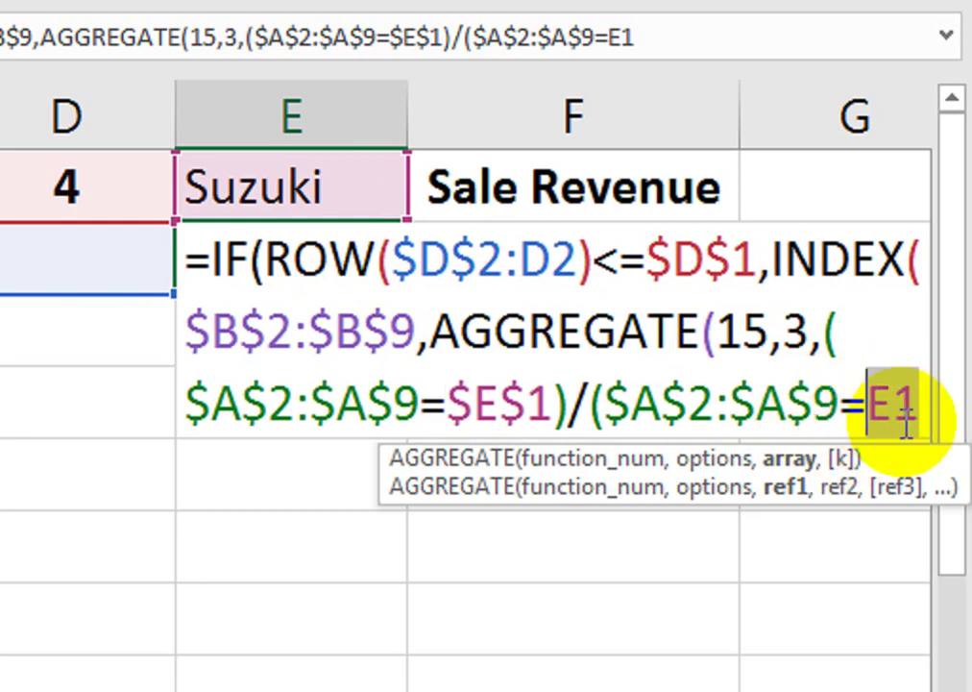
pyautogui.press('F4')
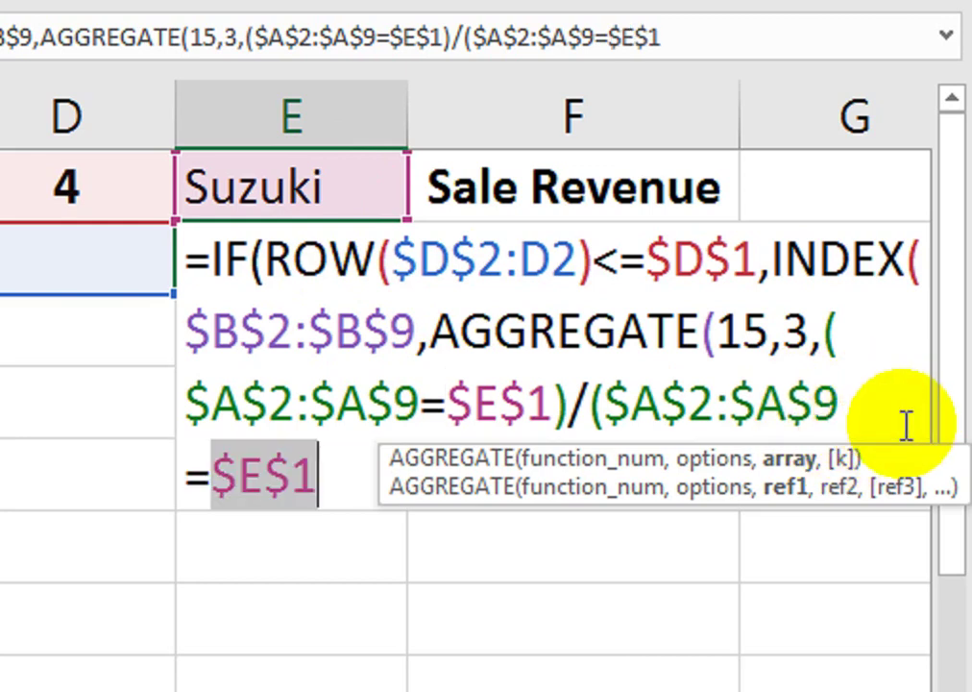
pyautogui.click(352, 450)
pyautogui.write(')')
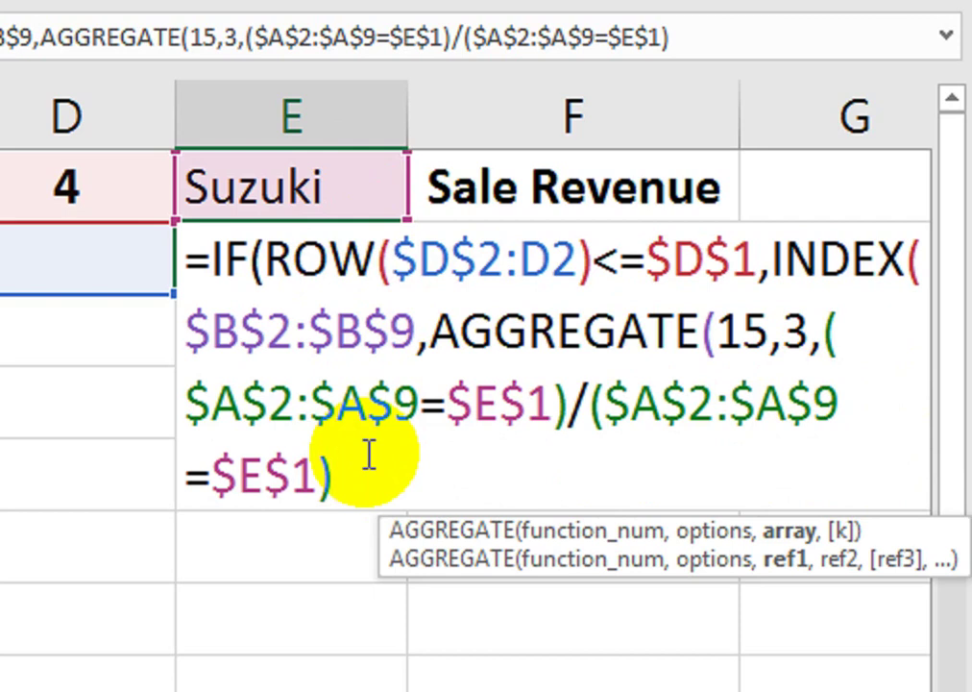
pyautogui.write('*')
pyautogui.write('(')
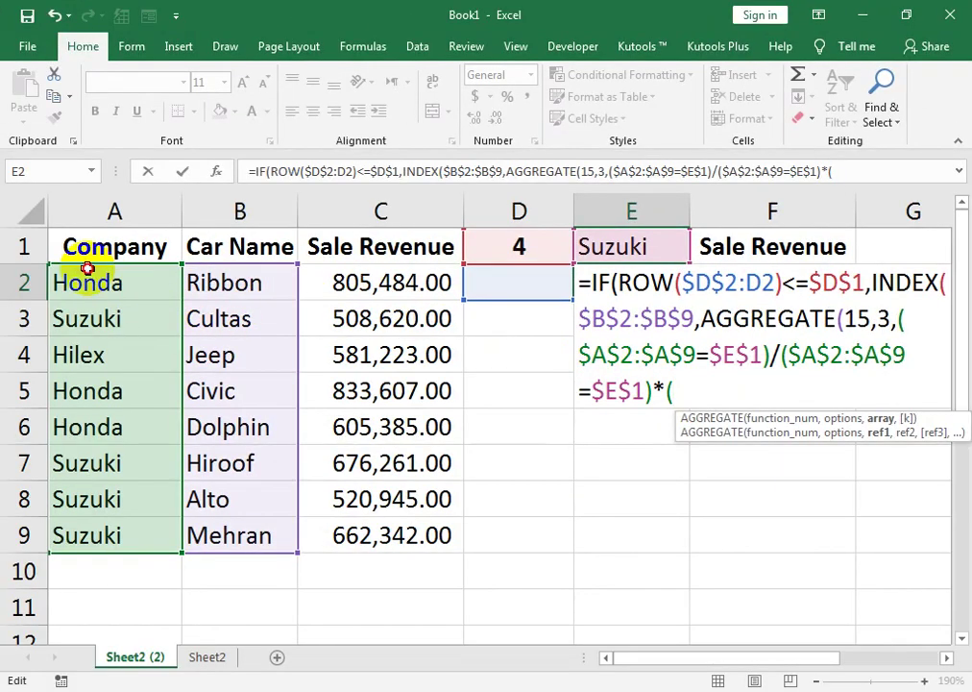
# Extend the E2 formula with *($A$2:$A$9)-ROW($A$1) and begin a ROWS( term
pyautogui.moveTo(85, 280); pyautogui.dragTo(90, 534)
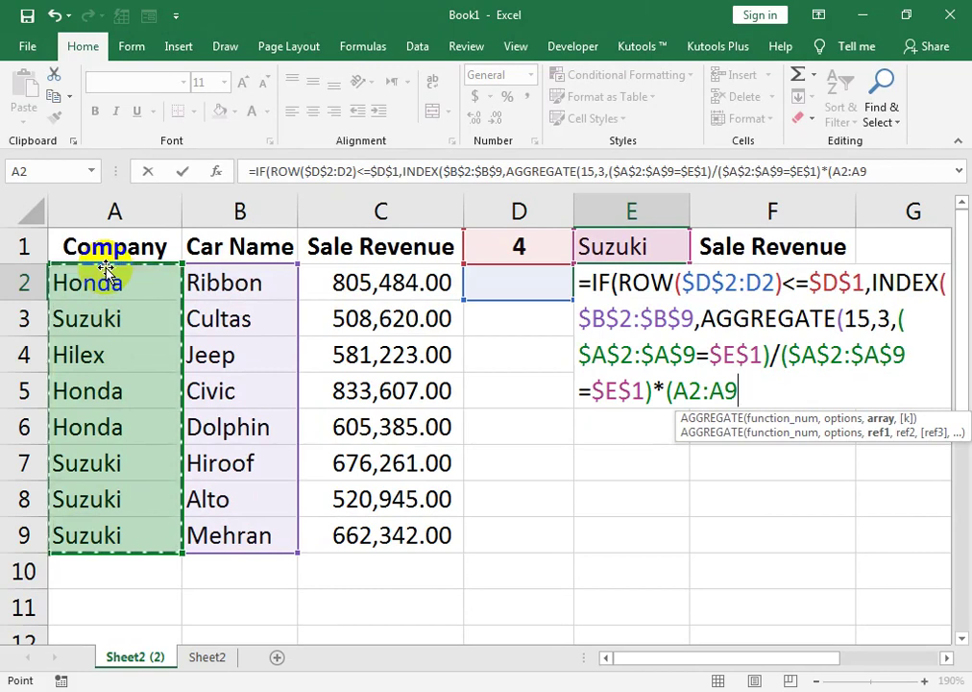
pyautogui.press('F4')
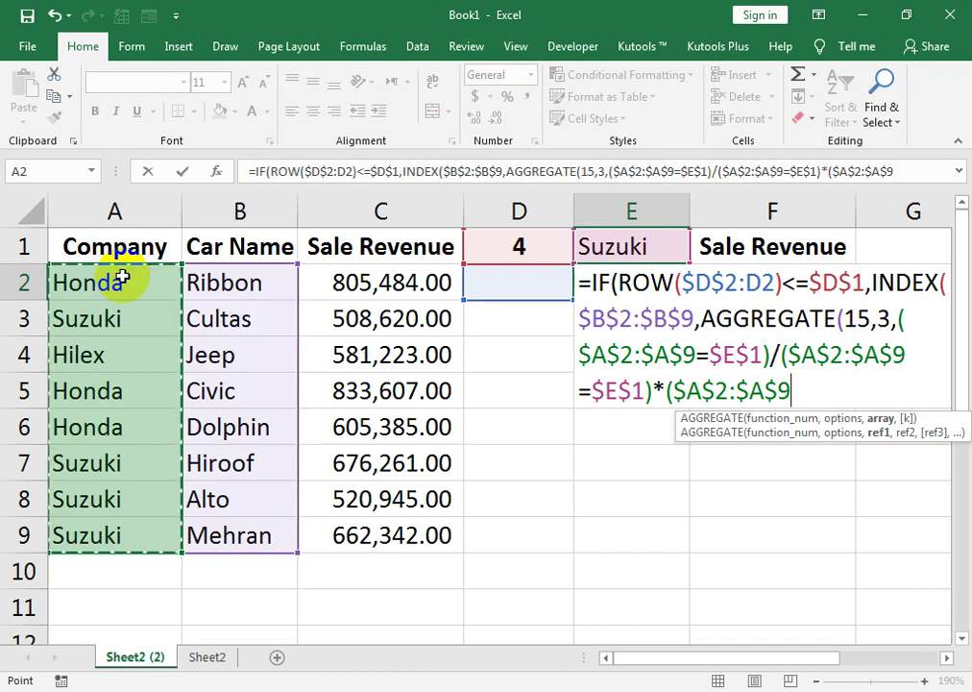
pyautogui.write(')-')
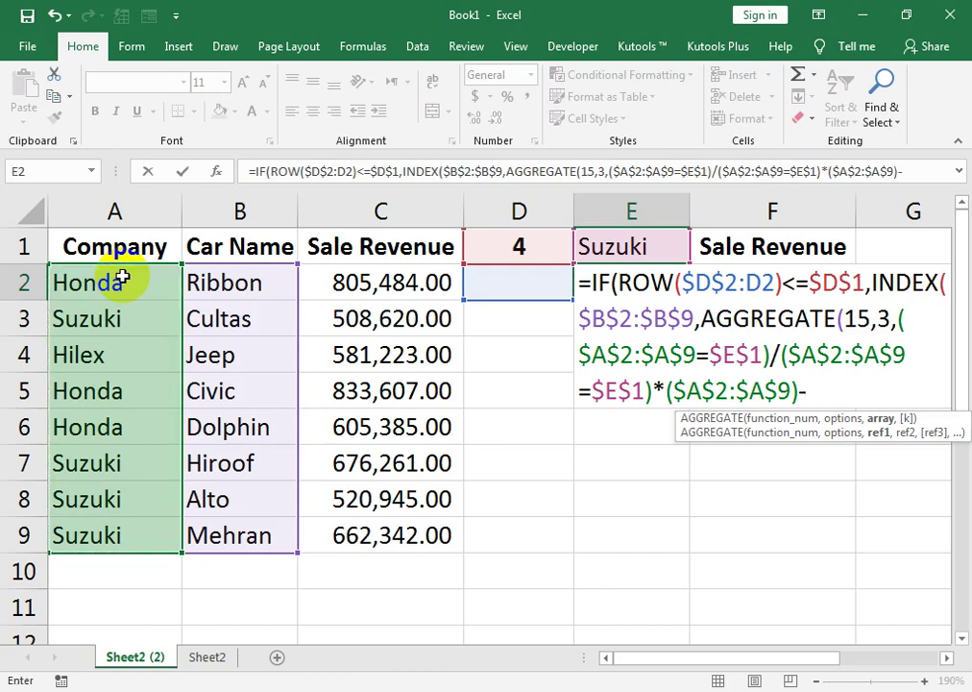
pyautogui.write('R')
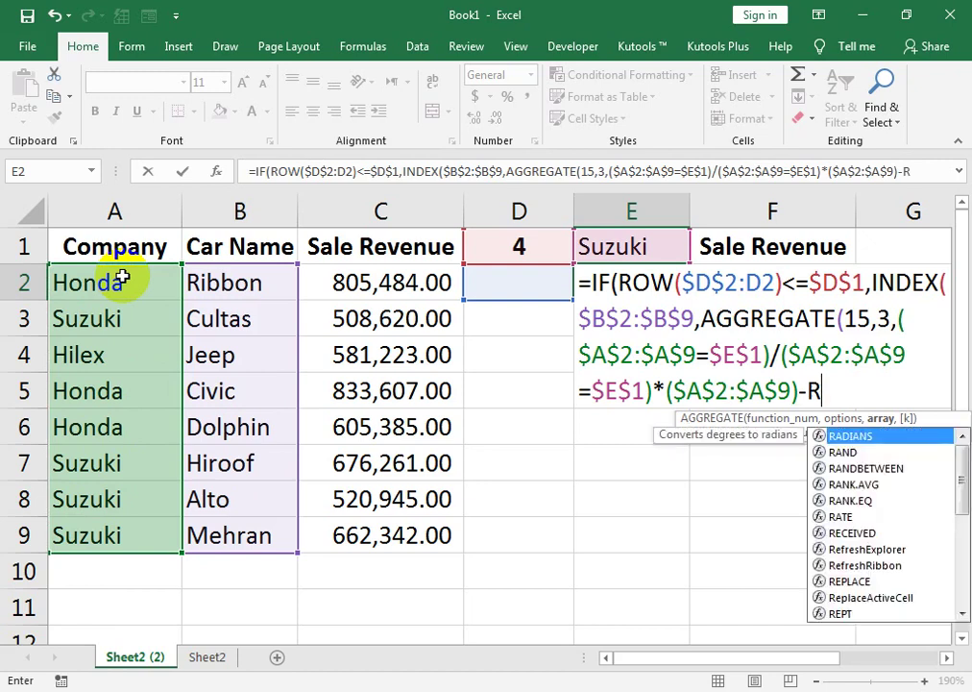
pyautogui.write('OW(')
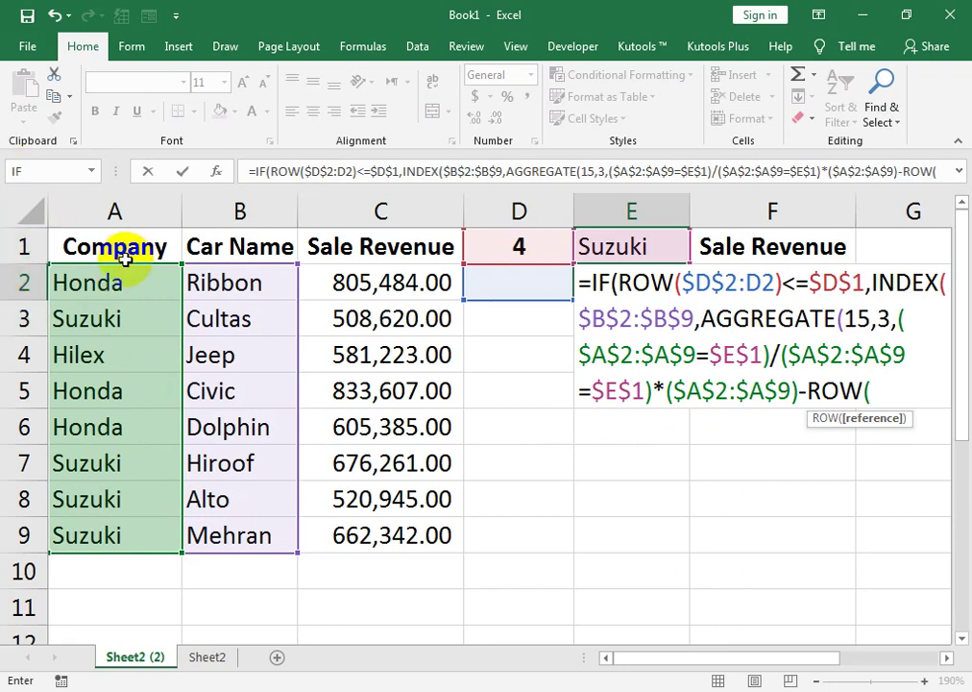
pyautogui.click(109, 240)
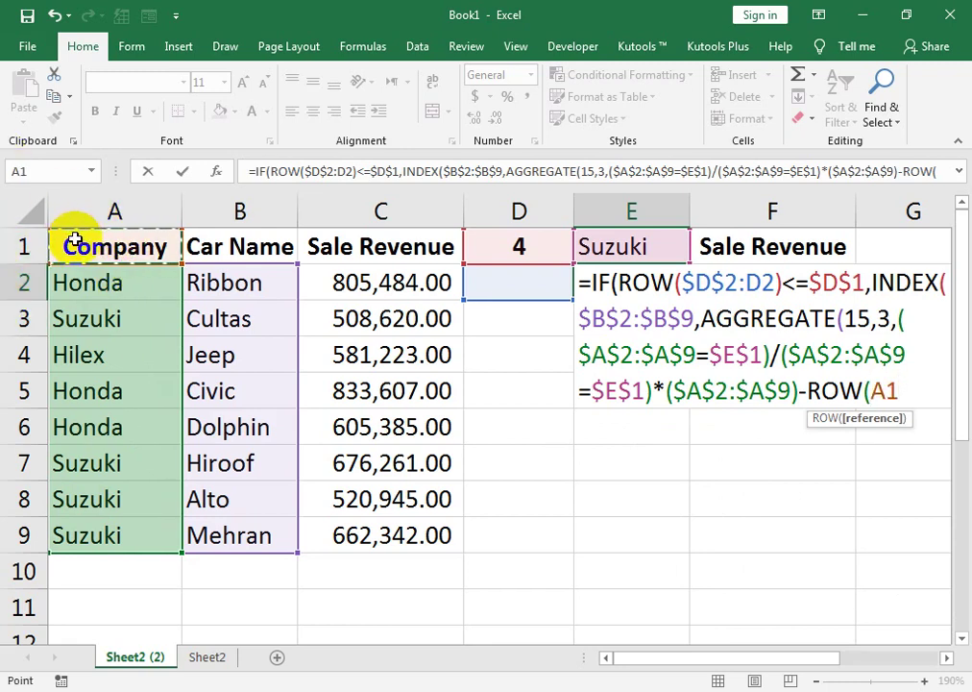
pyautogui.press('F4')
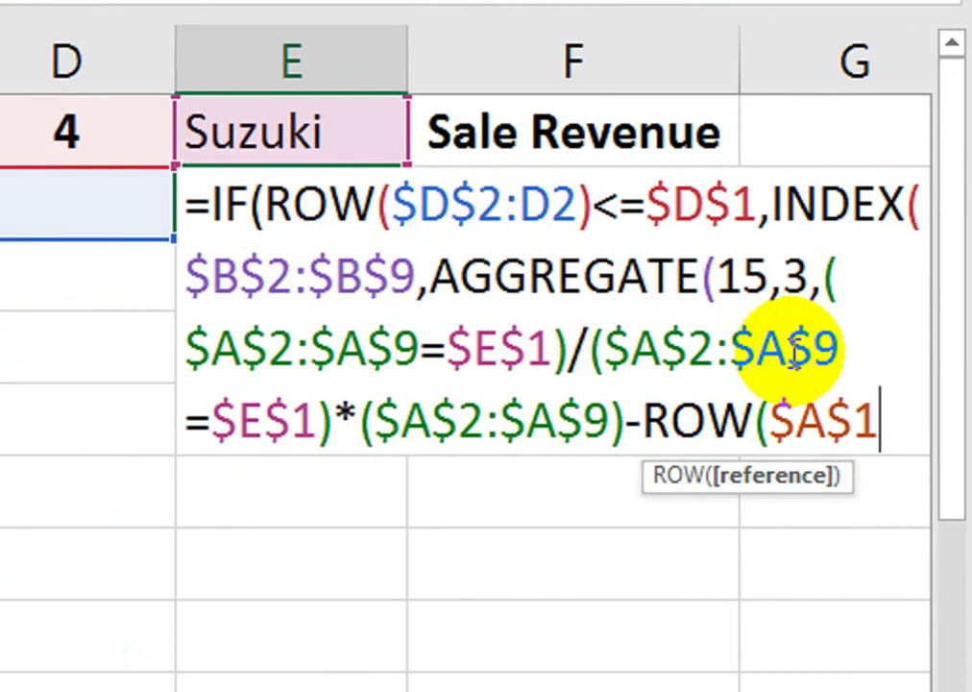
pyautogui.write(')')
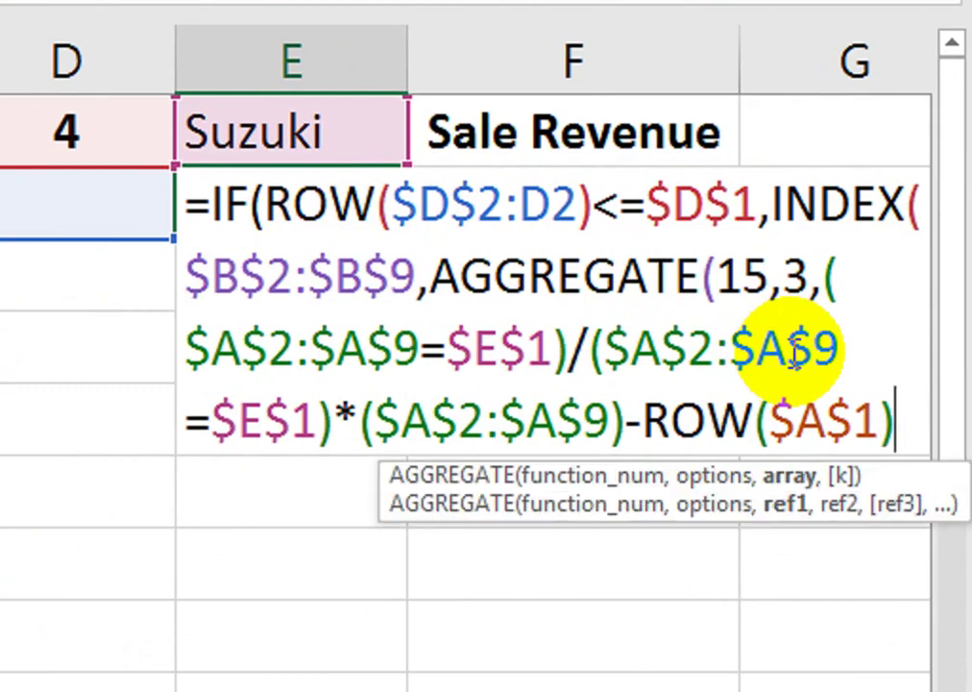
pyautogui.write(',')
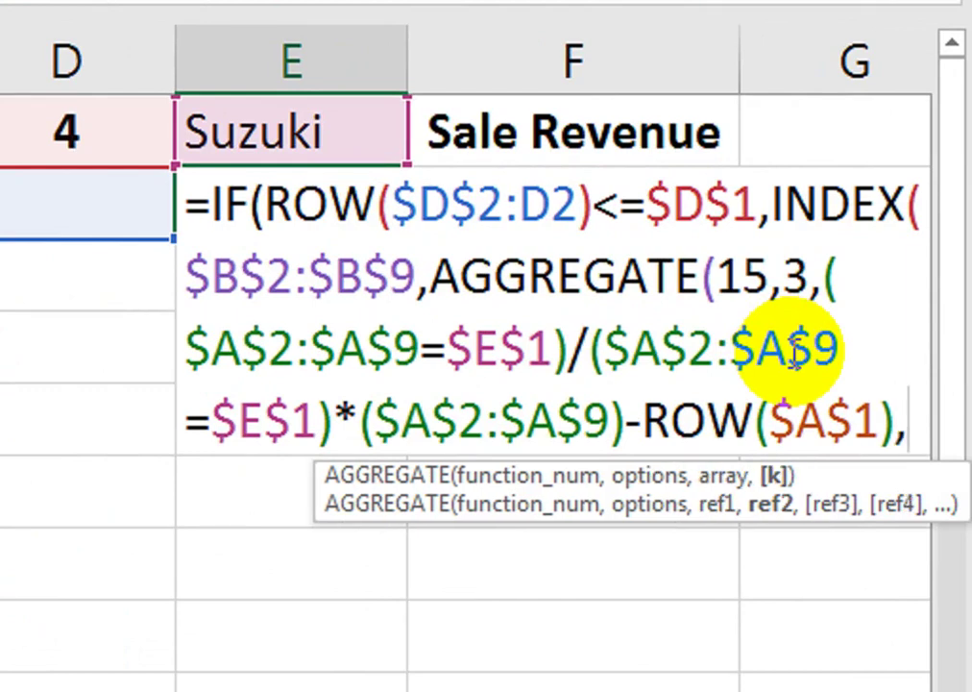
pyautogui.write('ROWS')
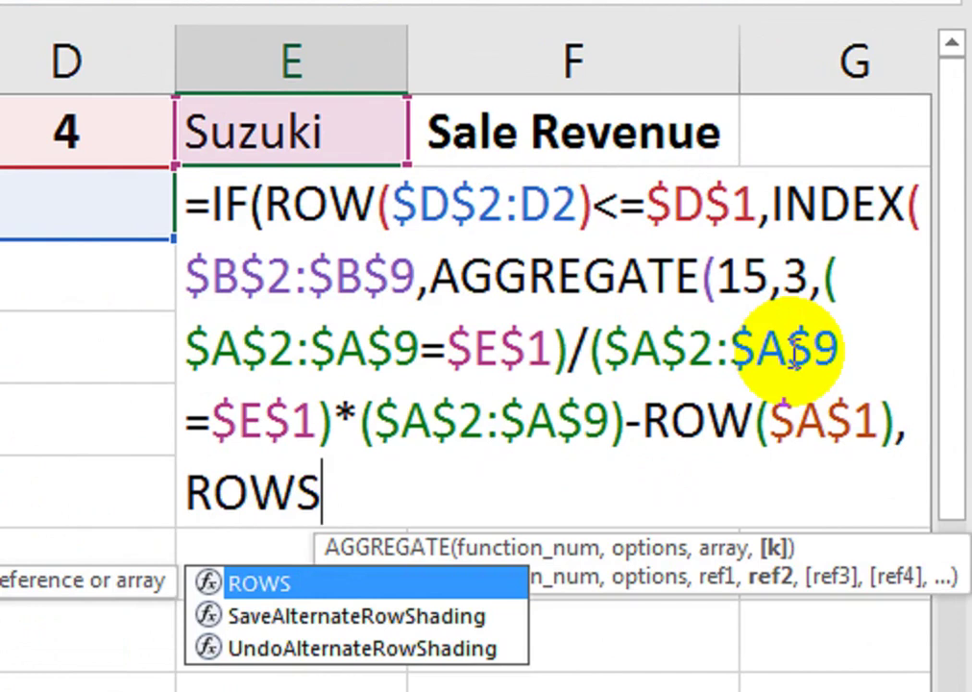
pyautogui.write('(')
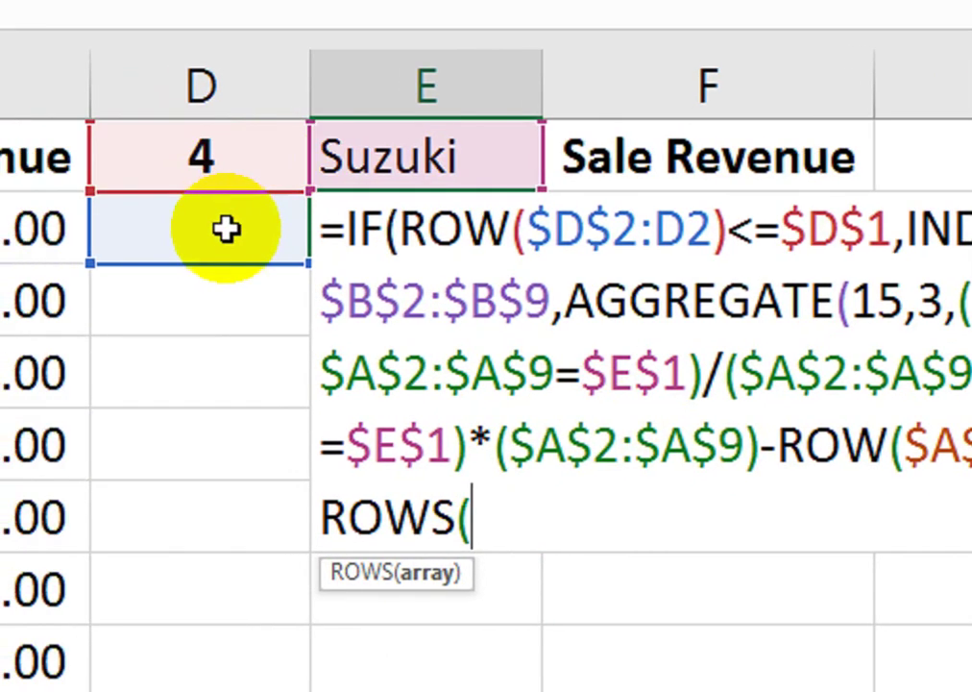
# Add the expanding range $D$2:D2 inside the ROWS term
pyautogui.click(83, 214)
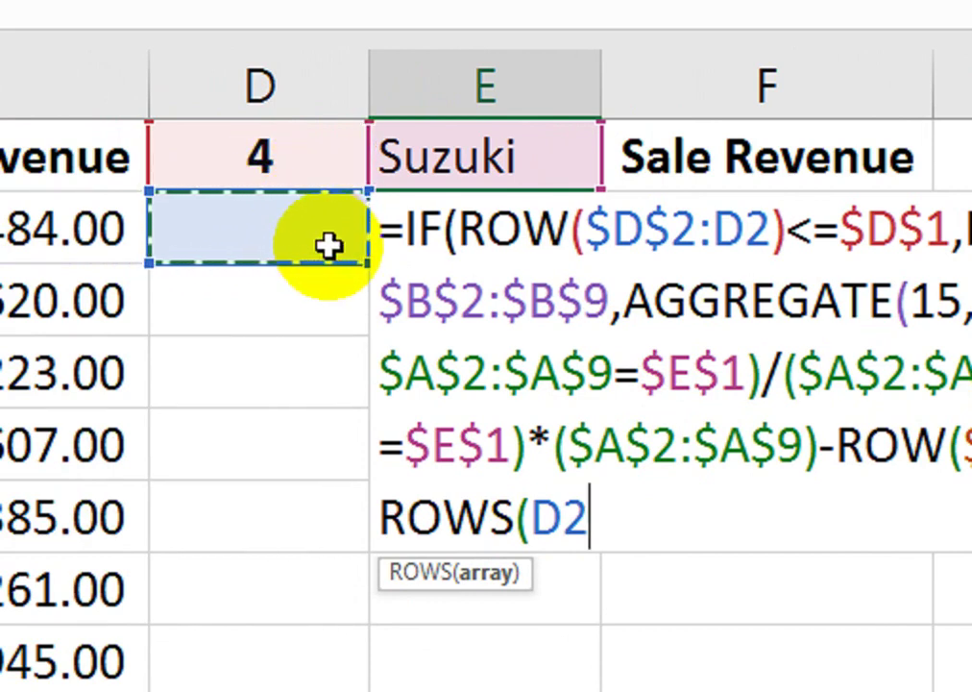
pyautogui.write(':D2')
pyautogui.moveTo(662, 507); pyautogui.dragTo(581, 516)
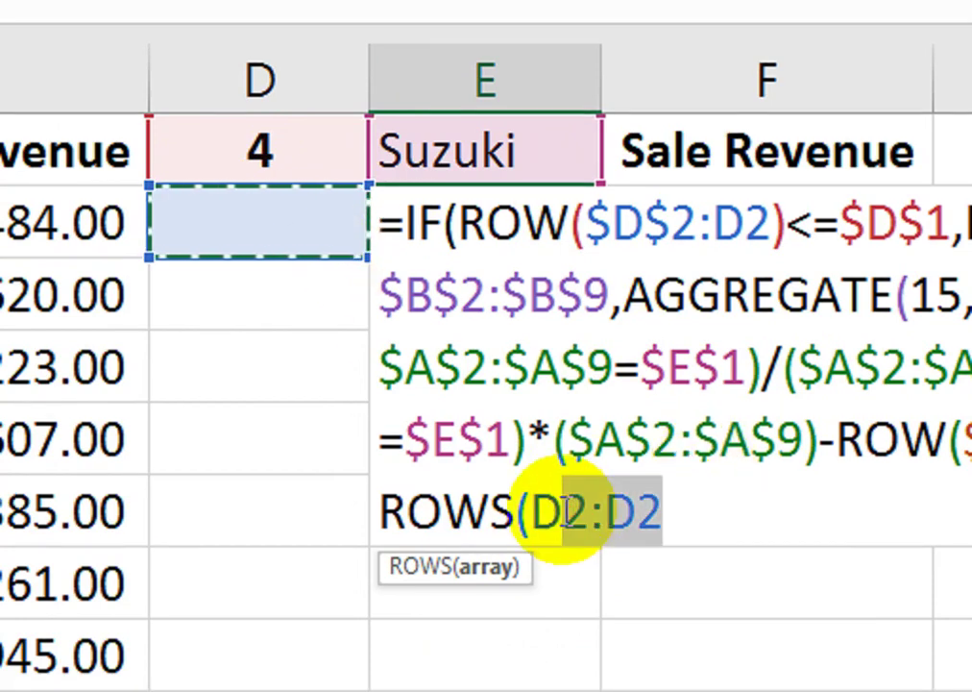
pyautogui.hotkey('ctrl', 'shift', 'Home')
pyautogui.keyDown('shift'); pyautogui.click(560, 512); pyautogui.keyUp('shift')
pyautogui.hotkey('ctrl', 'shift', 'Home')
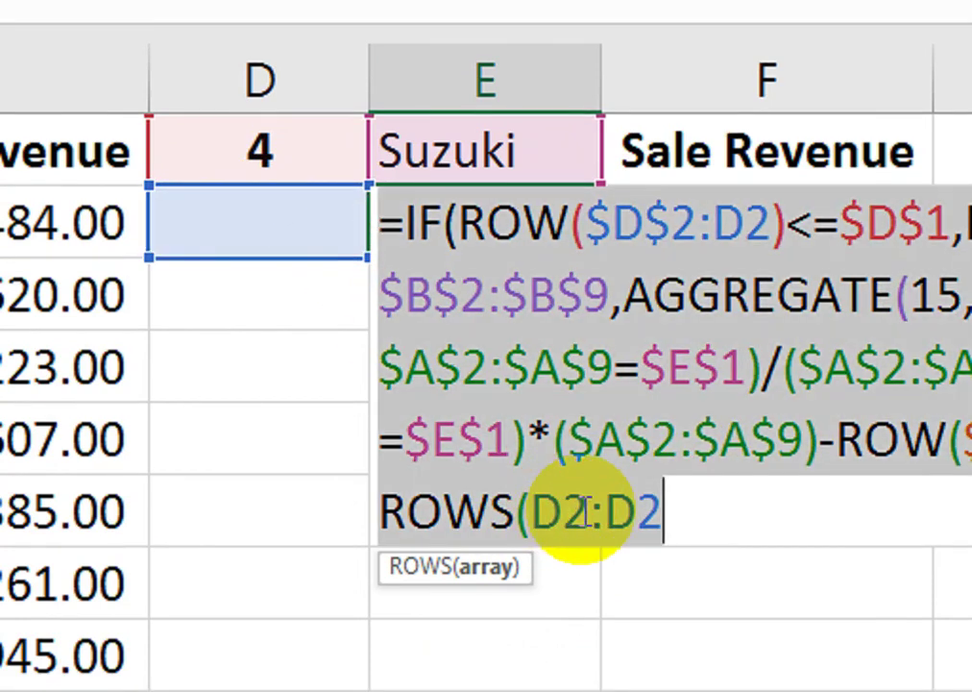
pyautogui.click(590, 516)
pyautogui.hotkey('shift', 'Left')
pyautogui.hotkey('shift', 'Left')
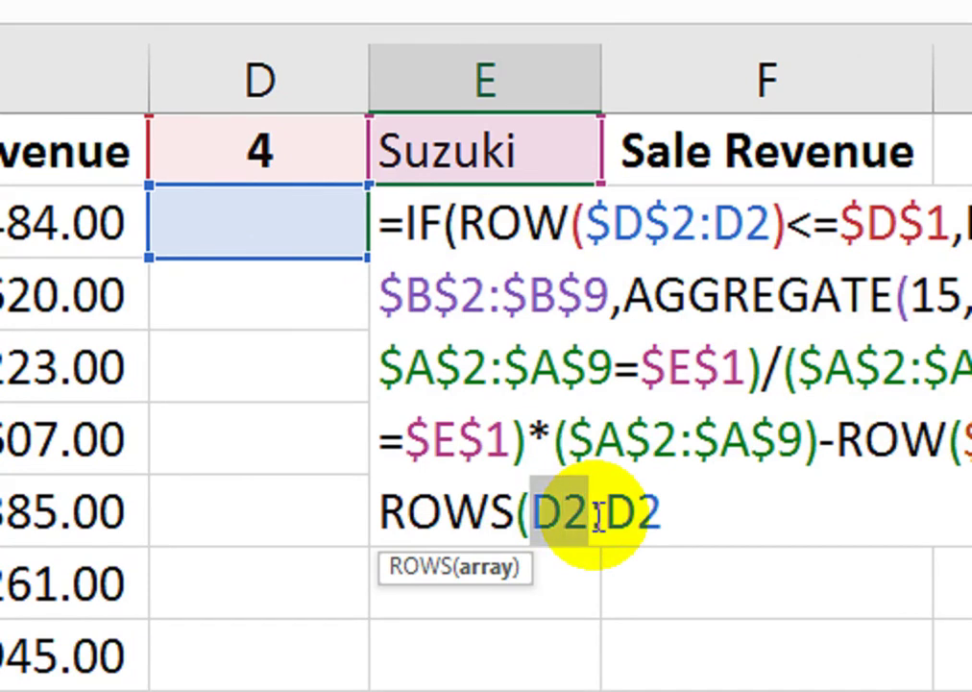
pyautogui.press('F4')
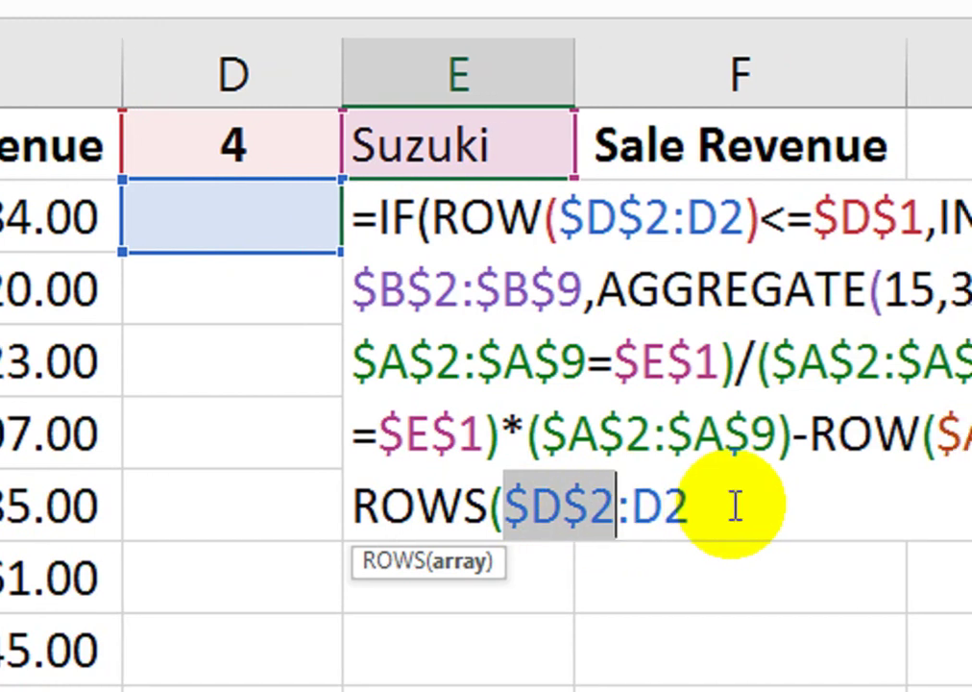
# Close the parentheses, add the empty-text "" fallback, and enter the E2 formula
pyautogui.doubleClick(736, 505)
pyautogui.click(733, 507)
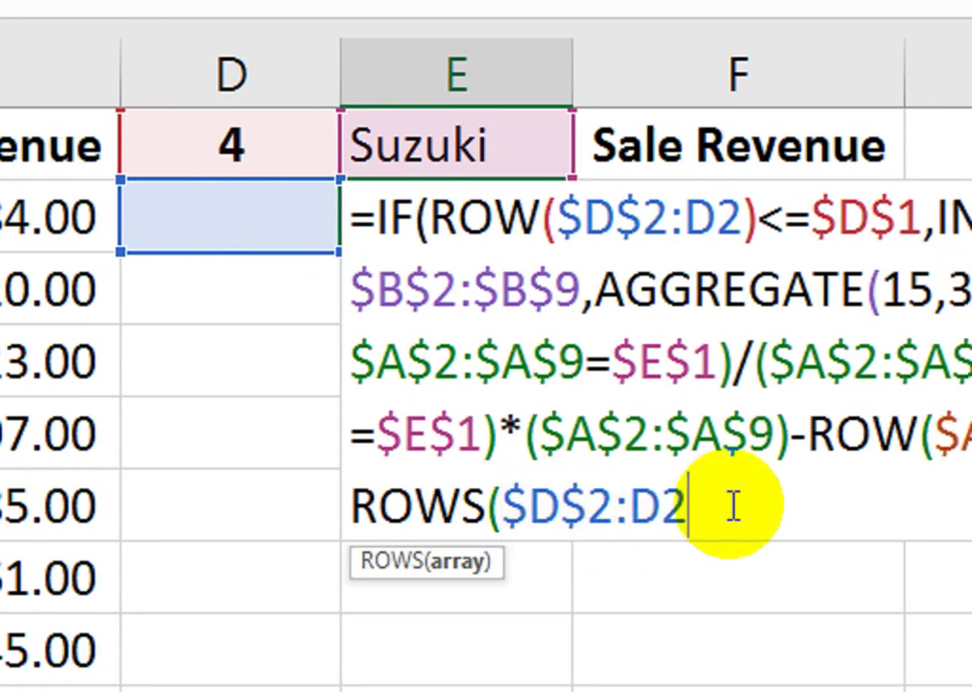
pyautogui.write(')')
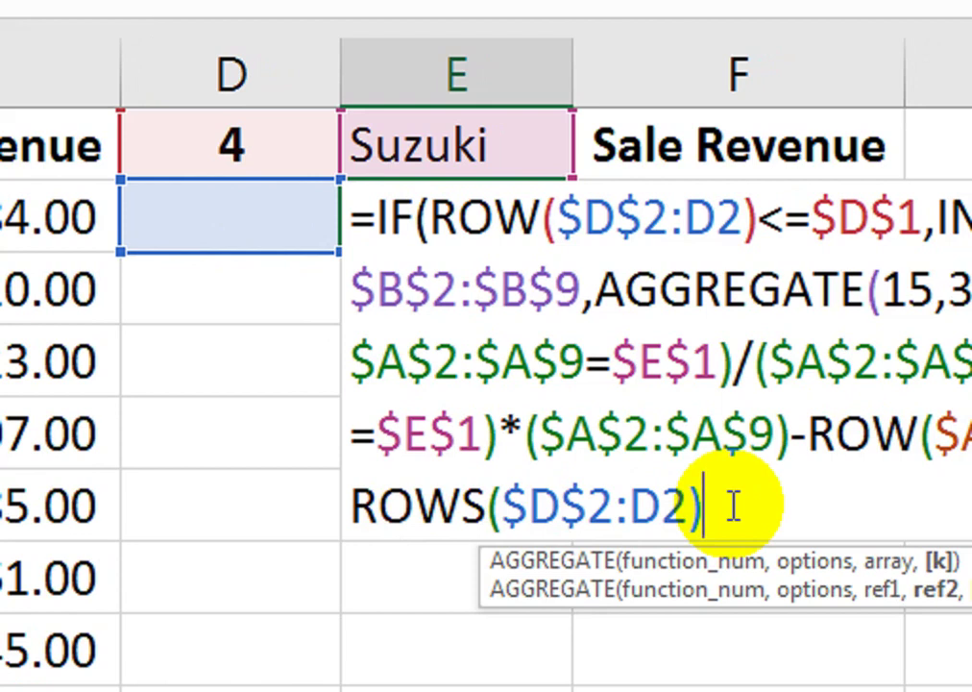
pyautogui.write(')')
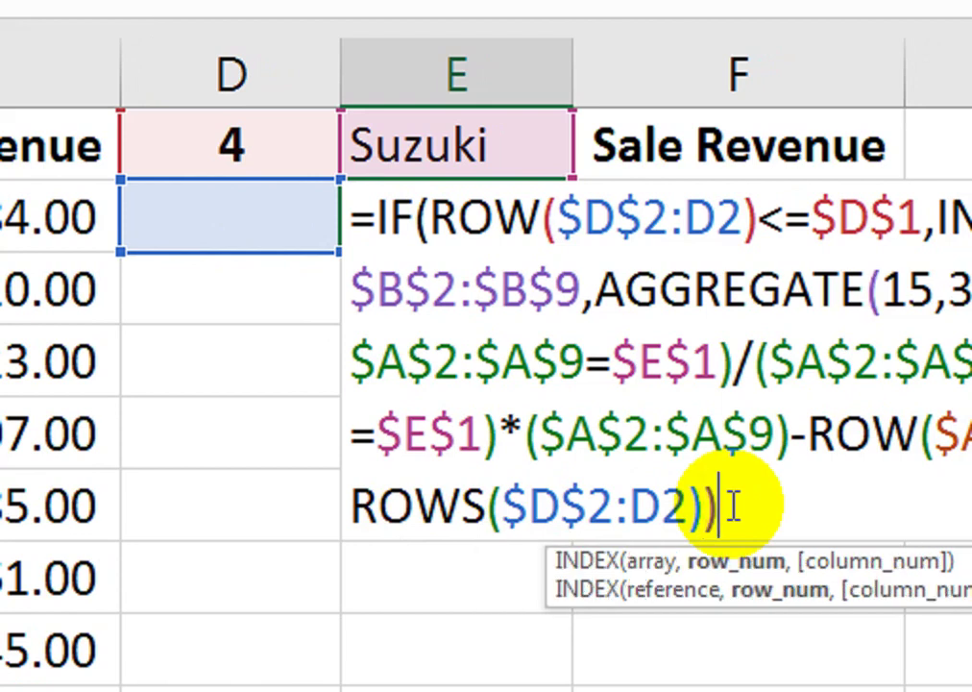
pyautogui.write(')')
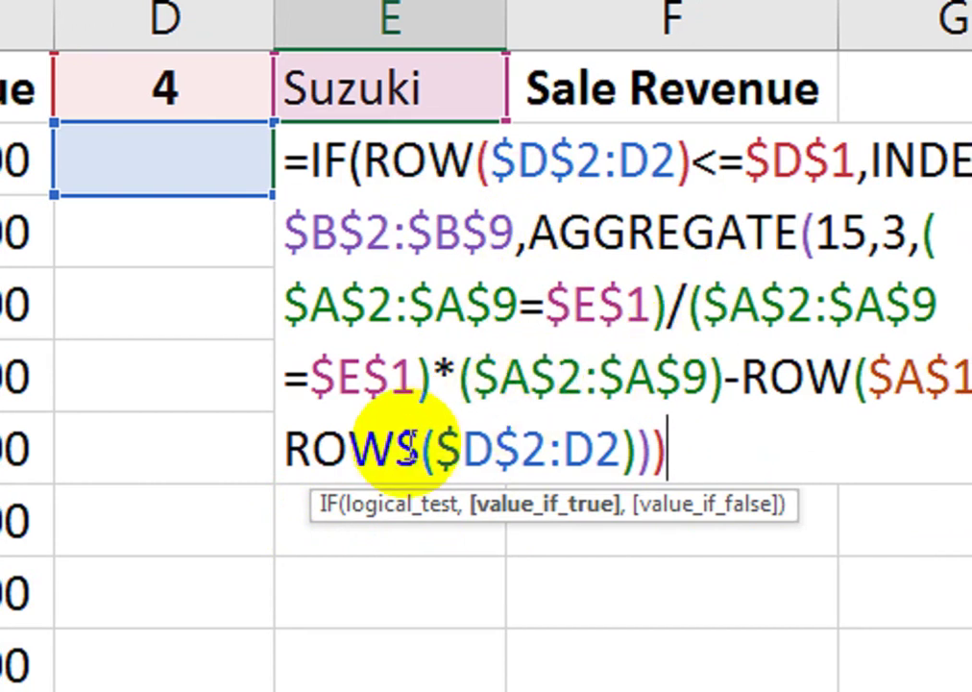
pyautogui.write(',')
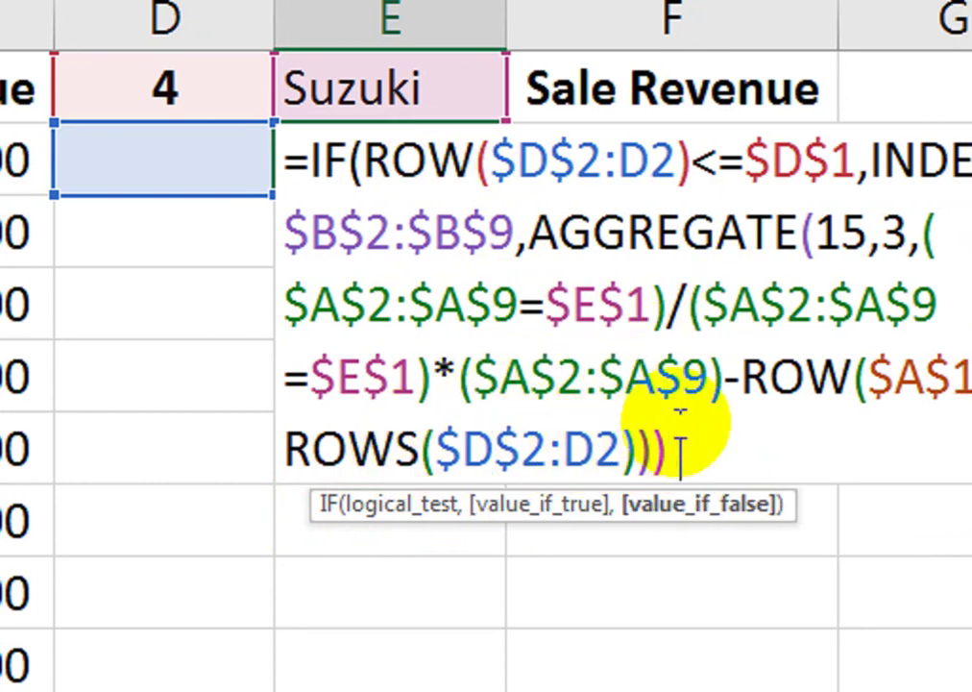
pyautogui.write('""')
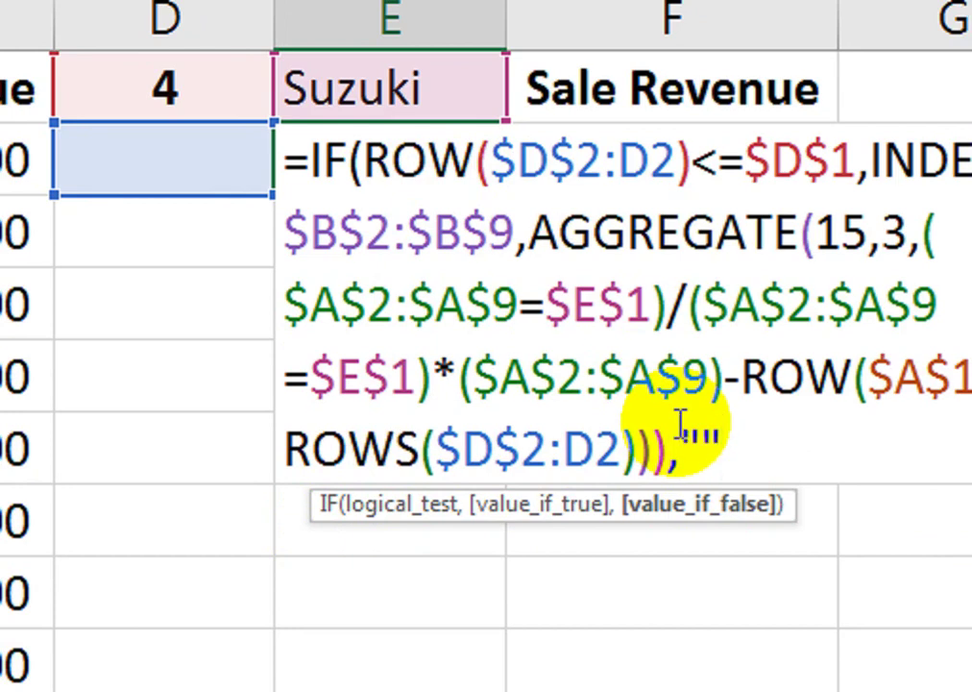
pyautogui.write(')')
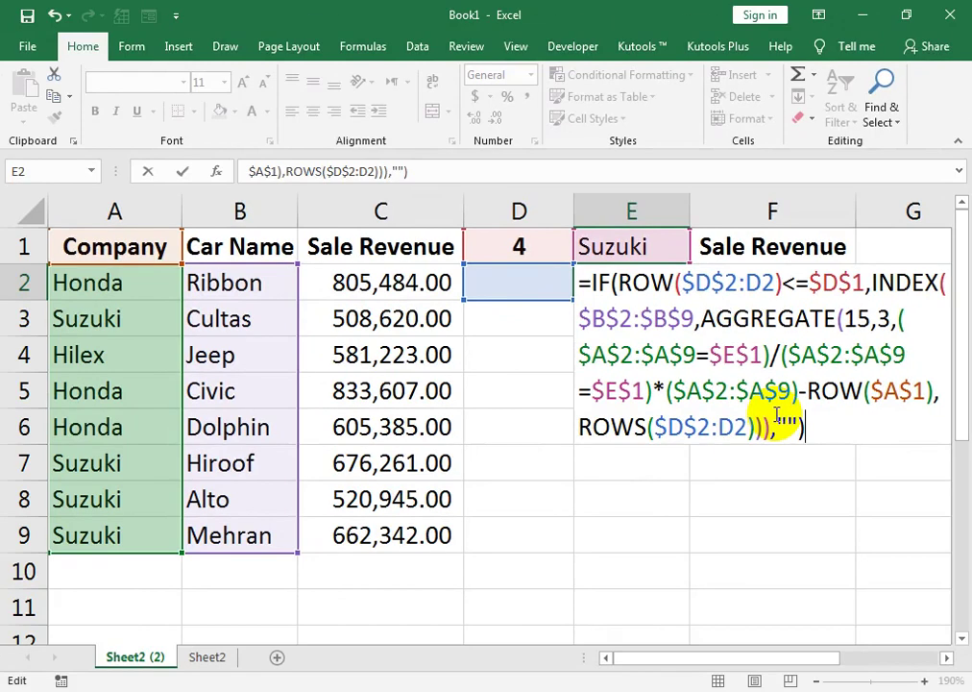
pyautogui.press('Return')
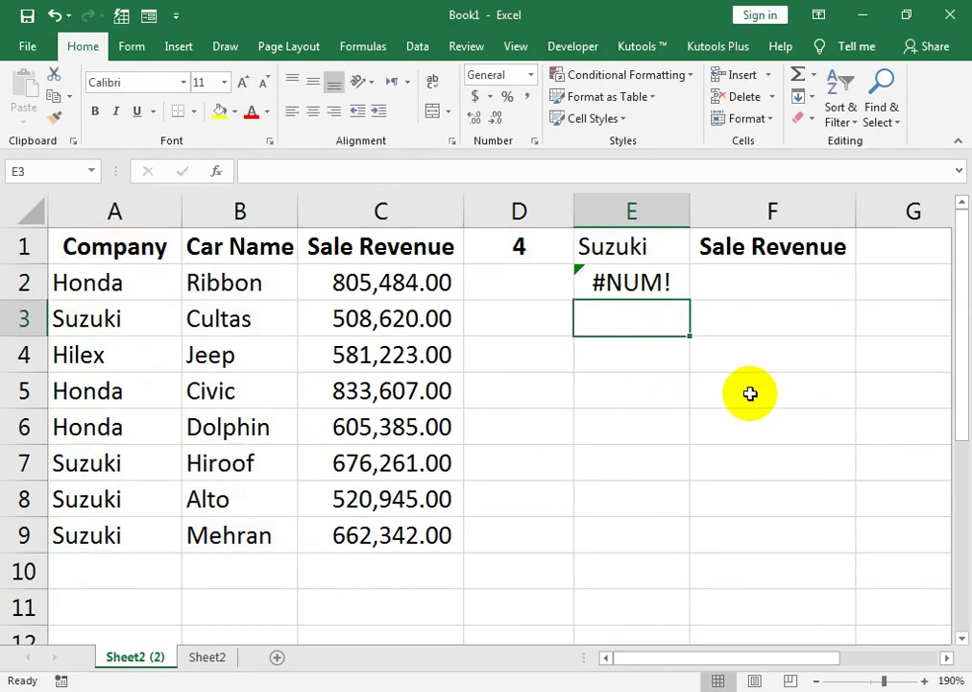
# Fix E2's formula: ROW becomes ROWS, (ROW( goes after the *, add the missing parenthesis
pyautogui.hotkey('ctrl', 'shift', 'u')
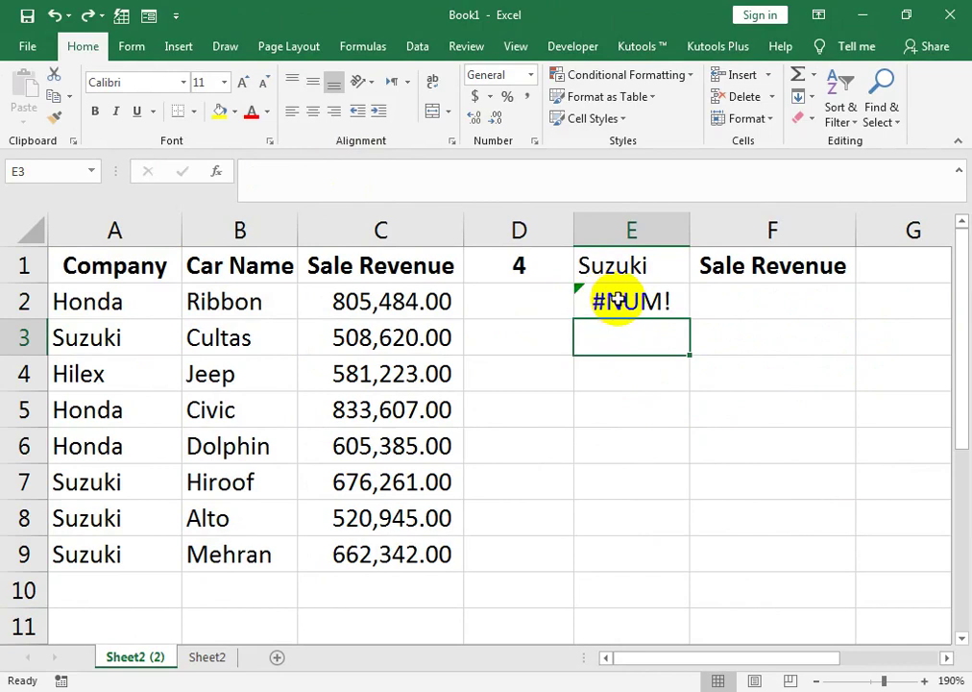
pyautogui.doubleClick(616, 302)
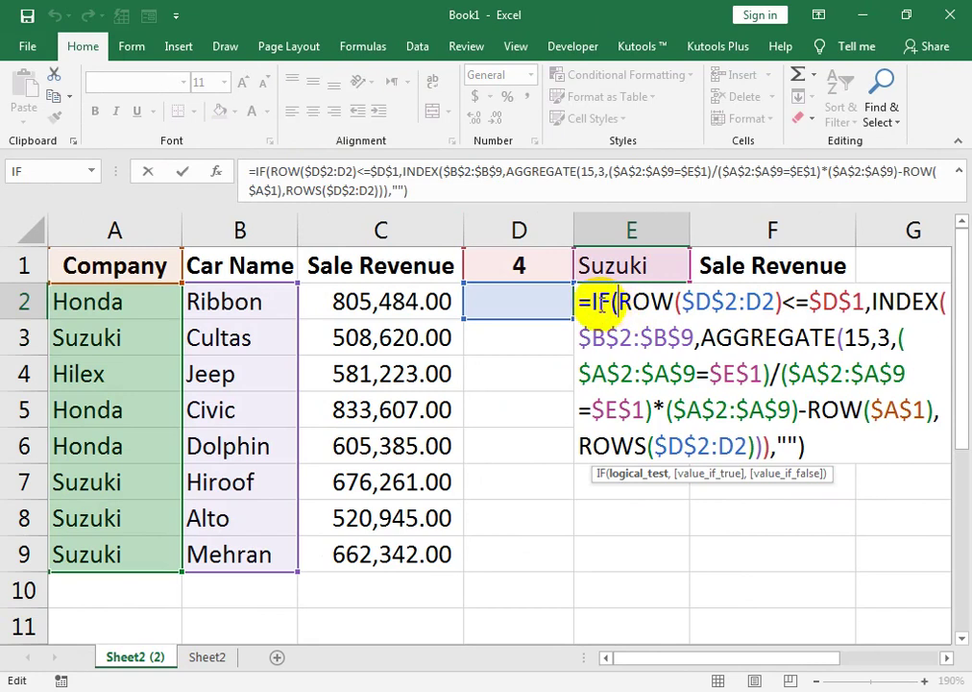
pyautogui.click(678, 302)
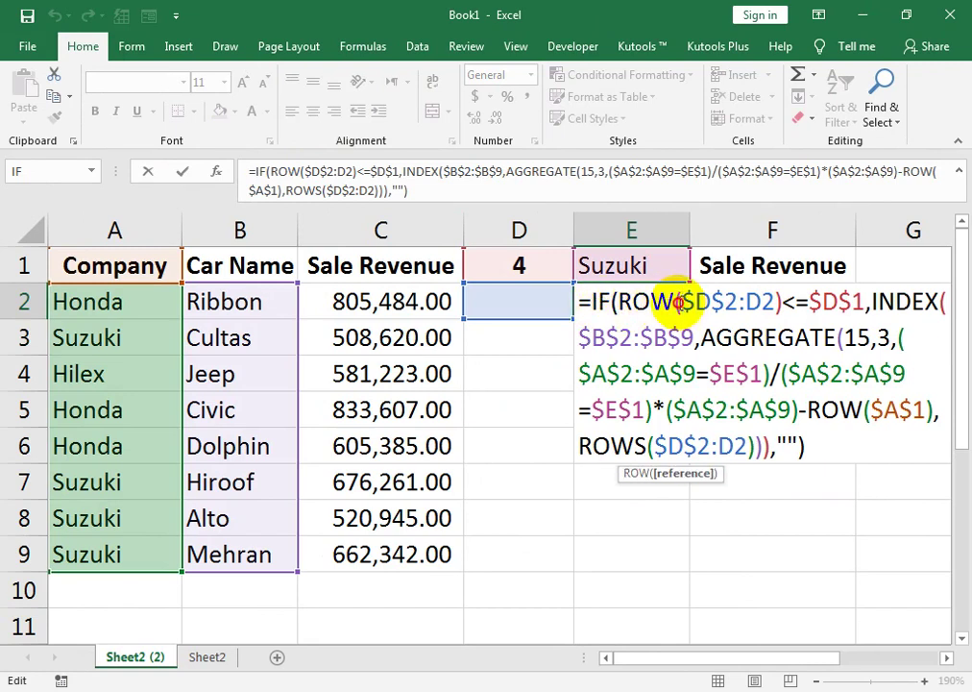
pyautogui.write('S')
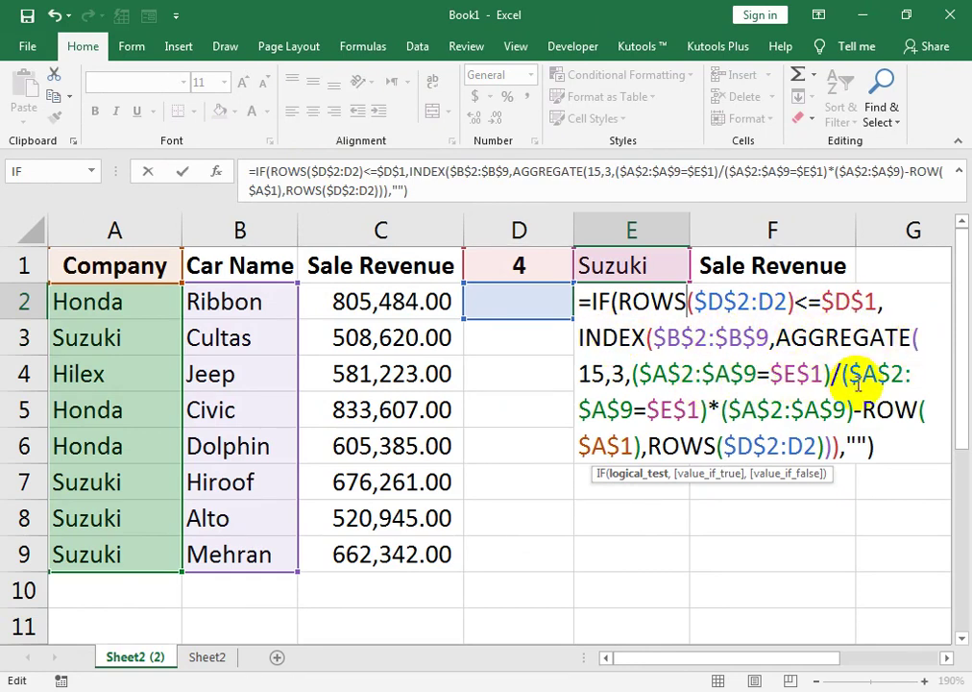
pyautogui.click(717, 411)
pyautogui.write('R')
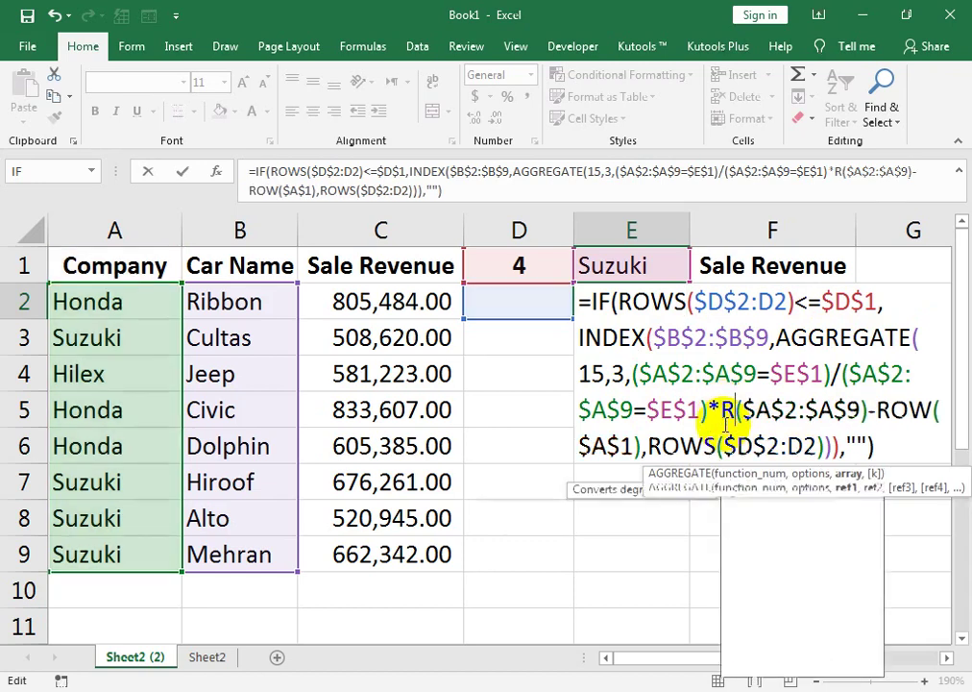
pyautogui.write('OW')
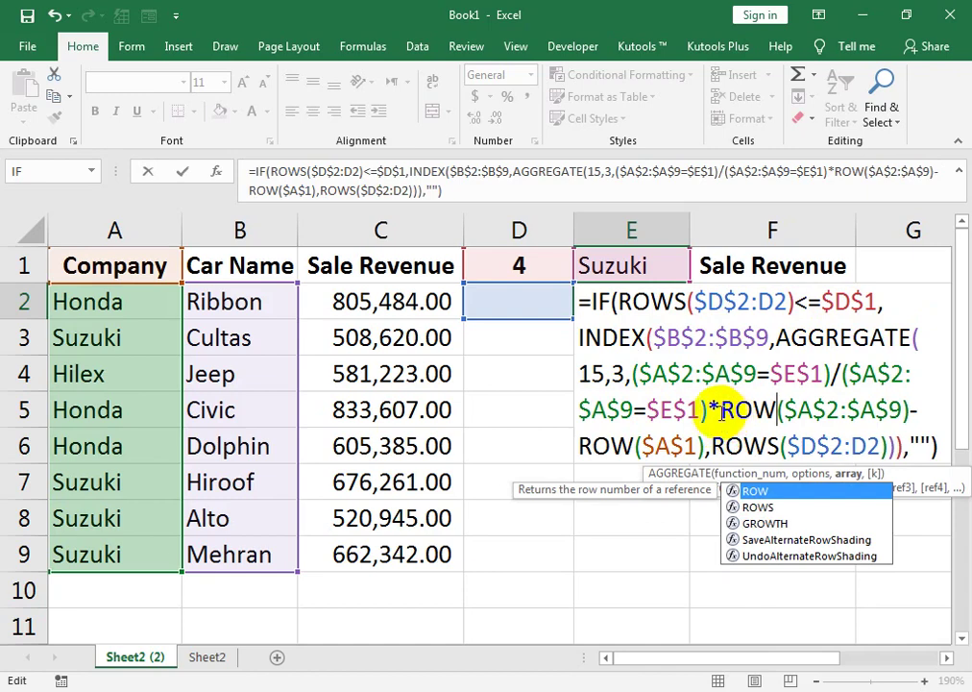
pyautogui.press('Escape')
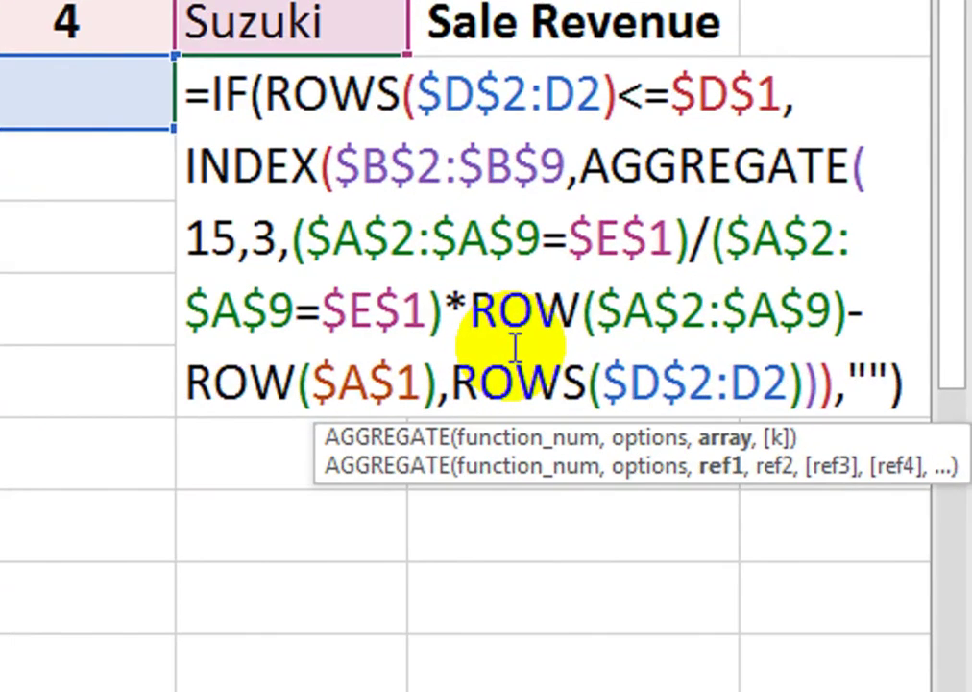
pyautogui.write('(')
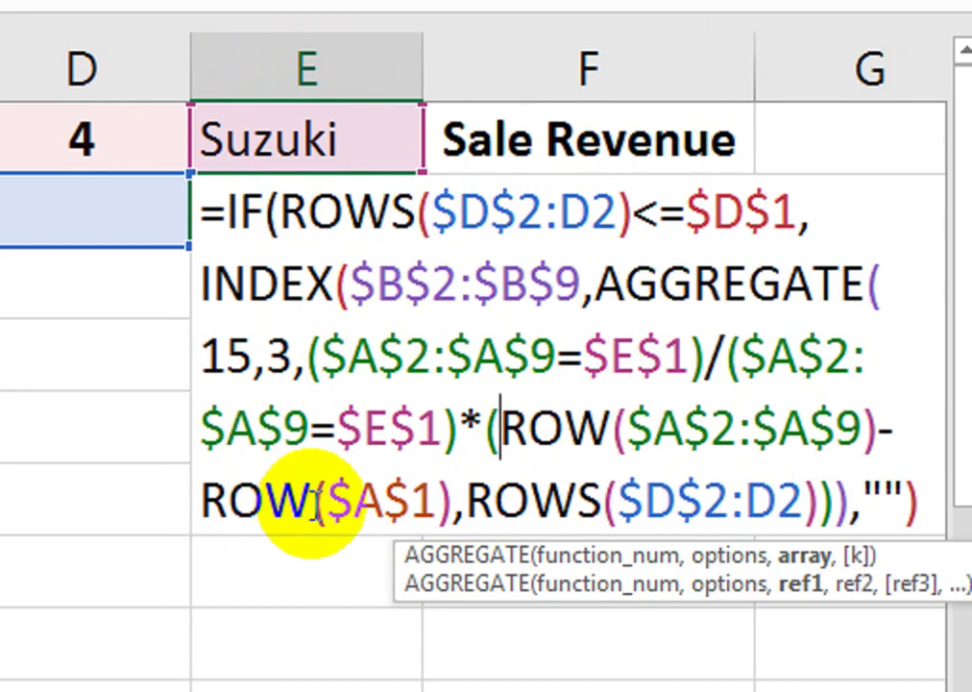
pyautogui.press('Return')
pyautogui.press('Return')
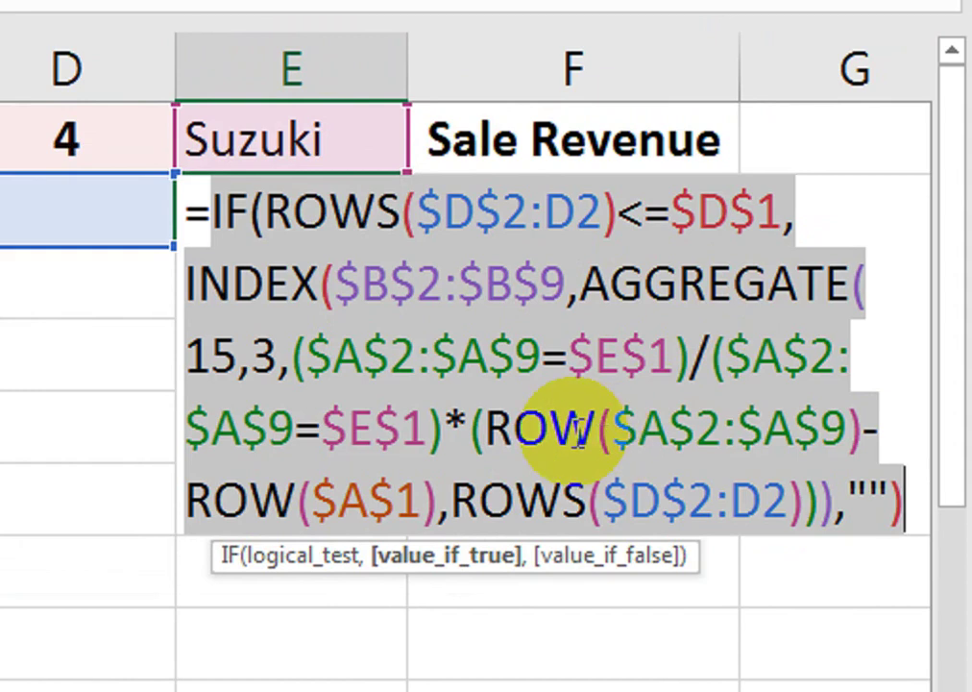
pyautogui.click(863, 432)
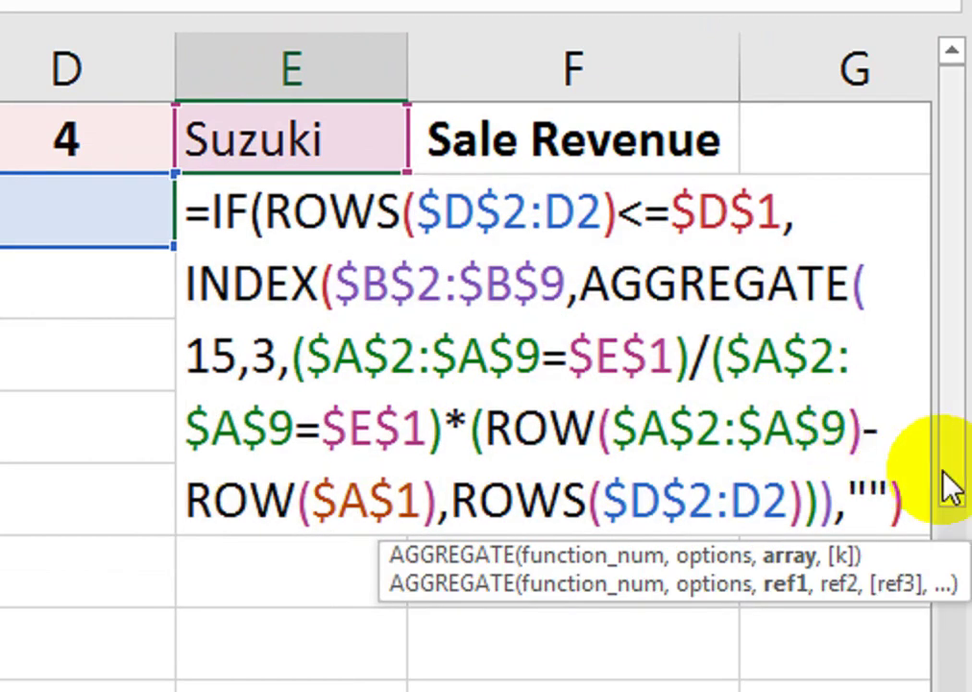
pyautogui.write(')')
pyautogui.press('Return')
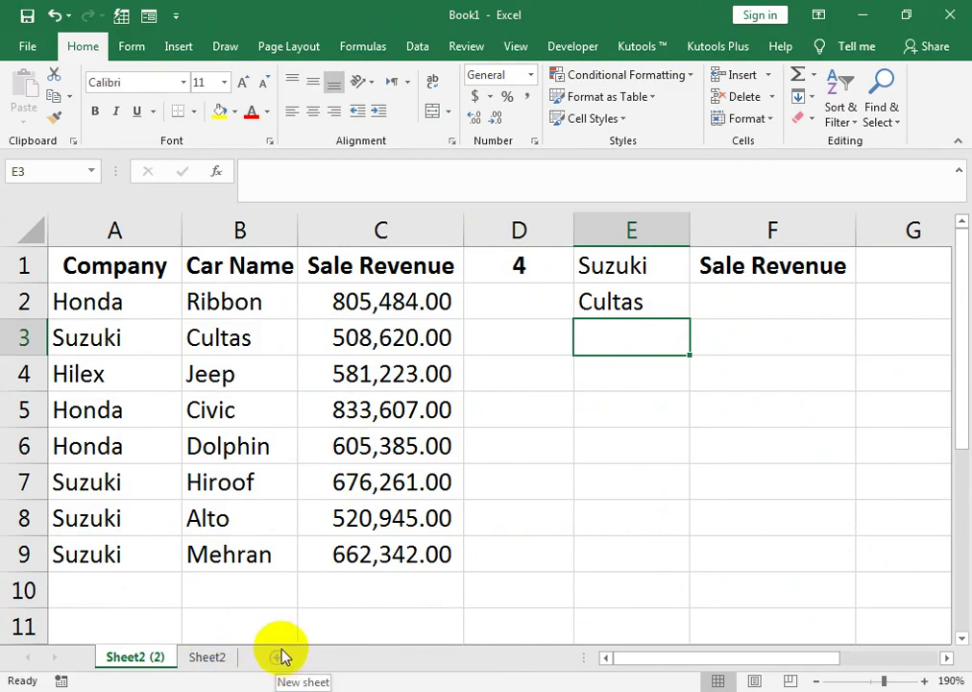
pyautogui.rightClick(215, 663)
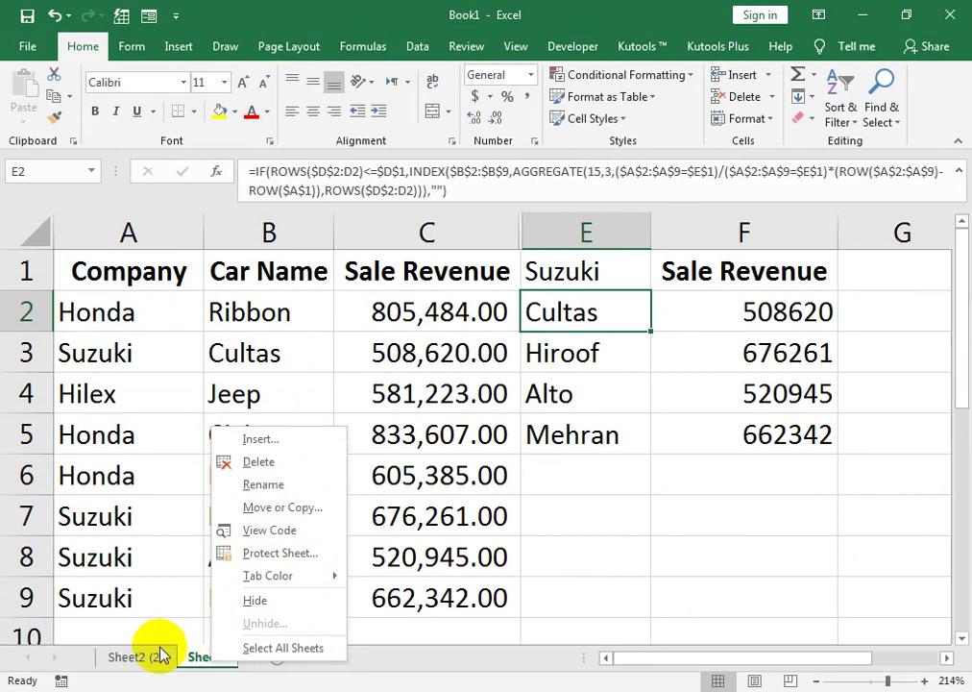
pyautogui.click(333, 570)
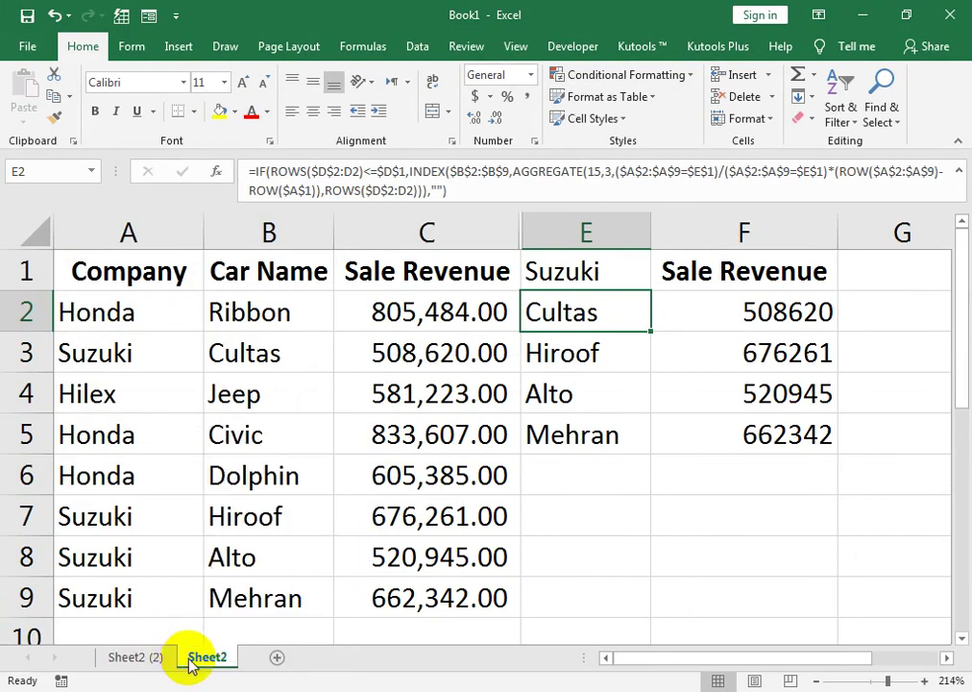
pyautogui.click(158, 662)
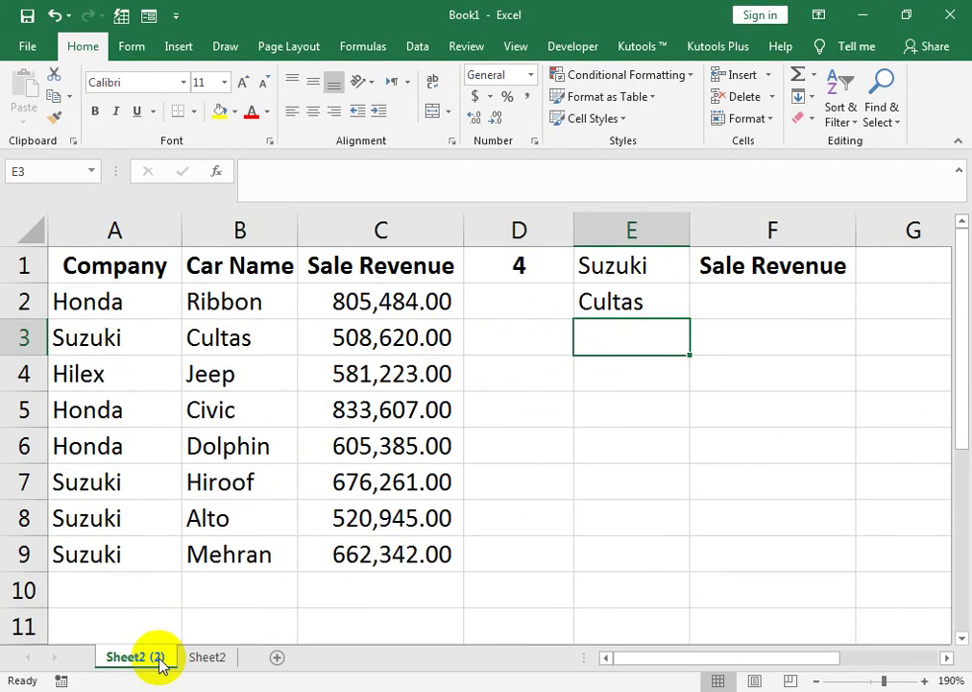
pyautogui.click(638, 304)
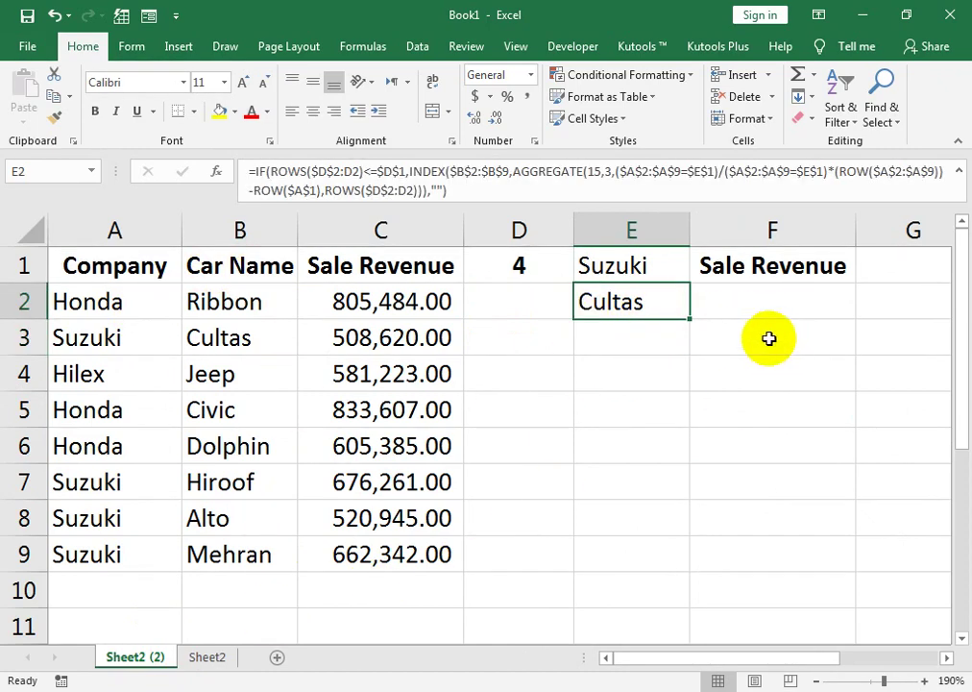
# Fill E2's formula down to E8 to list Cultas, Hiroof, Alto and Mehran, checking E6
pyautogui.moveTo(688, 318); pyautogui.dragTo(700, 546)
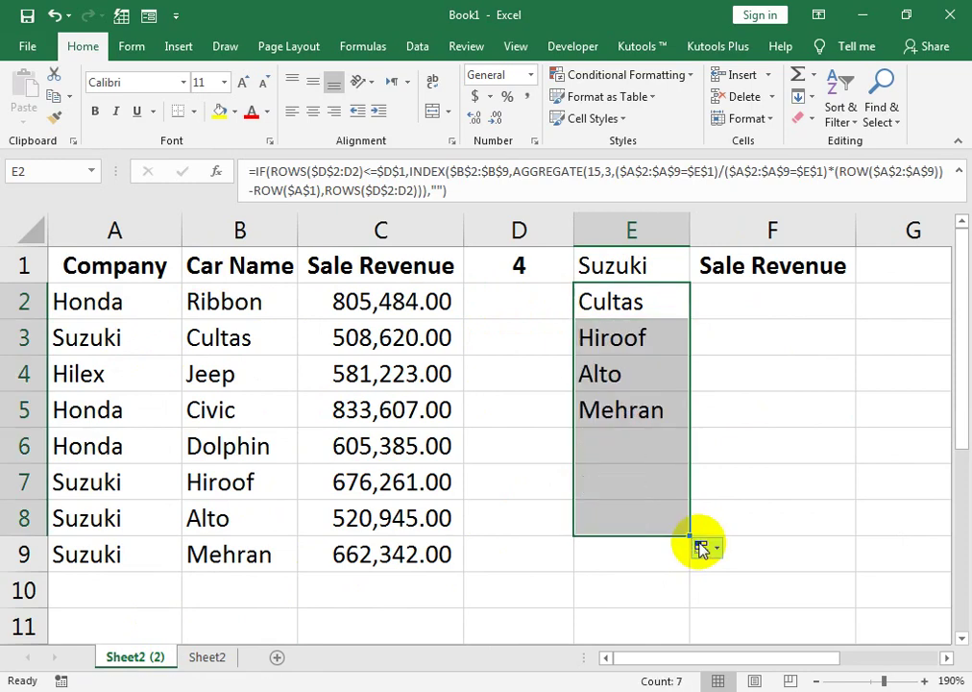
pyautogui.doubleClick(614, 452)
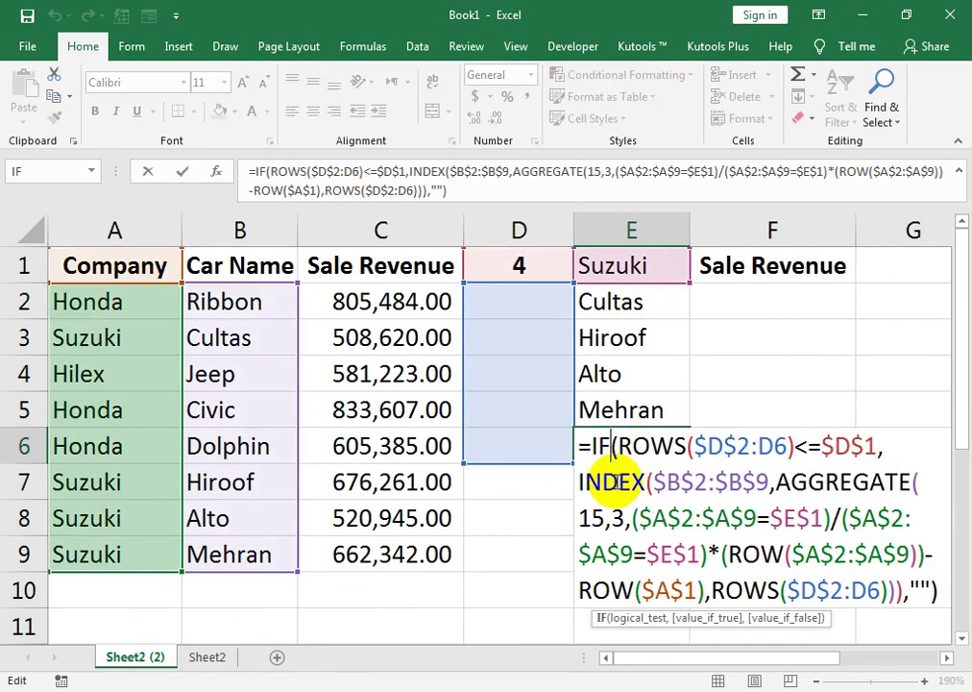
pyautogui.press('Return')
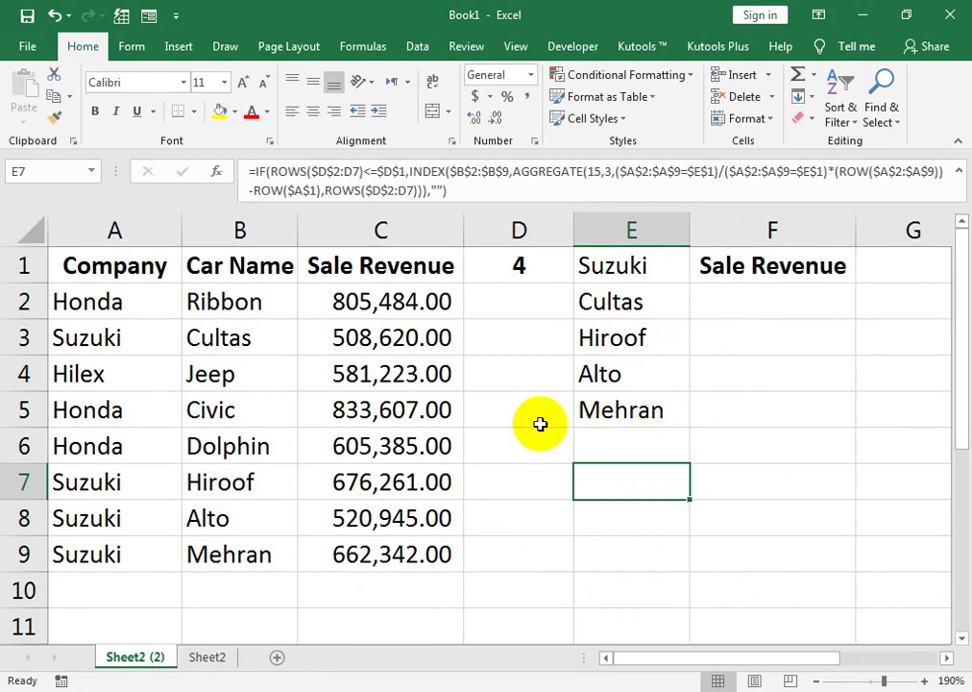
pyautogui.click(740, 305)
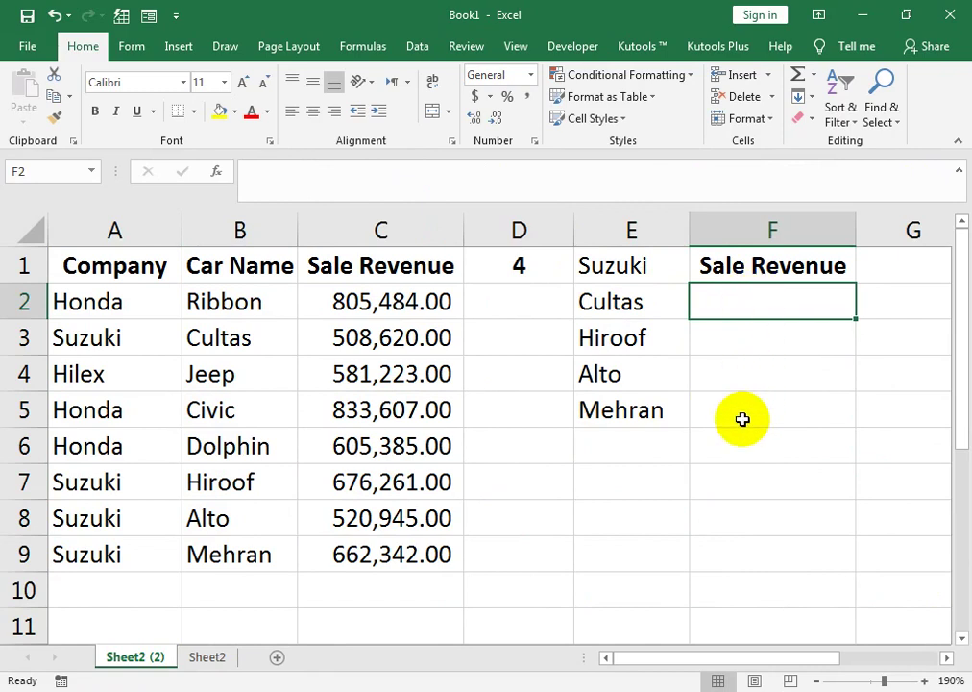
# Paste E2's car-name formula into F2
pyautogui.click(641, 304)
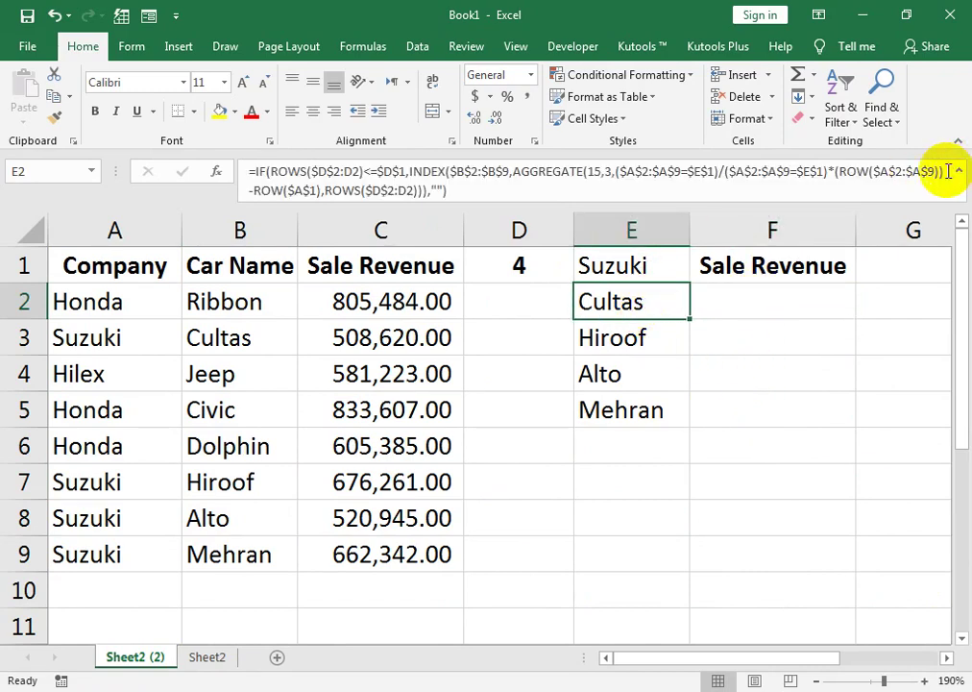
pyautogui.click(948, 171)
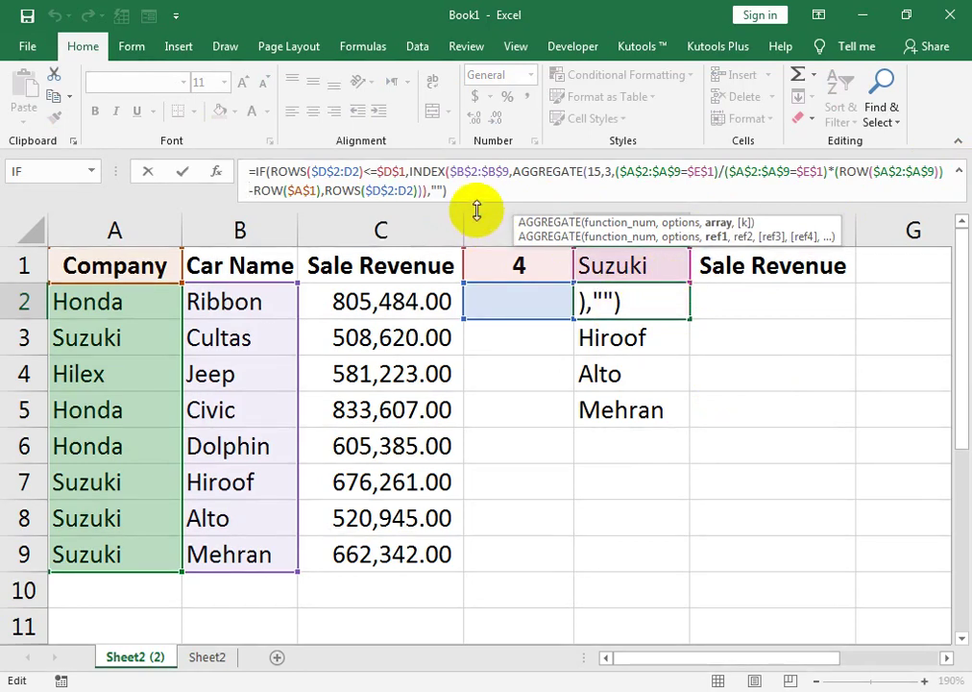
pyautogui.click(269, 173)
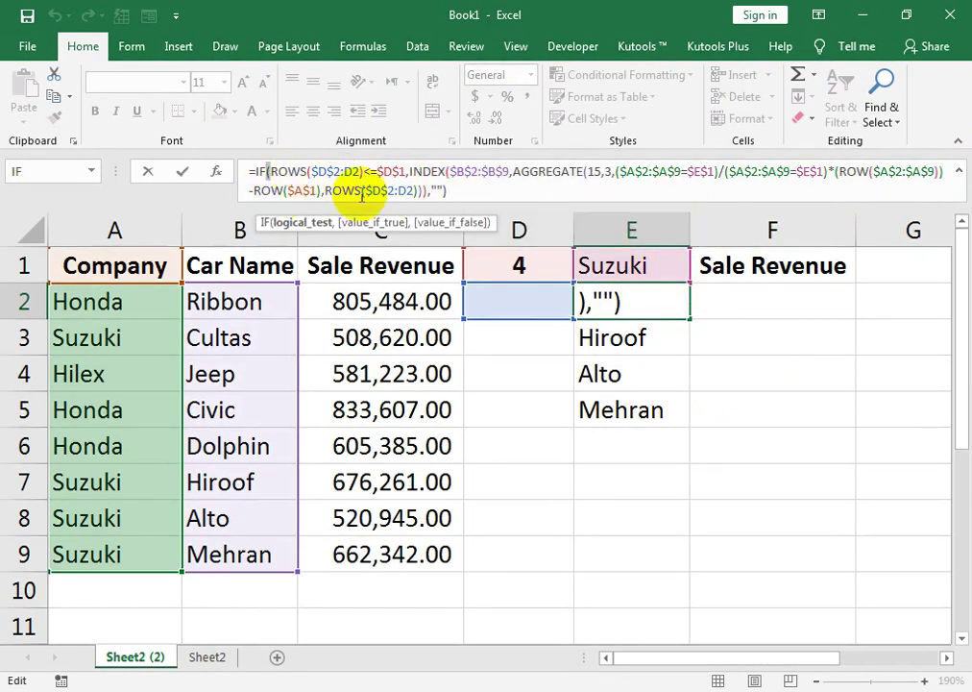
pyautogui.moveTo(246, 173); pyautogui.dragTo(462, 196)
pyautogui.hotkey('ctrl', 'c')
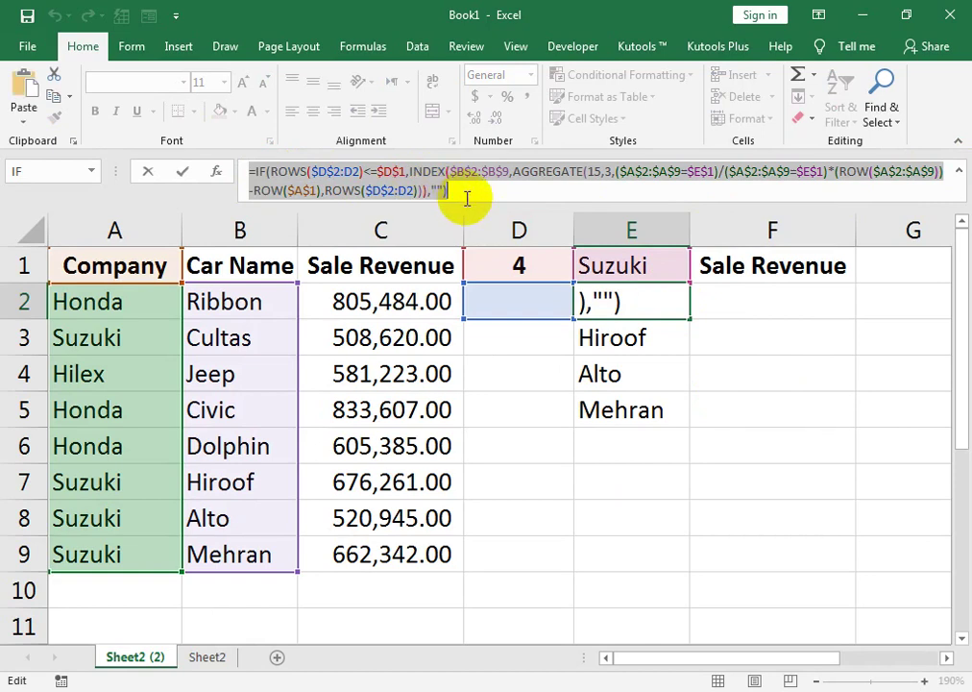
pyautogui.click(748, 302)
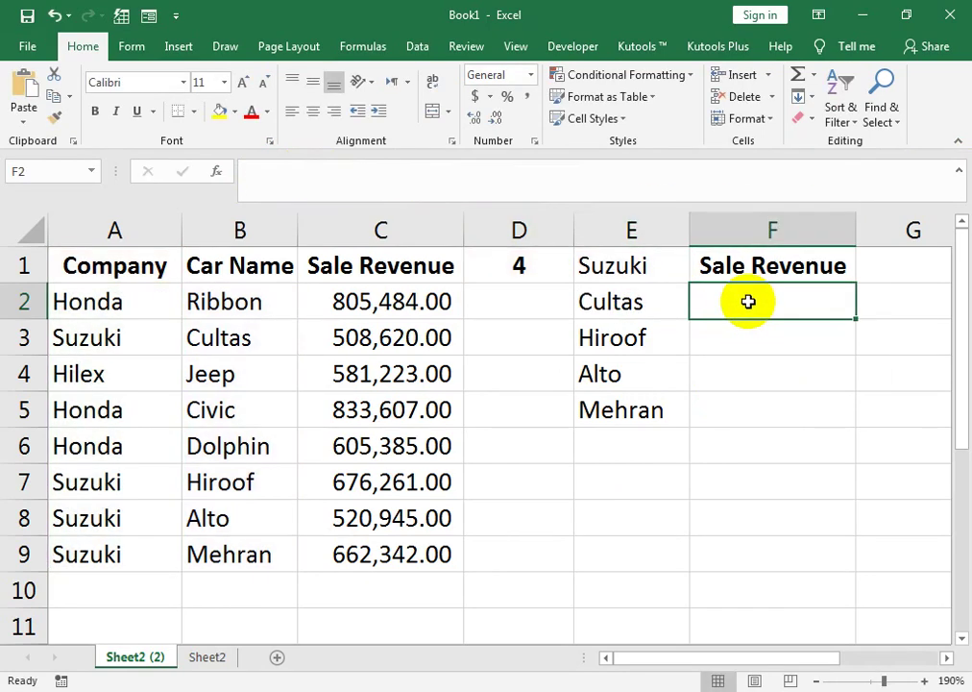
pyautogui.hotkey('ctrl', 'v')
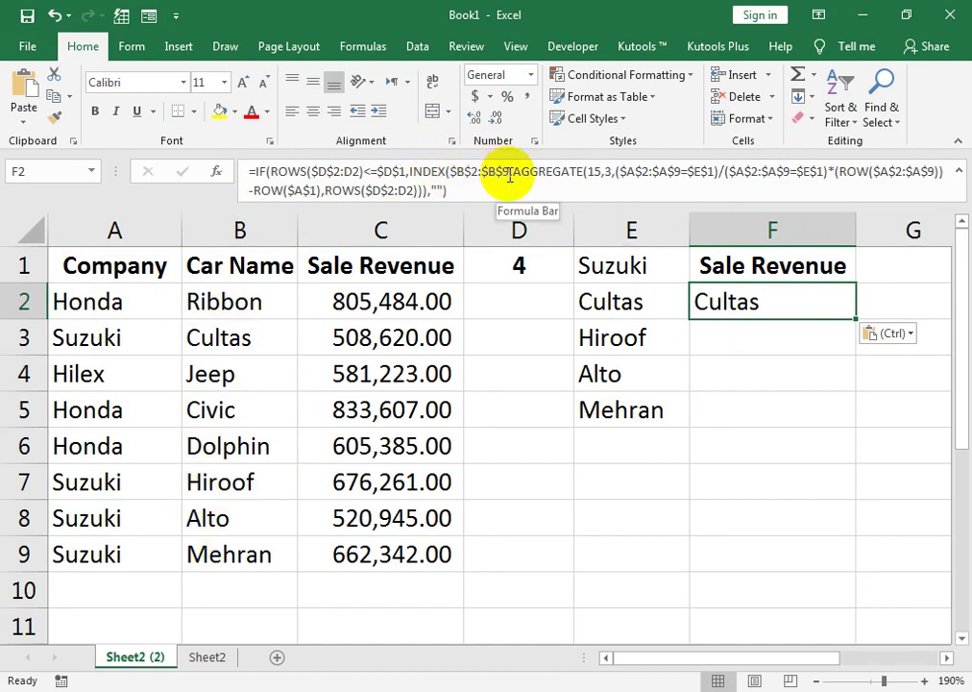
# Swap the INDEX range $B$2:$B$9 for revenue range C2:C9 and fill F2 down to F5
pyautogui.moveTo(510, 172); pyautogui.dragTo(450, 173)
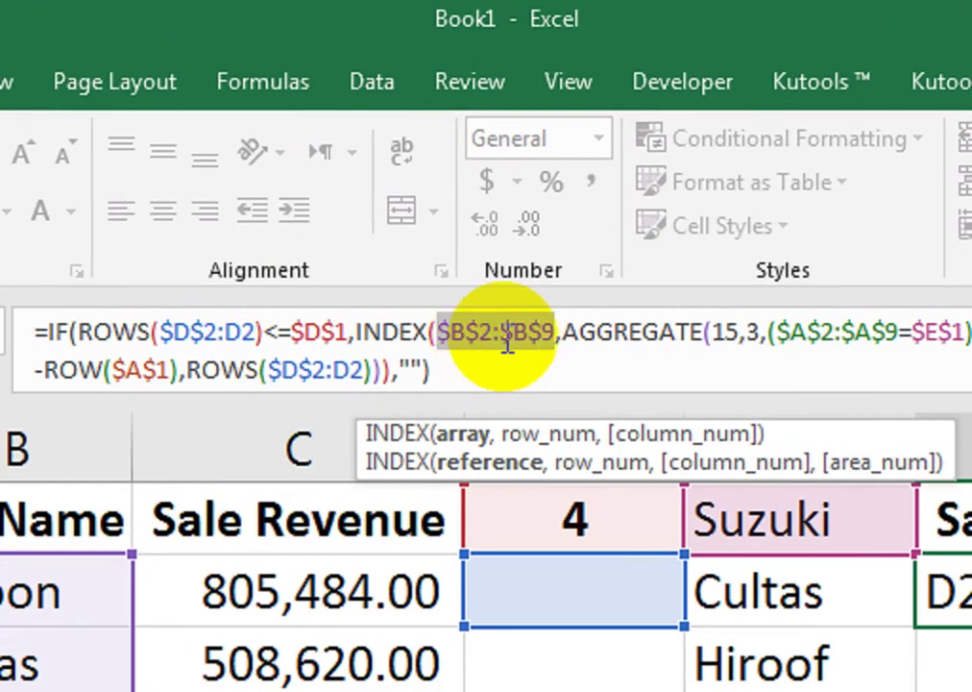
pyautogui.press('Delete')
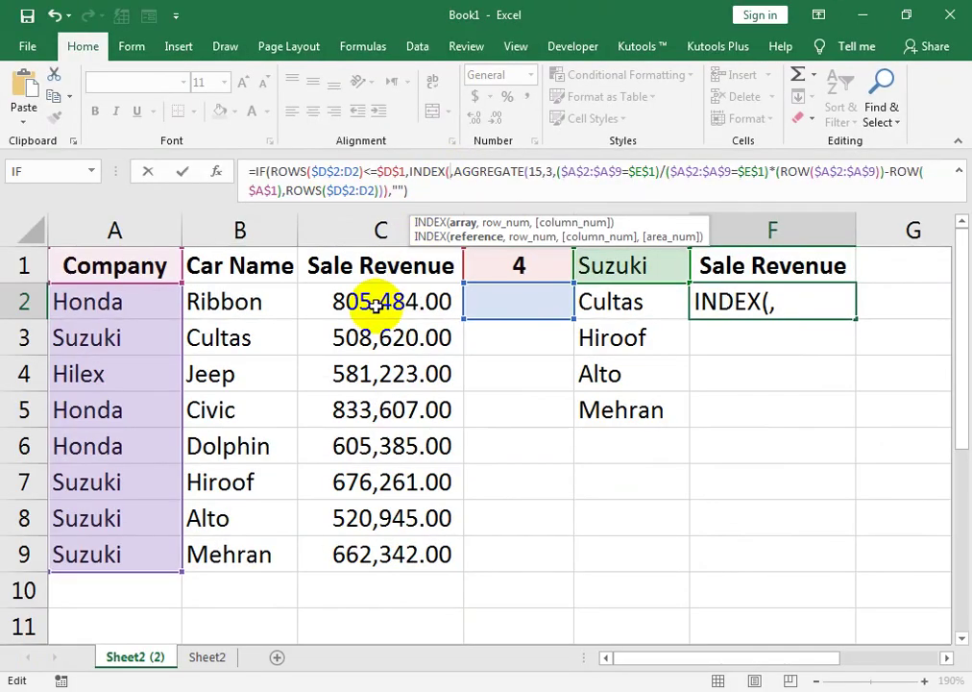
pyautogui.moveTo(377, 302); pyautogui.dragTo(374, 554)
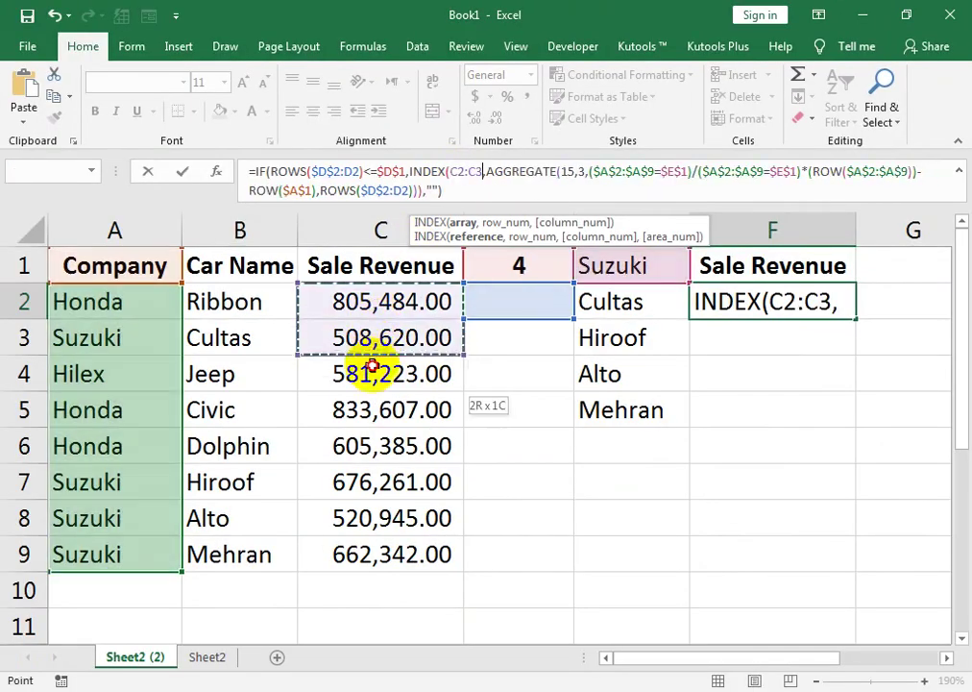
pyautogui.press('Return')
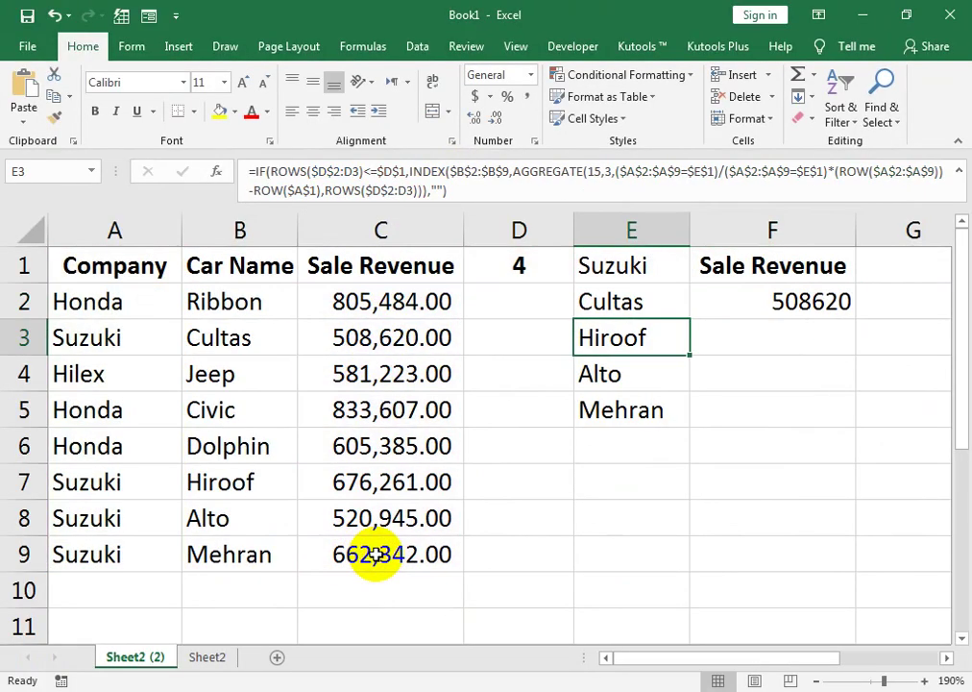
pyautogui.click(743, 305)
pyautogui.doubleClick(856, 320)
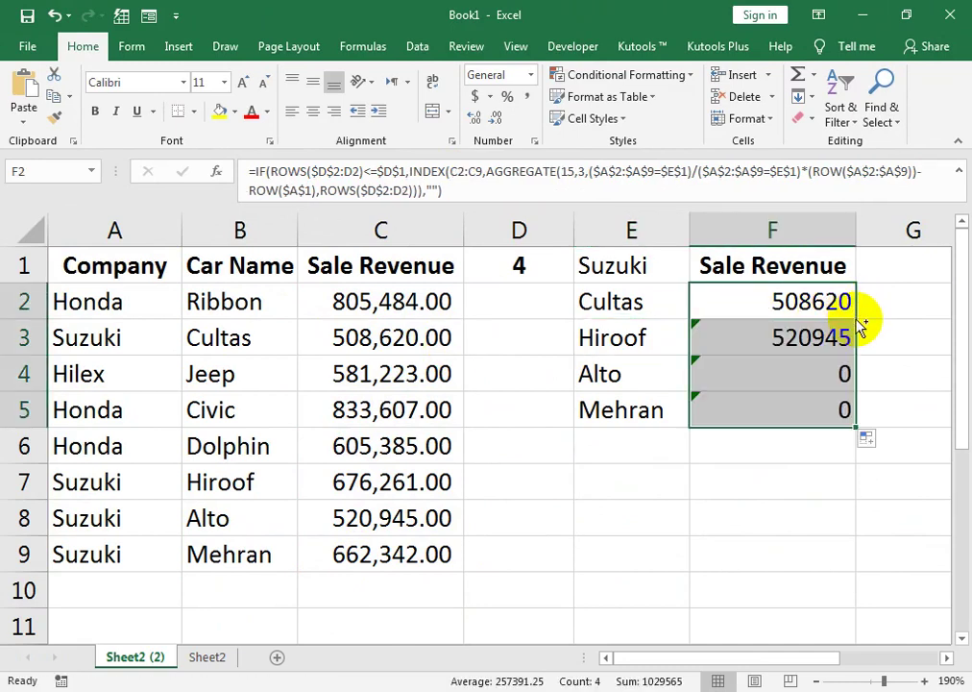
# Undo the fill, make F2's range absolute $C$2:$C$9, and refill down to F5
pyautogui.hotkey('ctrl', 'z')
pyautogui.doubleClick(828, 303)
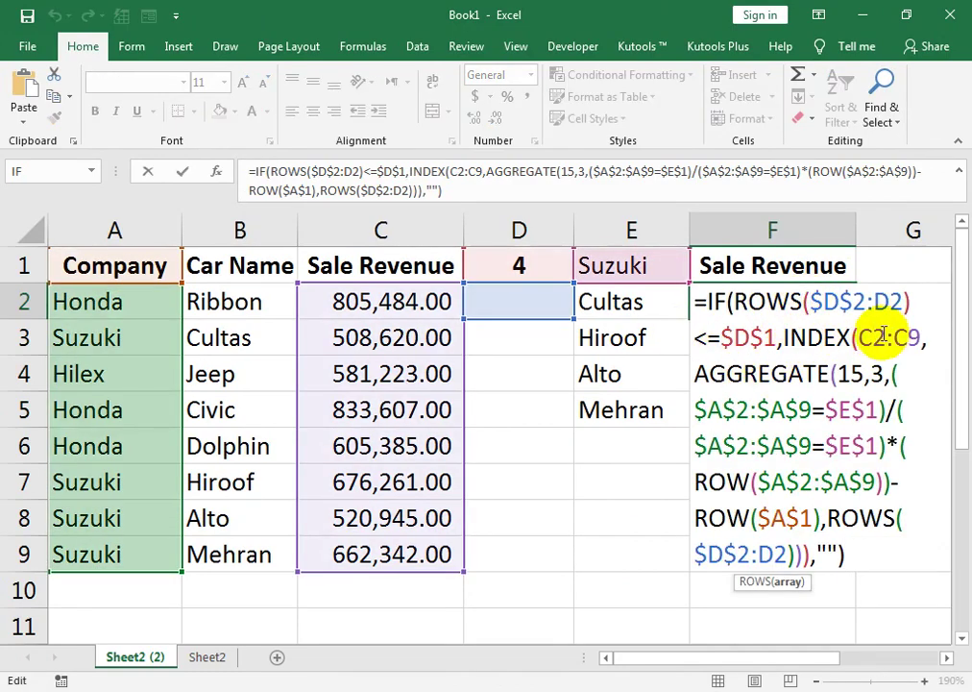
pyautogui.moveTo(860, 337); pyautogui.dragTo(920, 336)
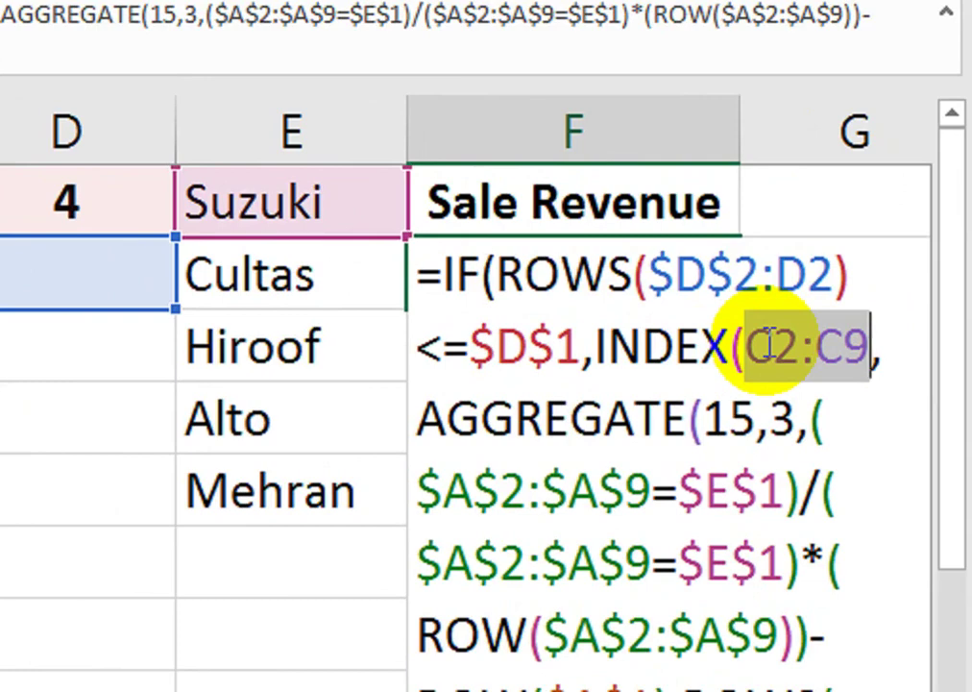
pyautogui.press('F4')
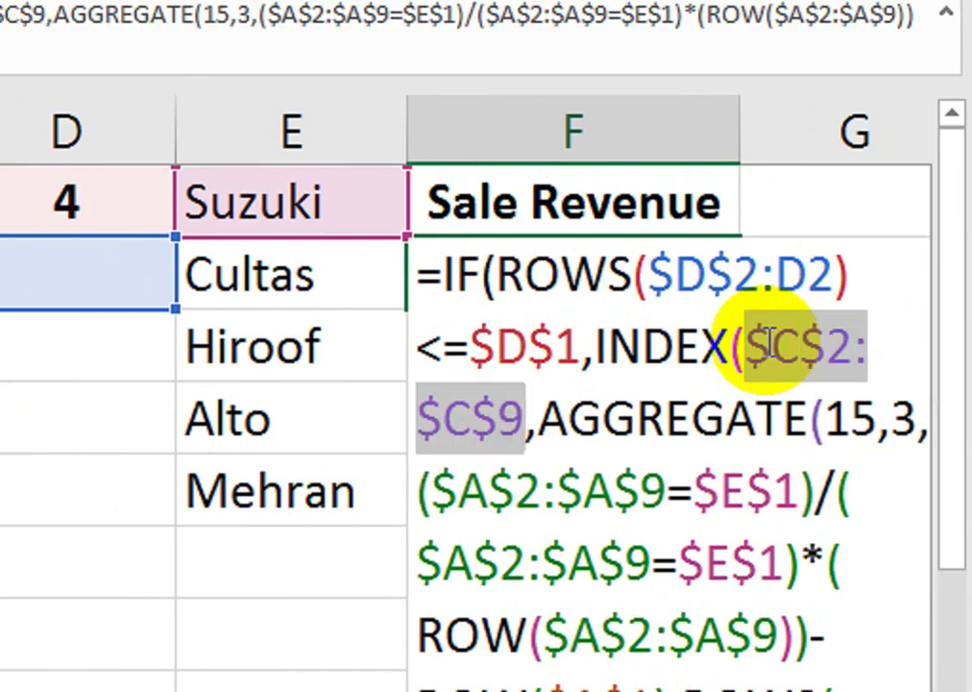
pyautogui.press('Return')
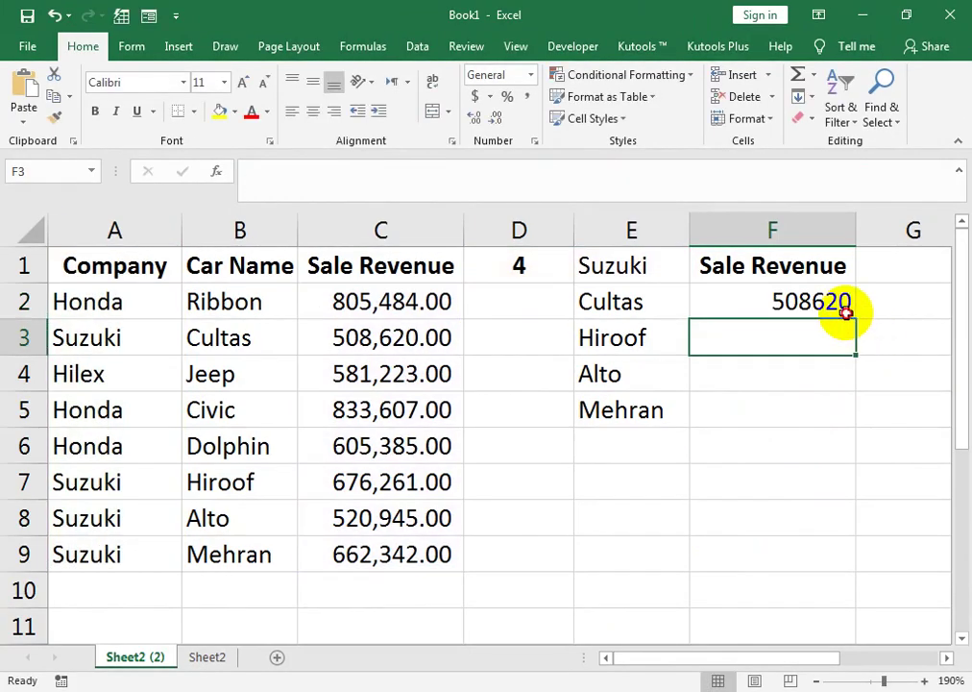
pyautogui.click(846, 313)
pyautogui.doubleClick(856, 321)
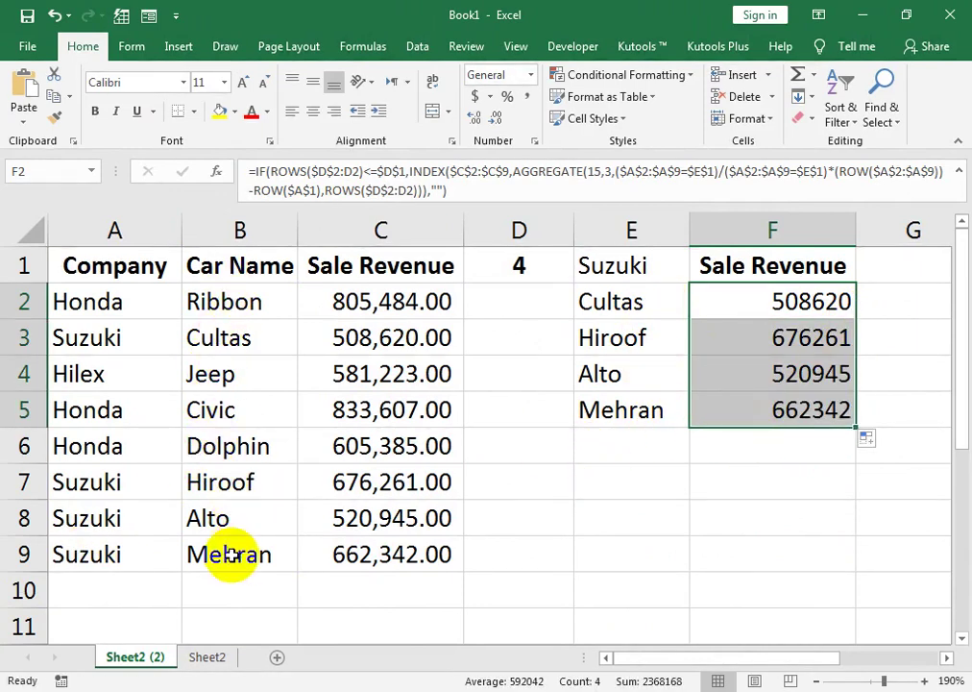
# Apply Comma Style to the revenues in F2:F5
pyautogui.click(829, 411)
pyautogui.moveTo(797, 301); pyautogui.dragTo(768, 403)
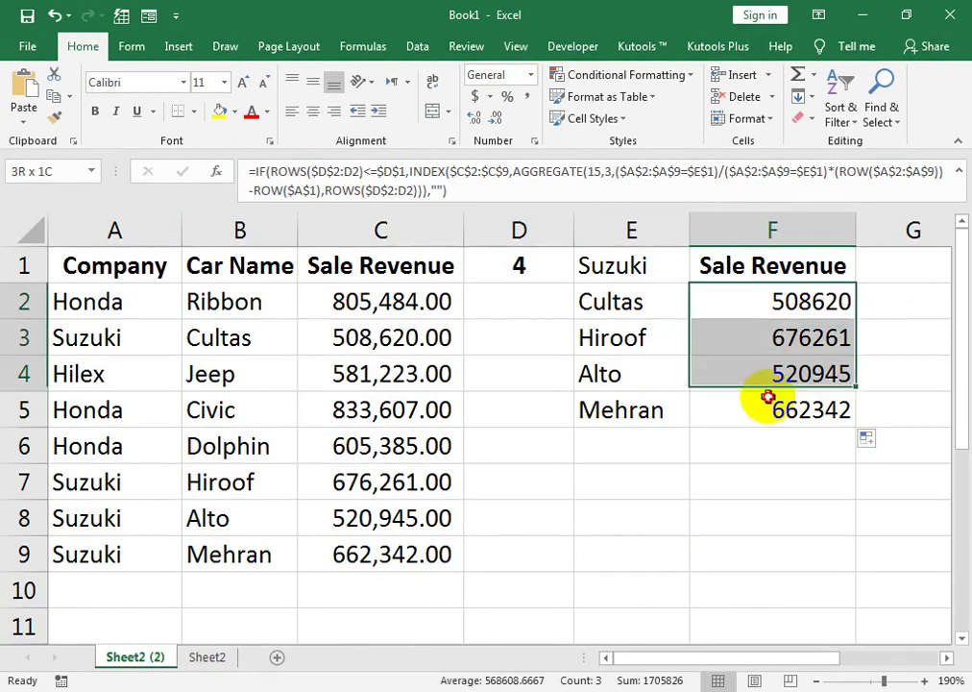
pyautogui.click(527, 96)
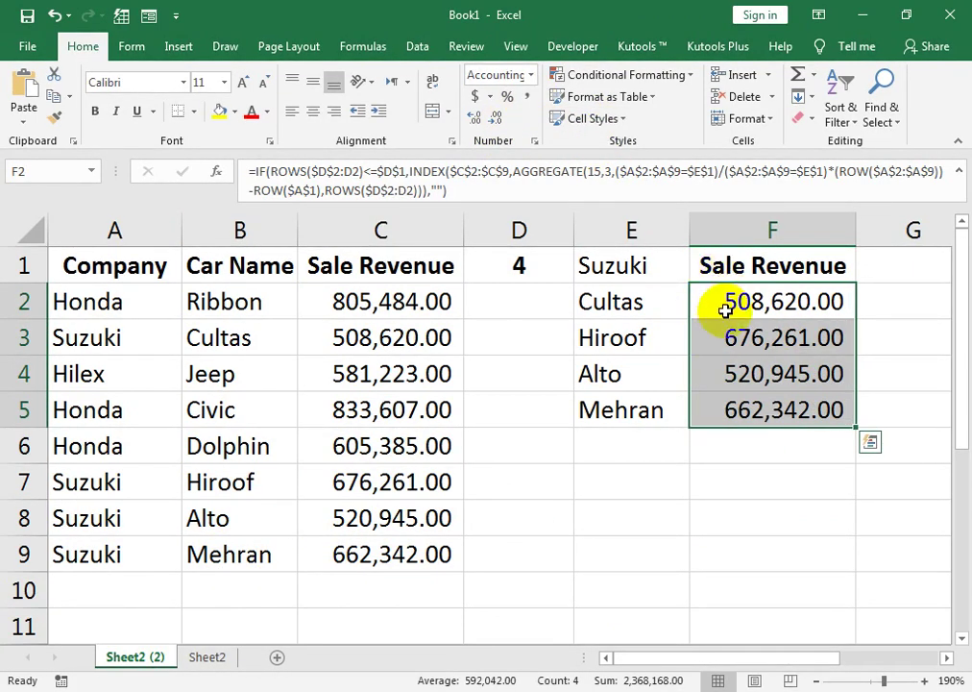
pyautogui.click(662, 272)
# Test E1 with Suzuki, Honda and Hilex, ending on Honda to list Ribbon, Civic and Dolphin
pyautogui.click(697, 276)
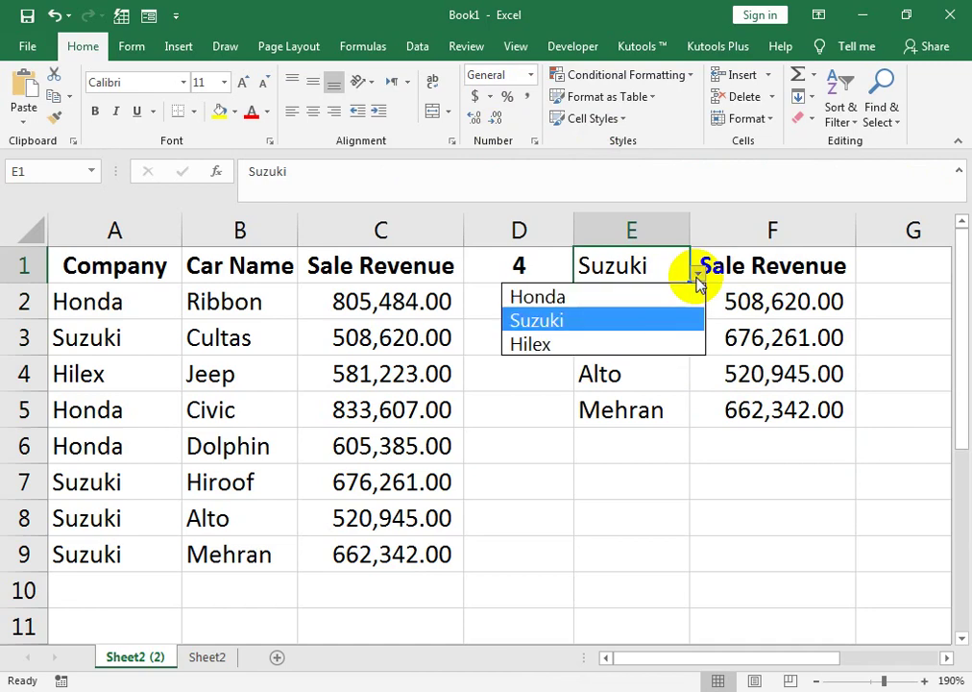
pyautogui.click(622, 318)
pyautogui.click(697, 275)
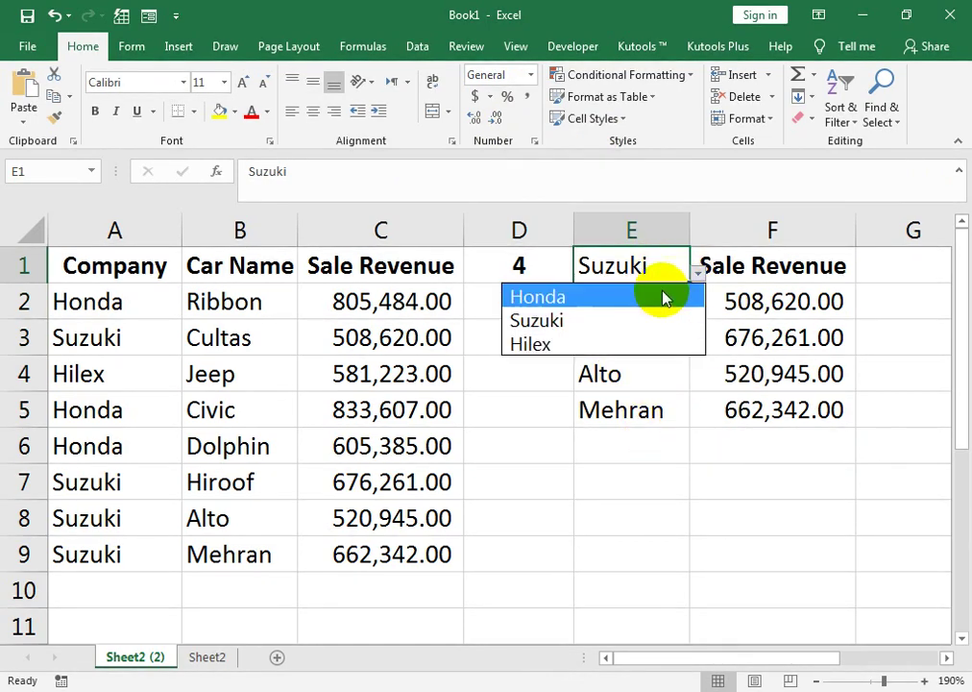
pyautogui.click(662, 294)
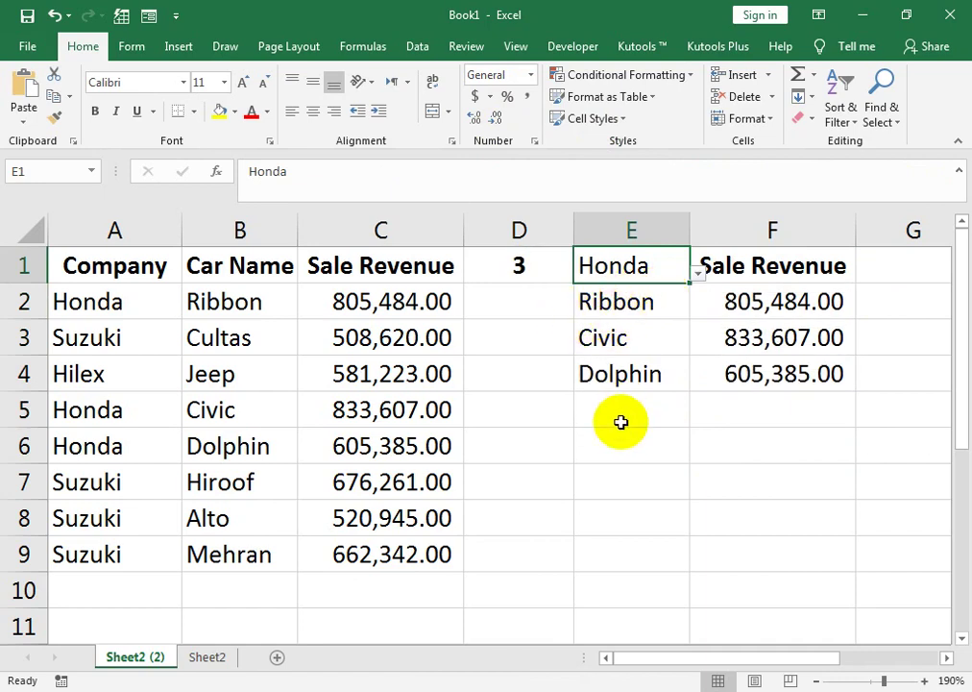
pyautogui.click(698, 276)
pyautogui.click(631, 343)
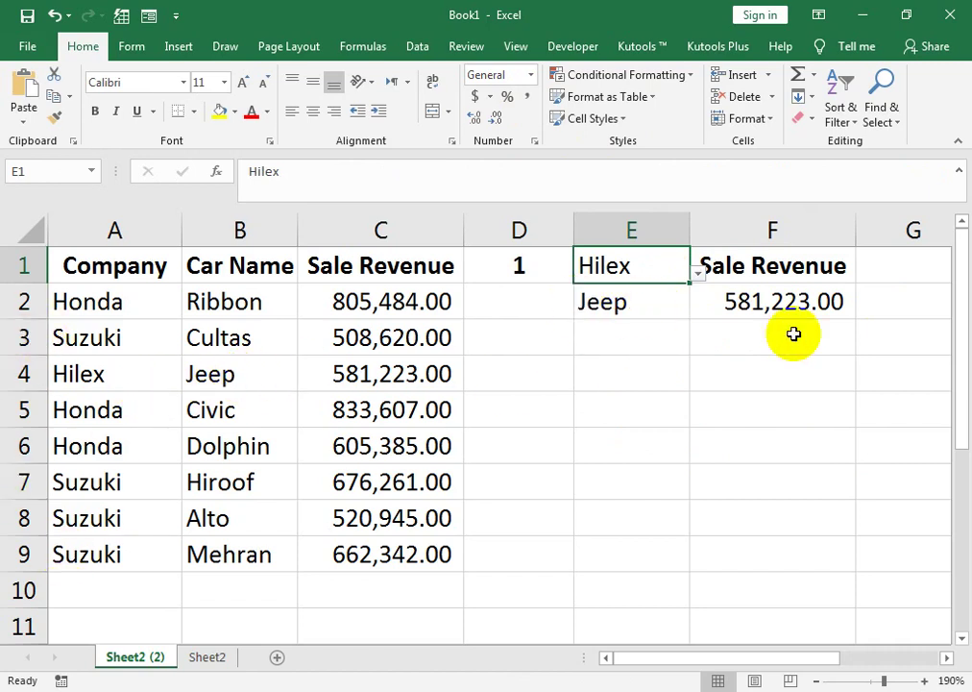
pyautogui.click(699, 276)
pyautogui.click(667, 295)
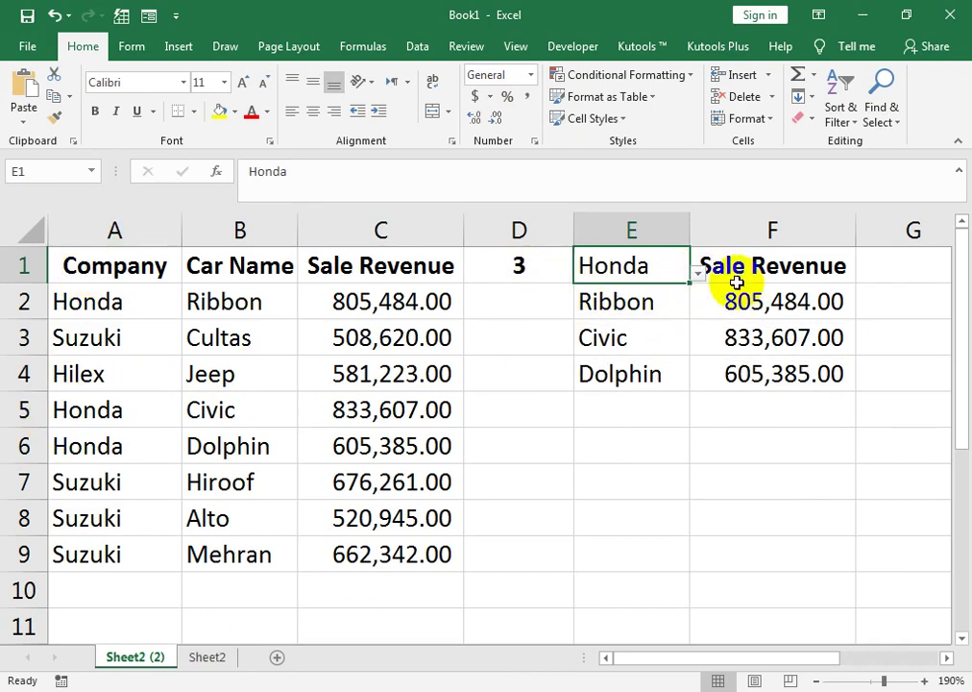
pyautogui.press('Right')
pyautogui.press('Right')
pyautogui.press('Right')
pyautogui.press('Right')
# Check the company Name list in column J and the Data tab, then return to the tutorial browser
pyautogui.hscroll(1, 965, 277)
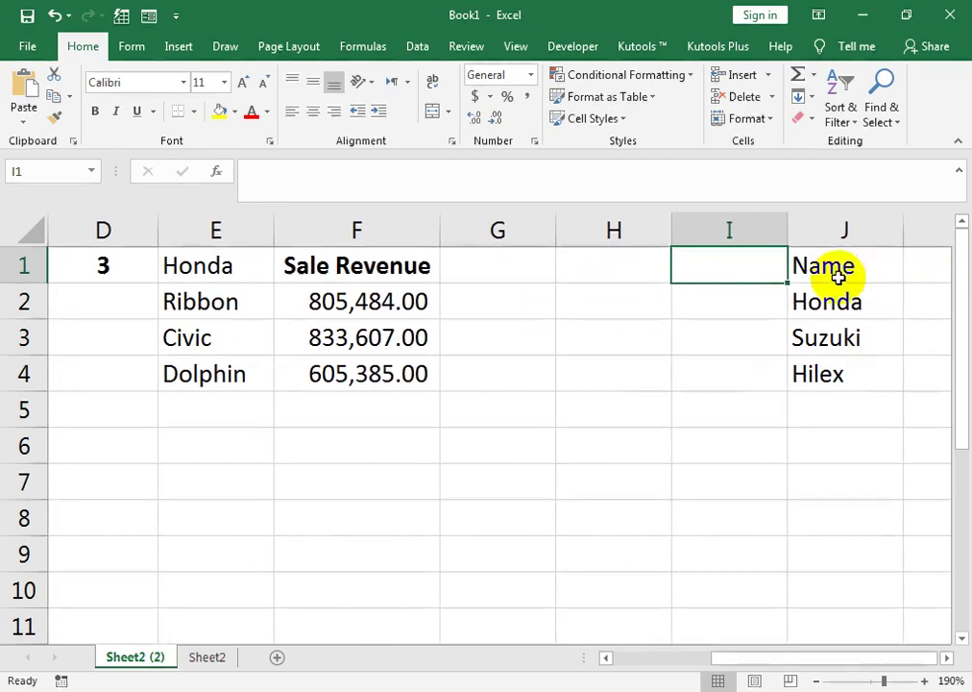
pyautogui.click(828, 274)
pyautogui.click(427, 50)
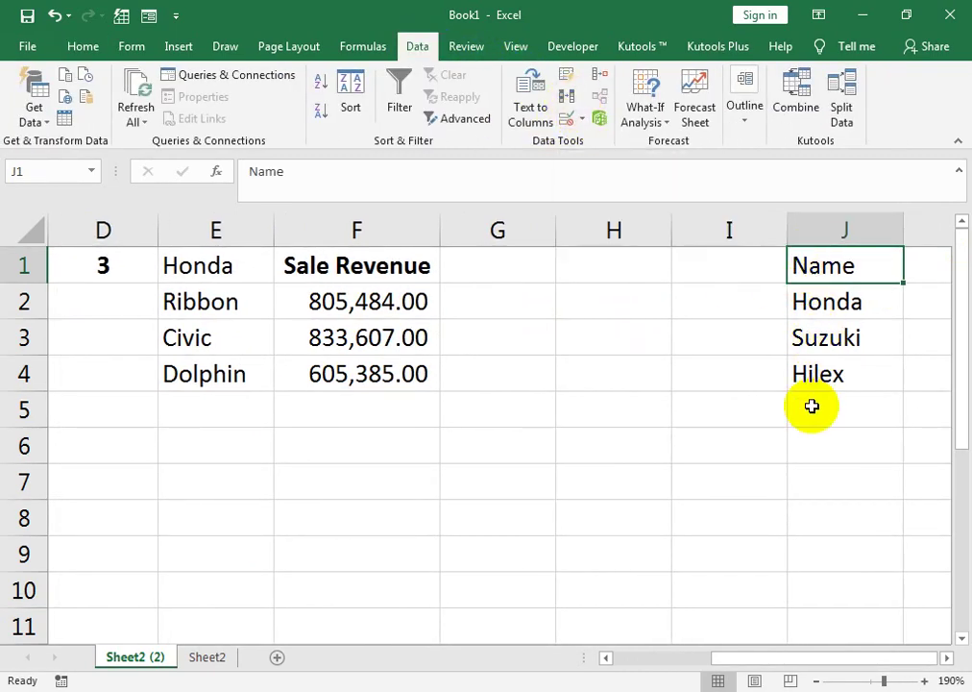
pyautogui.moveTo(718, 660); pyautogui.dragTo(586, 660)
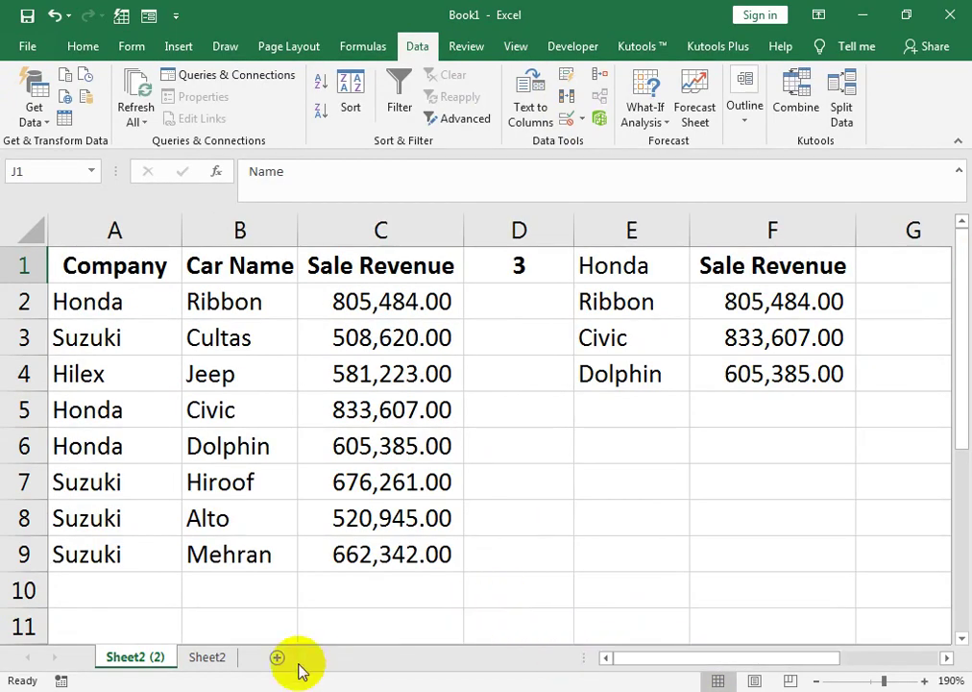
pyautogui.moveTo(276, 686)
pyautogui.click(310, 581)
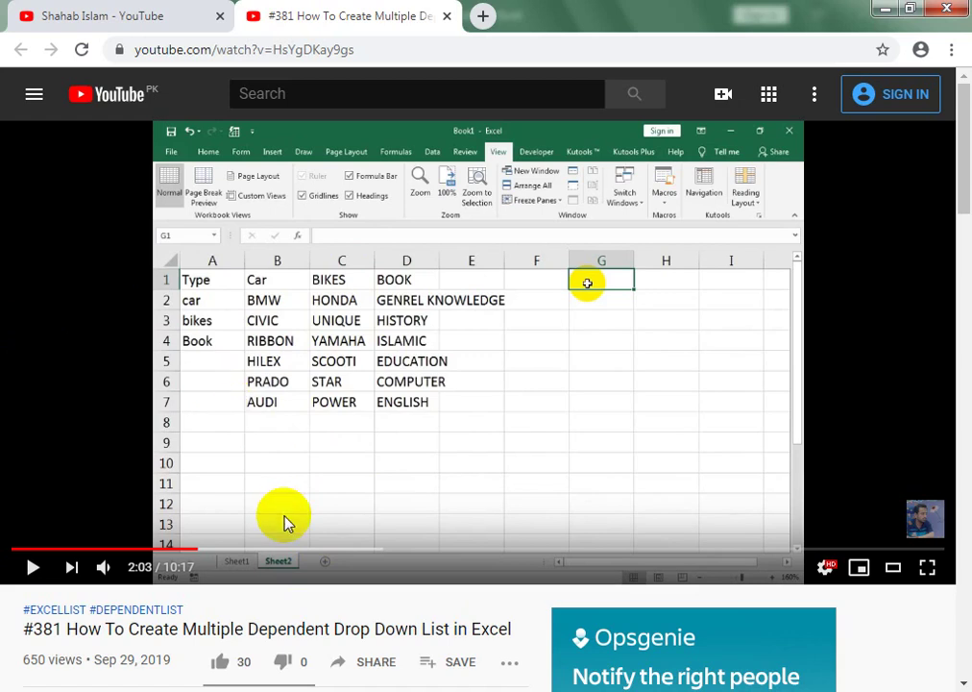
# Switch to the YouTube tab showing the channel's uploaded videos
pyautogui.click(153, 16)
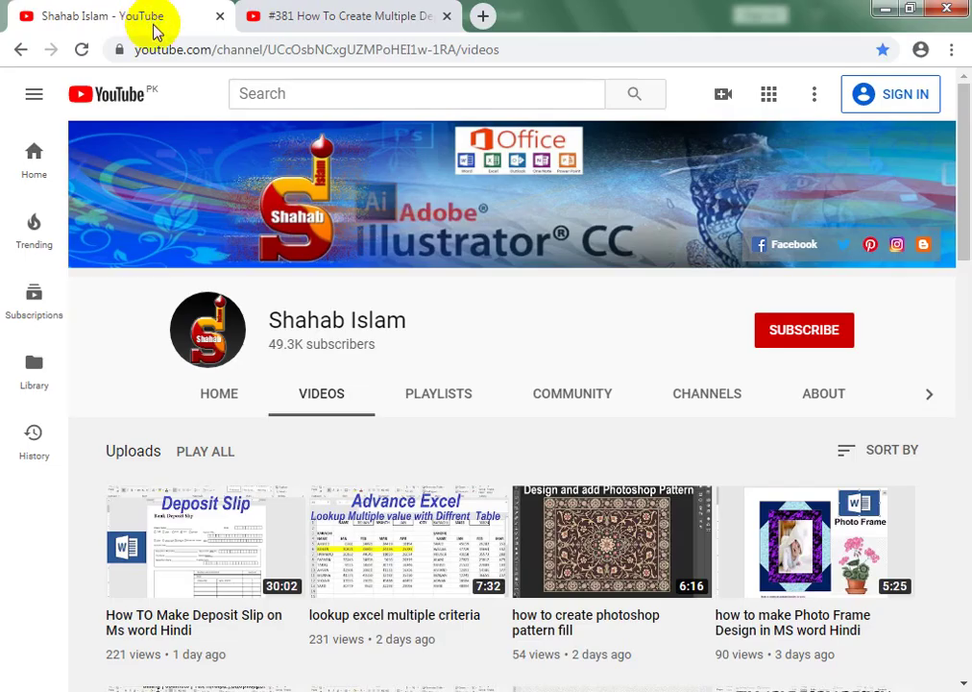